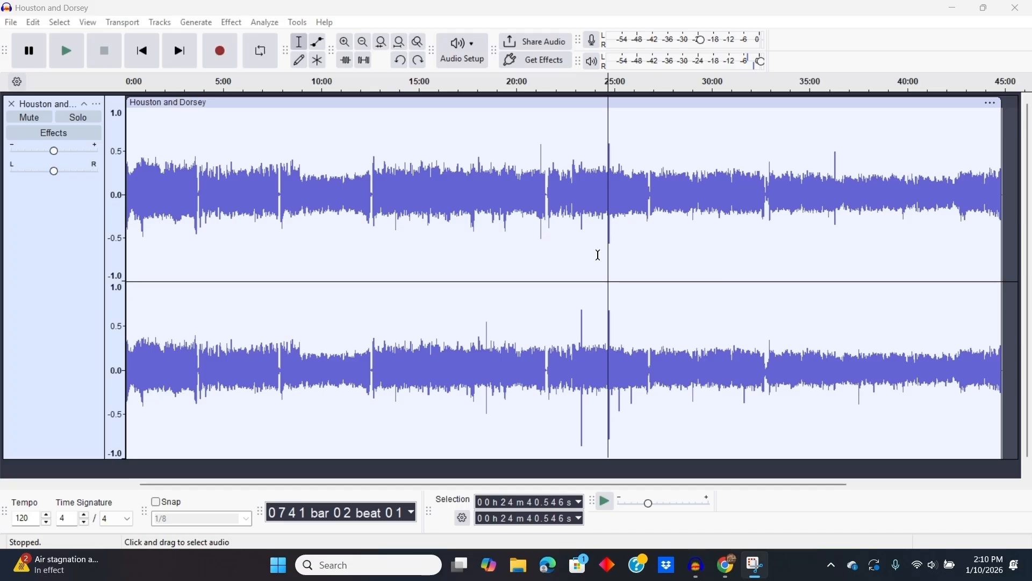
Show the spectrogram around the spike near 24:43 and play the audio from 24:42.9 to hear the click
{"action": "left_click", "coordinate": [345, 43]}
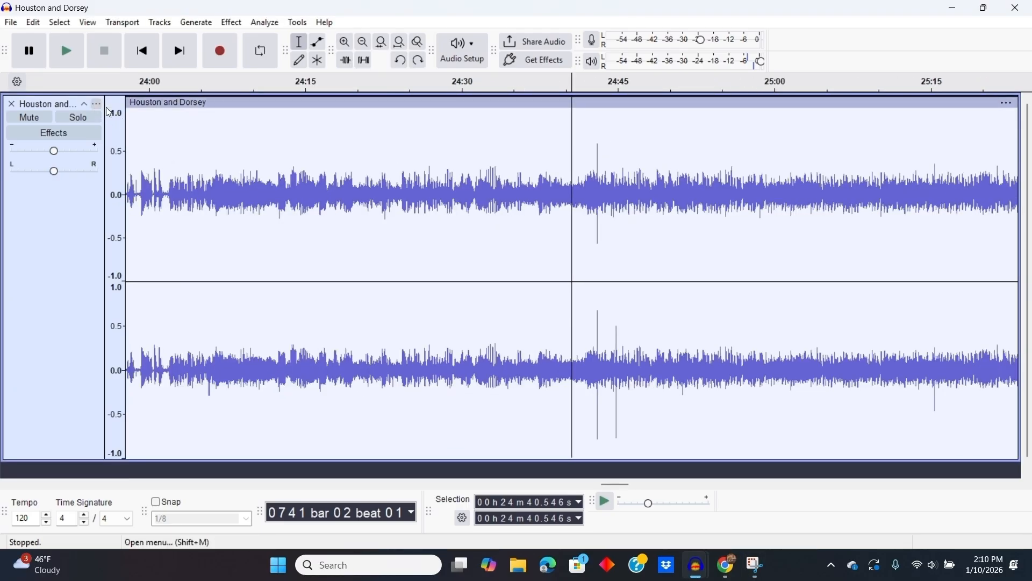
{"action": "left_click", "coordinate": [597, 152]}
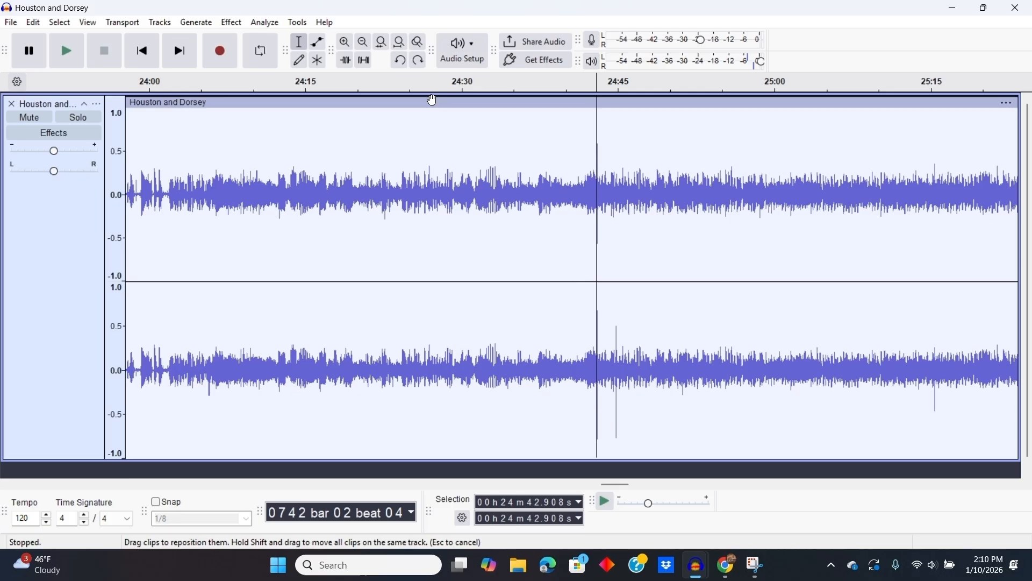
{"action": "left_click", "coordinate": [347, 48]}
{"action": "left_click", "coordinate": [347, 49]}
{"action": "left_click", "coordinate": [347, 49]}
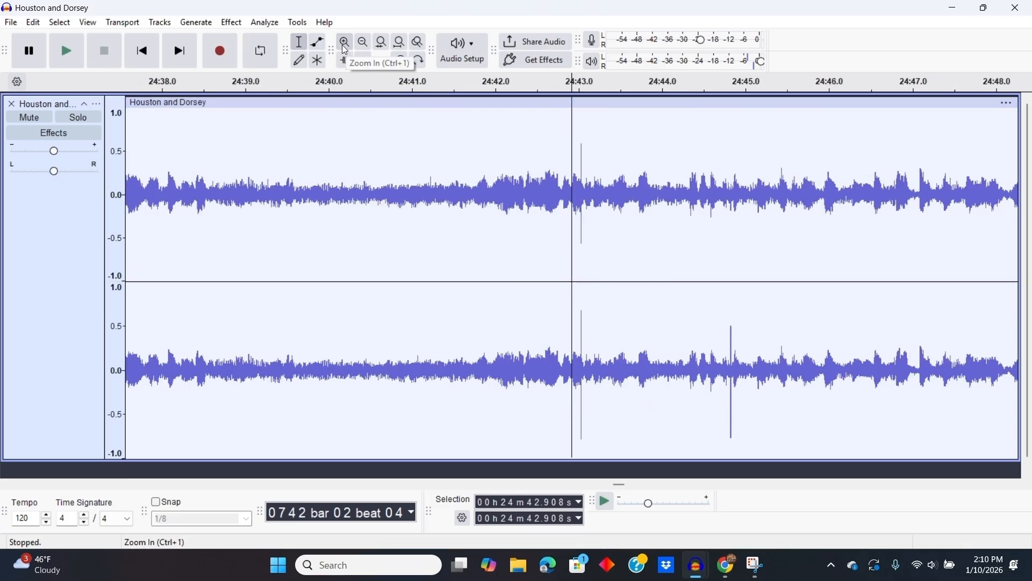
{"action": "left_click", "coordinate": [97, 103]}
{"action": "left_click", "coordinate": [191, 239]}
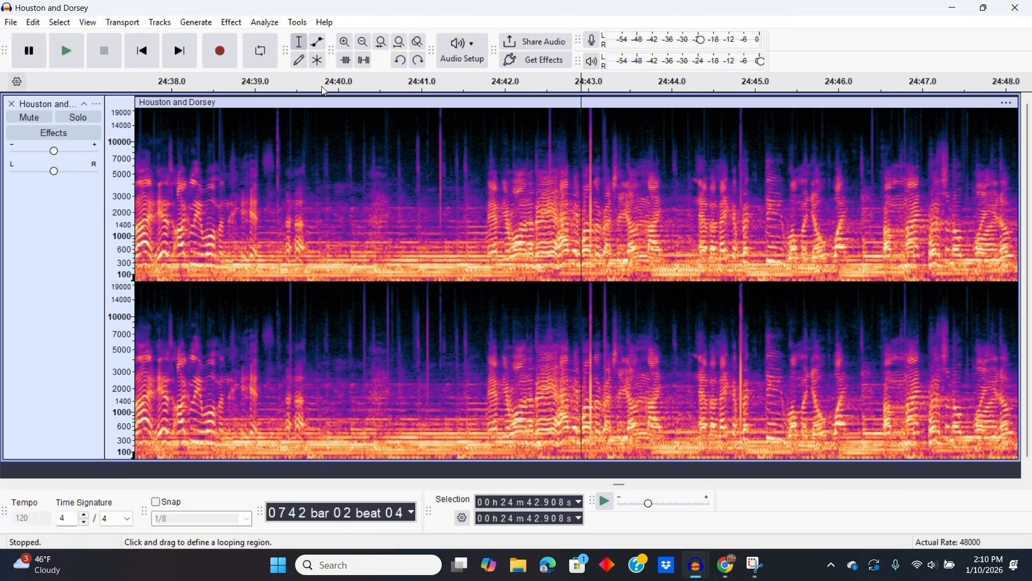
{"action": "left_click", "coordinate": [325, 92]}
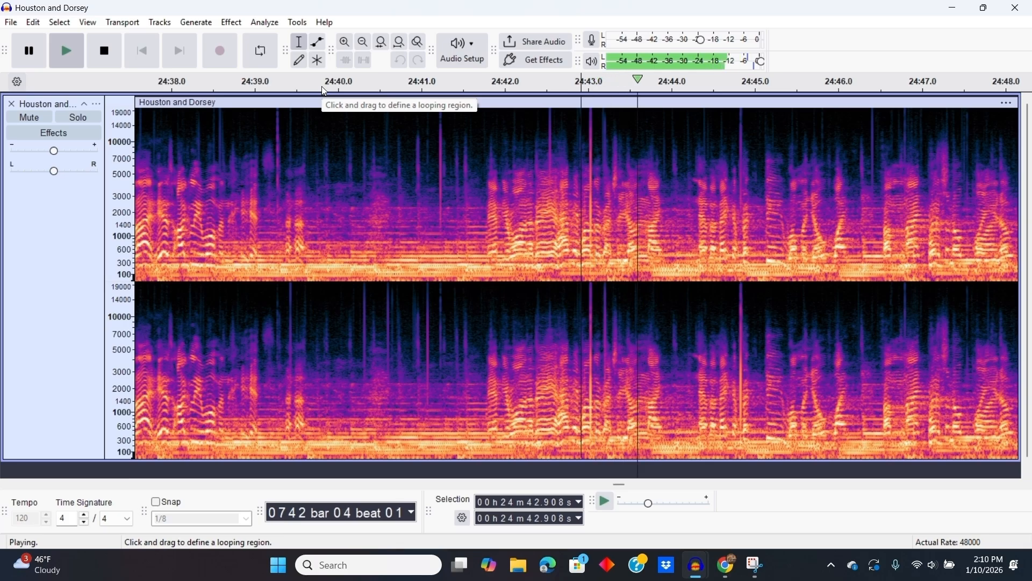
{"action": "left_click", "coordinate": [106, 53]}
Switch the track to waveform view, select the click in both channels from about 24:43.020 to 24:43.022, and apply Repair
{"action": "left_click", "coordinate": [97, 104]}
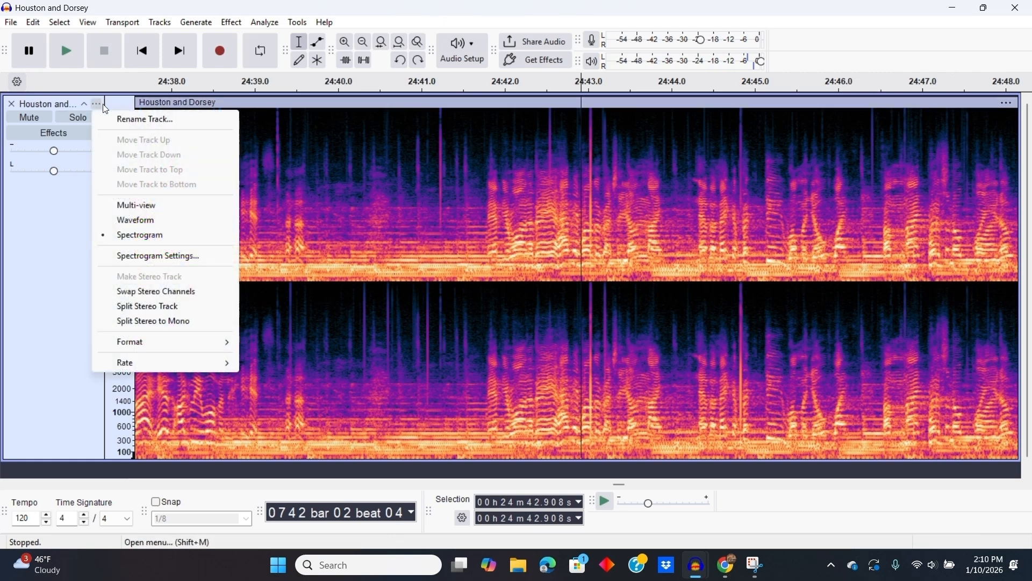
{"action": "left_click", "coordinate": [167, 220]}
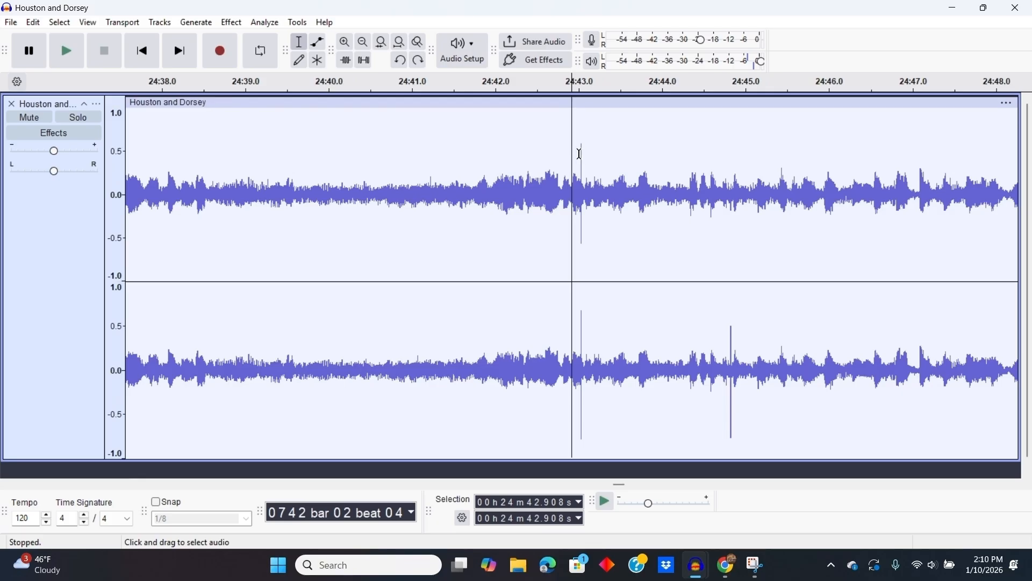
{"action": "left_click", "coordinate": [581, 160]}
{"action": "left_click", "coordinate": [345, 41]}
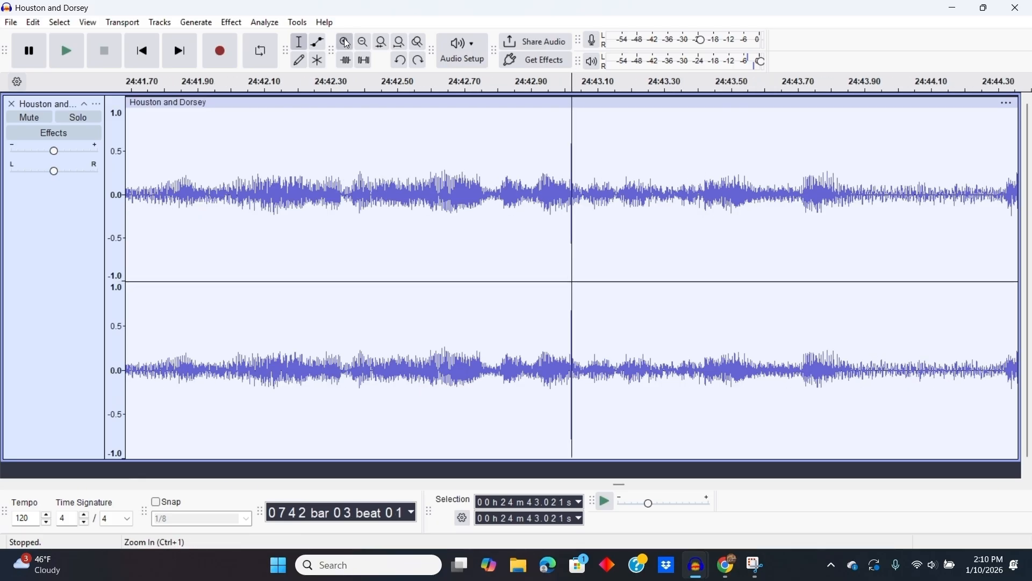
{"action": "left_click", "coordinate": [346, 42]}
{"action": "left_click", "coordinate": [346, 42]}
{"action": "left_click", "coordinate": [345, 42]}
{"action": "left_click", "coordinate": [346, 42]}
{"action": "left_click", "coordinate": [346, 42]}
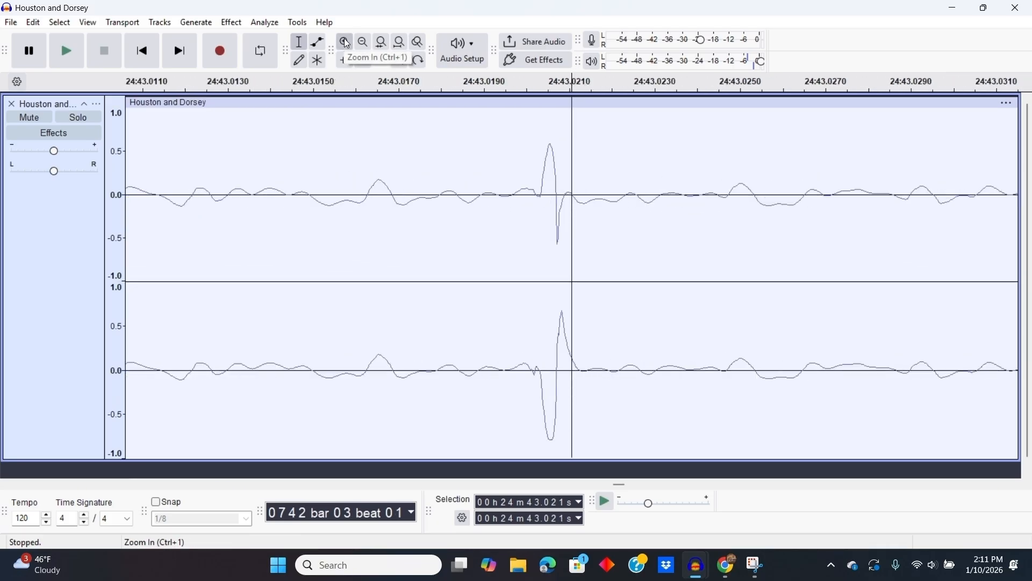
{"action": "left_click", "coordinate": [346, 42]}
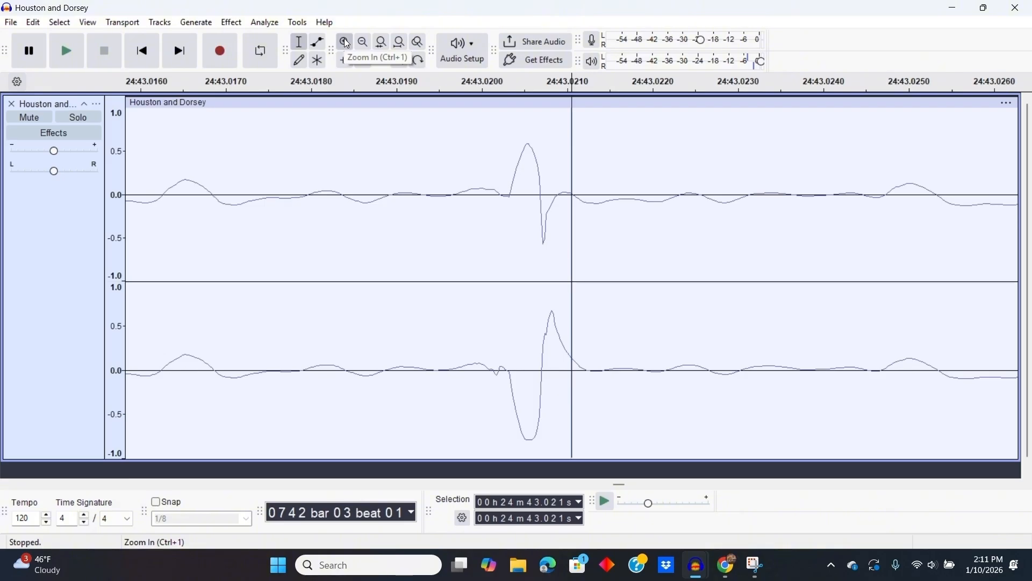
{"action": "left_click", "coordinate": [345, 42]}
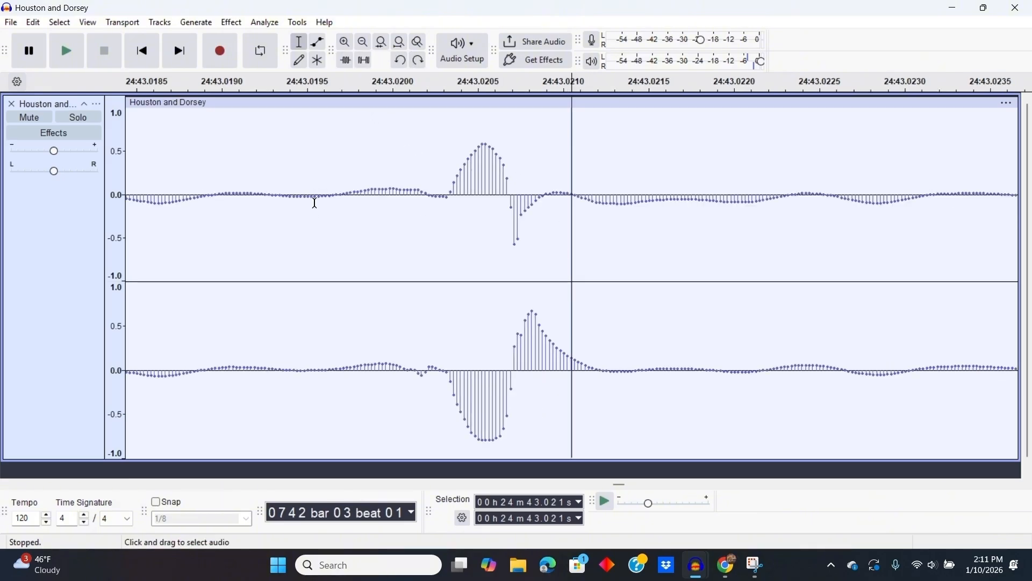
{"action": "left_click_drag", "start_coordinate": [343, 210], "coordinate": [677, 234]}
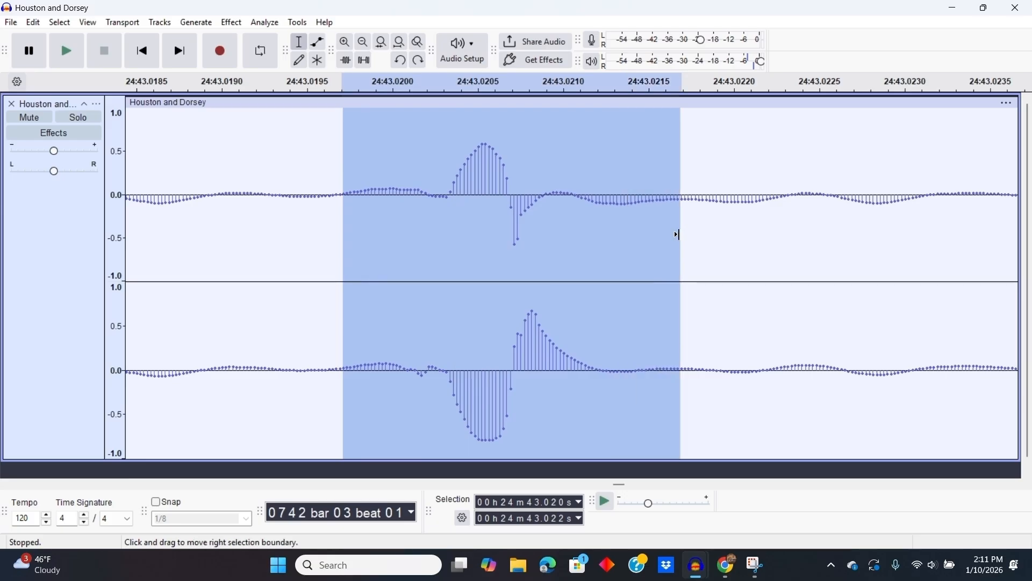
{"action": "left_click", "coordinate": [232, 23]}
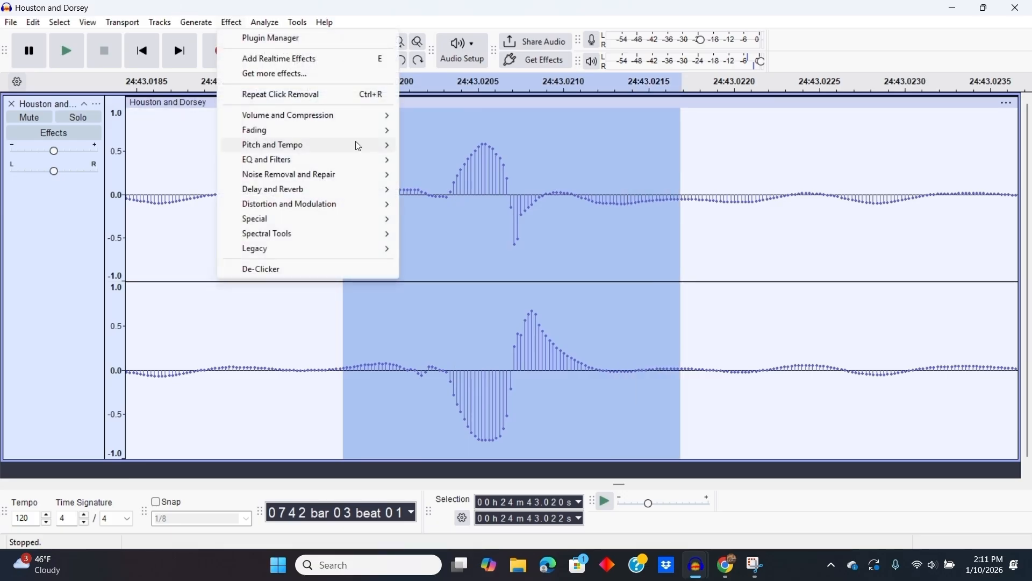
{"action": "mouse_move", "coordinate": [347, 183]}
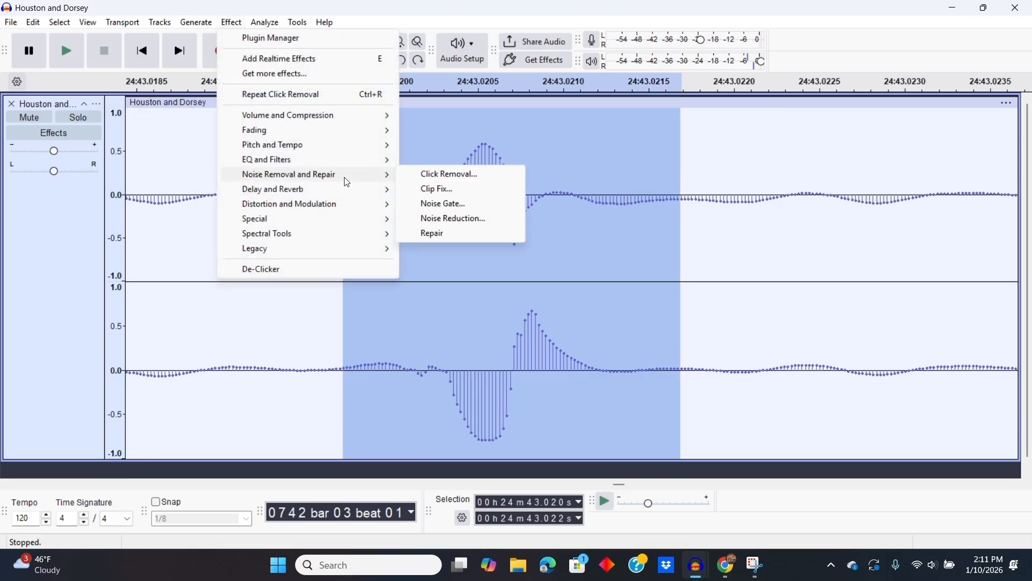
{"action": "left_click", "coordinate": [444, 234]}
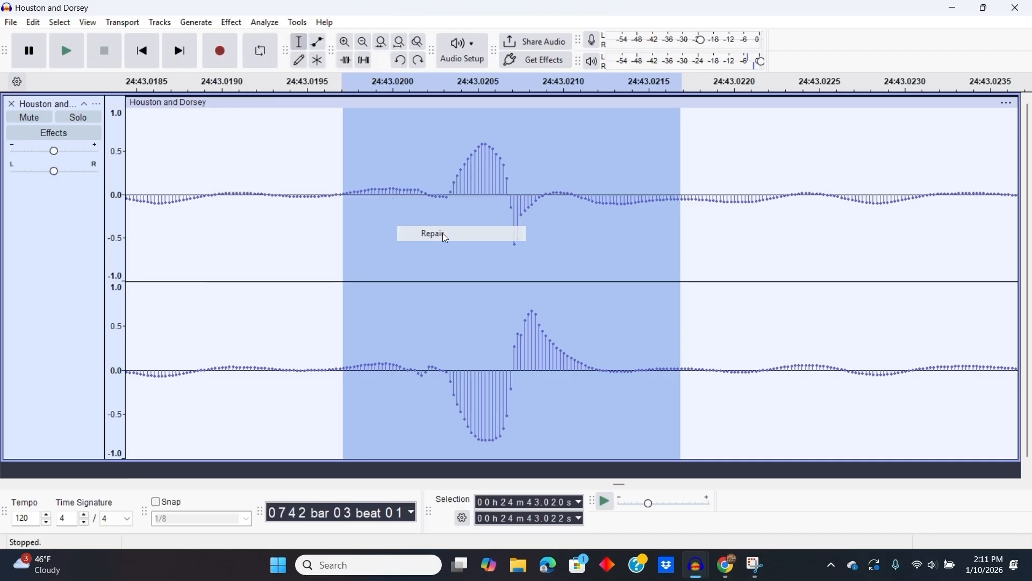
Show the track's spectrogram over a wider time range and play the passage around the repair from about 24:39.6
{"action": "left_click", "coordinate": [363, 44]}
{"action": "left_click", "coordinate": [363, 44]}
{"action": "left_click", "coordinate": [363, 44]}
{"action": "left_click", "coordinate": [362, 44]}
{"action": "left_click", "coordinate": [363, 44]}
{"action": "left_click", "coordinate": [362, 44]}
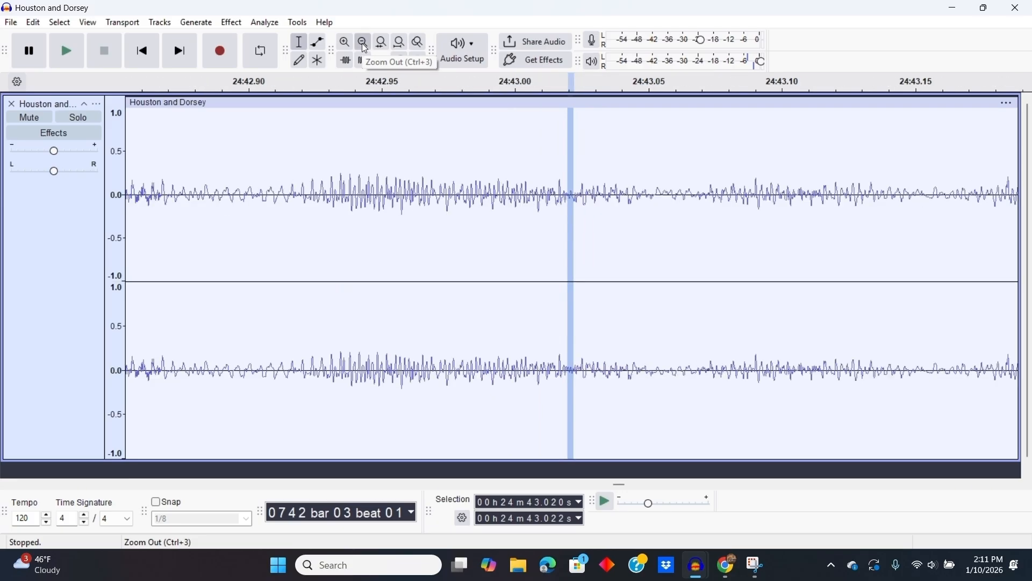
{"action": "left_click", "coordinate": [362, 43]}
{"action": "left_click", "coordinate": [362, 43]}
{"action": "left_click", "coordinate": [362, 43]}
{"action": "left_click", "coordinate": [362, 43]}
{"action": "left_click", "coordinate": [363, 43]}
{"action": "left_click", "coordinate": [362, 43]}
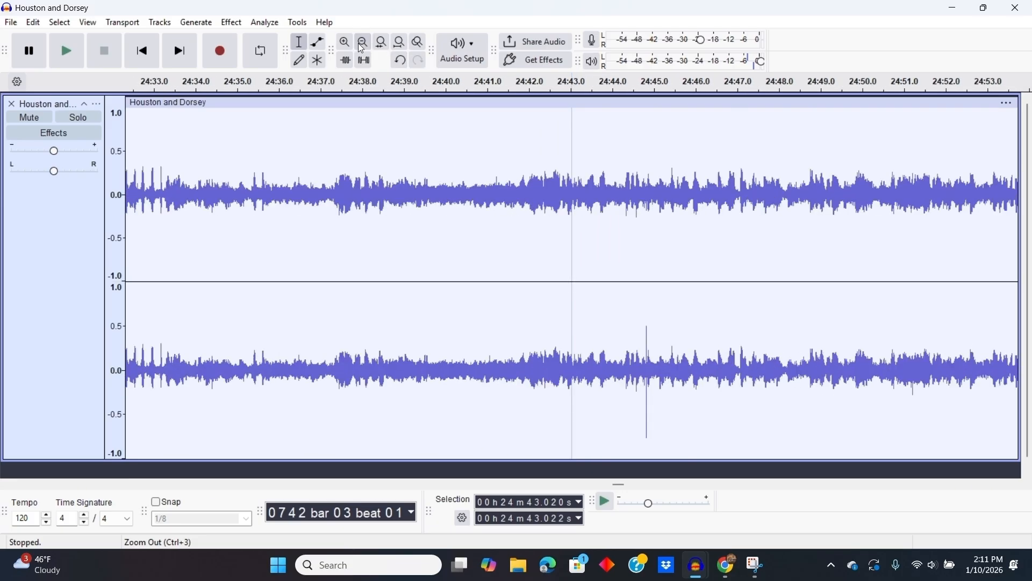
{"action": "left_click", "coordinate": [98, 103]}
{"action": "left_click", "coordinate": [162, 233]}
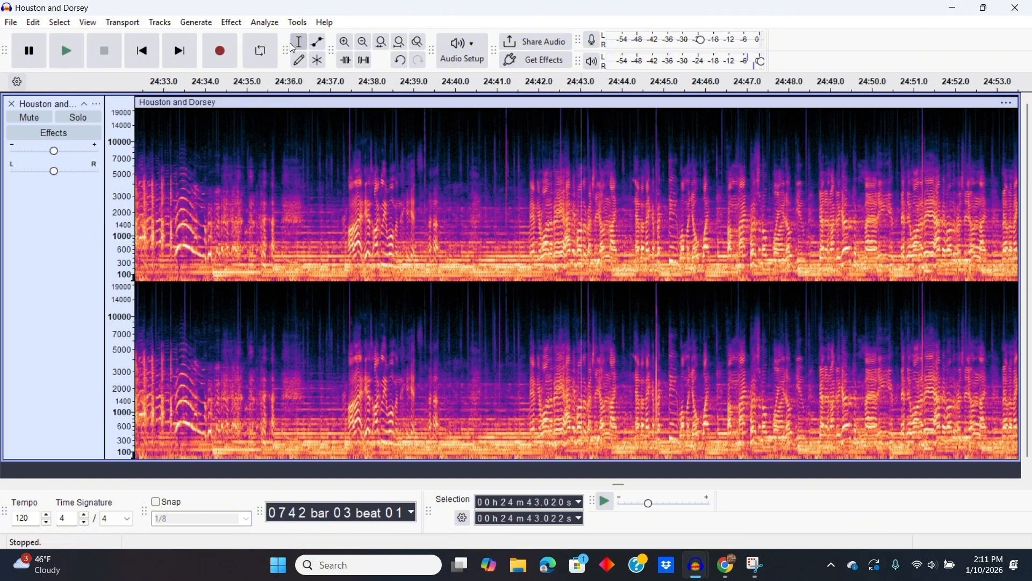
{"action": "left_click", "coordinate": [440, 159]}
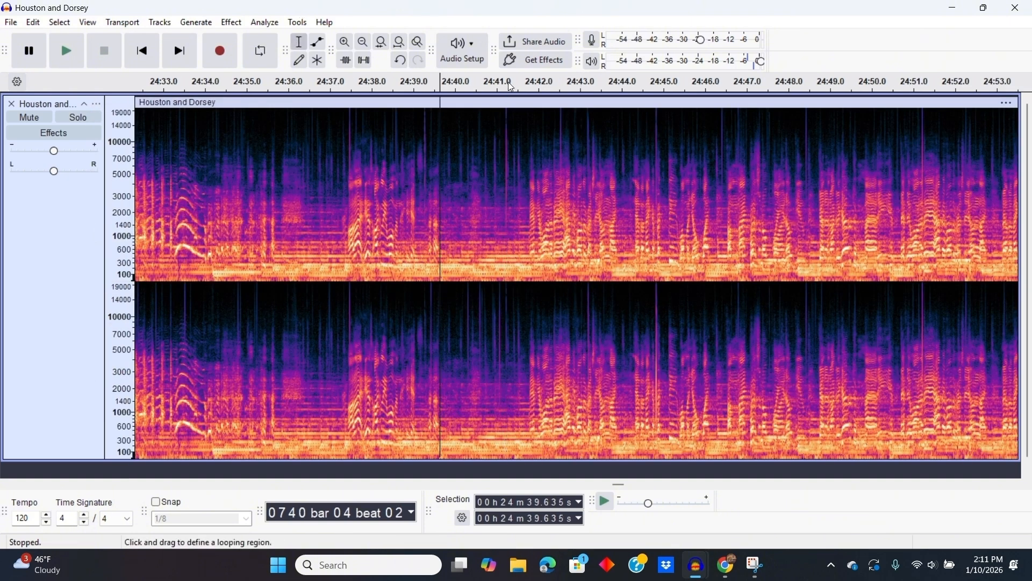
{"action": "left_click", "coordinate": [511, 86]}
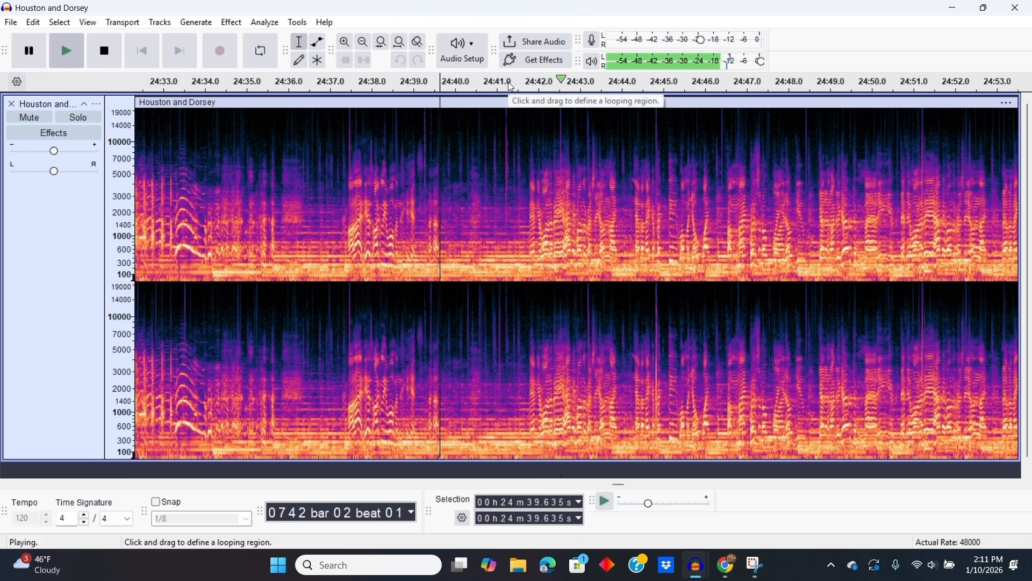
{"action": "left_click", "coordinate": [104, 51]}
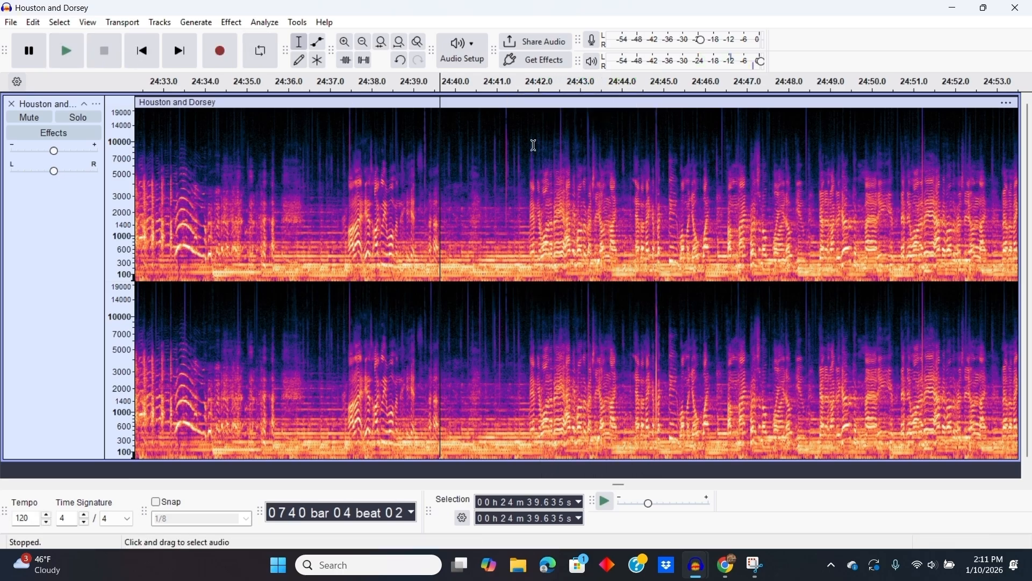
Undo the Repair and compare the spectrogram around 24:43 by redoing and undoing it once more
{"action": "key", "text": "ctrl+z"}
{"action": "left_click", "coordinate": [96, 104]}
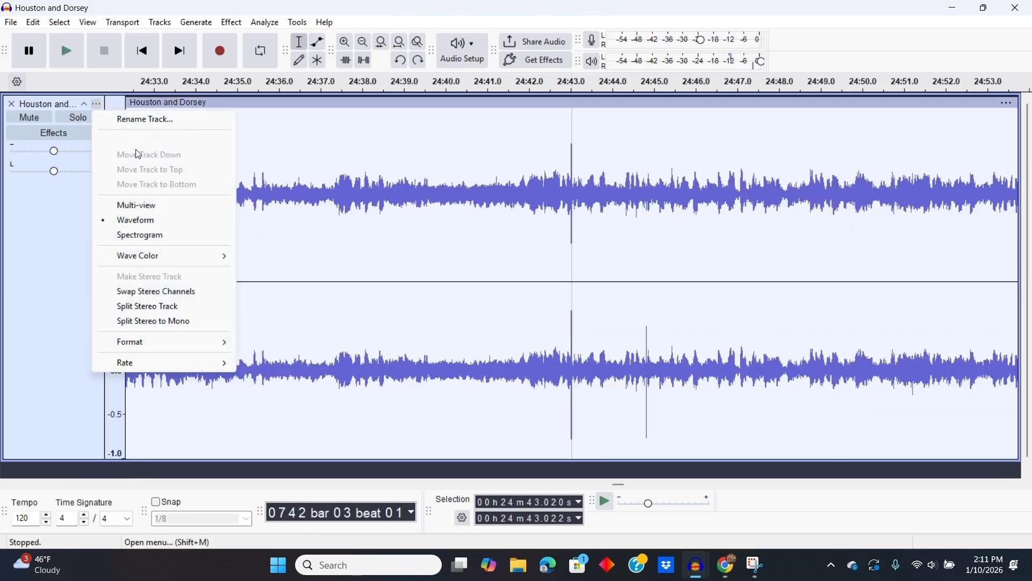
{"action": "left_click", "coordinate": [162, 235]}
{"action": "left_click", "coordinate": [346, 43]}
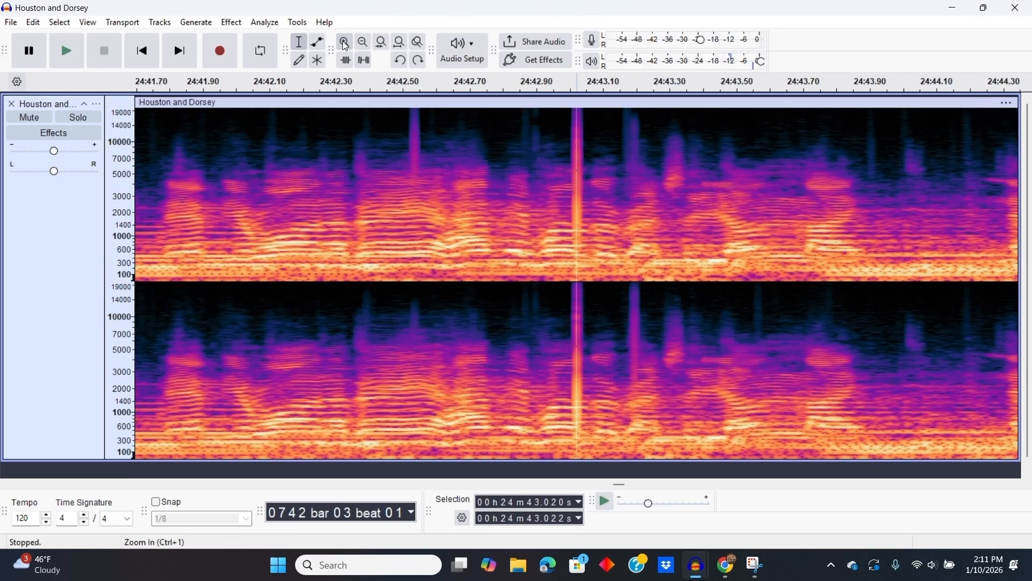
{"action": "left_click", "coordinate": [287, 156]}
{"action": "left_click", "coordinate": [365, 41]}
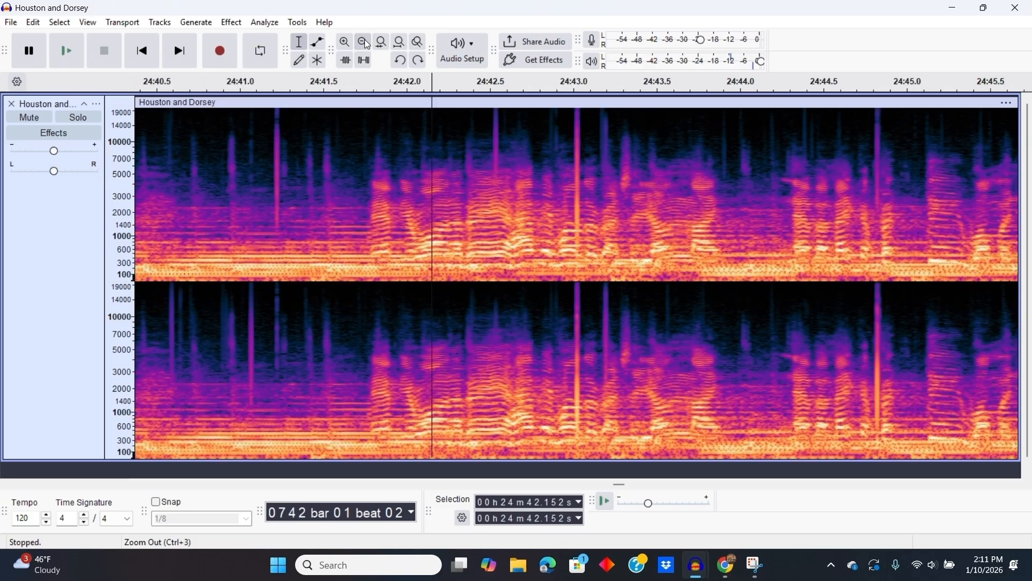
{"action": "key", "text": "ctrl+y"}
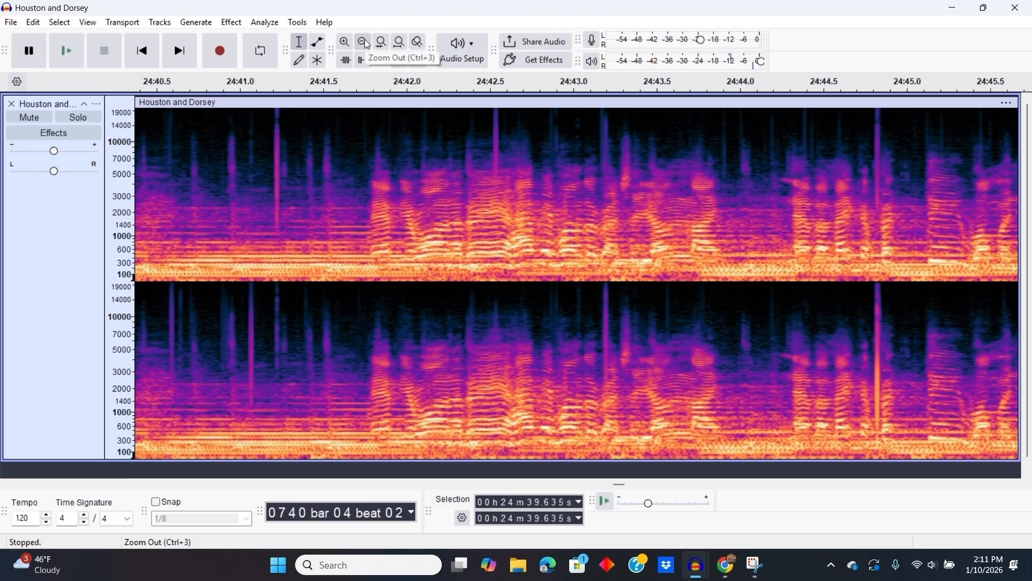
{"action": "key", "text": "ctrl+z"}
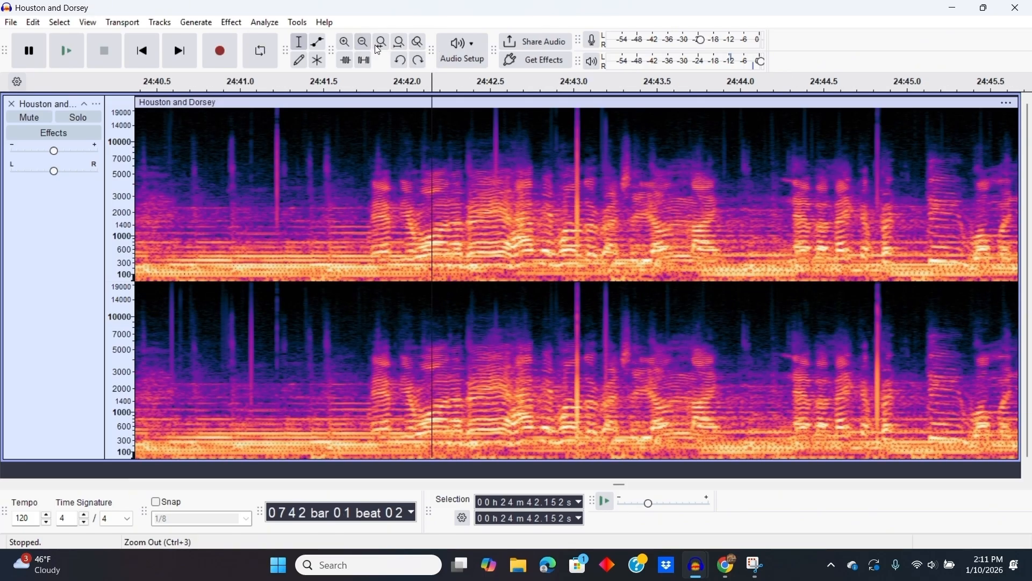
Examine the unrepaired click near 24:43.02 up close in waveform view
{"action": "left_click", "coordinate": [577, 199]}
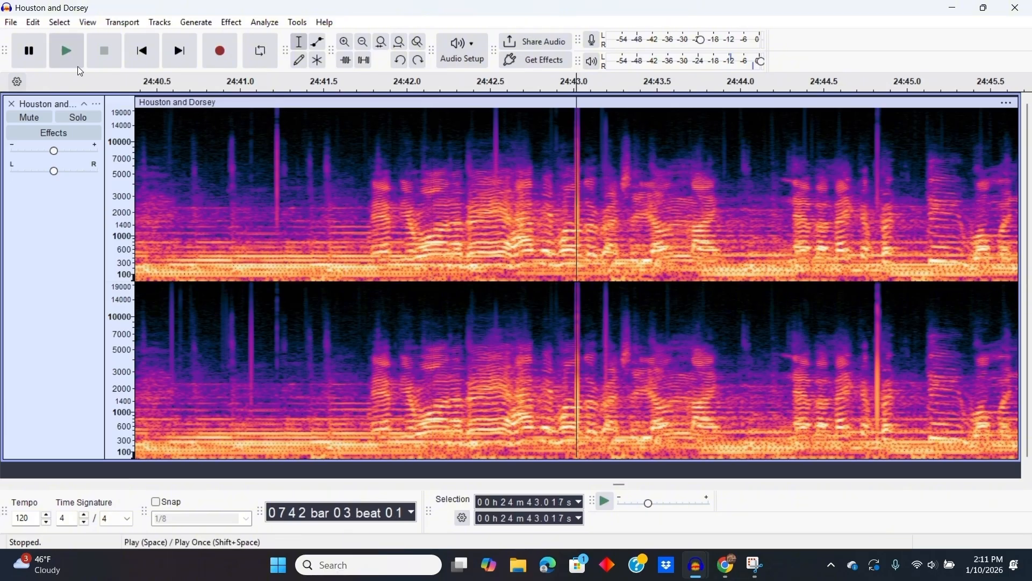
{"action": "left_click", "coordinate": [96, 103]}
{"action": "left_click", "coordinate": [156, 221]}
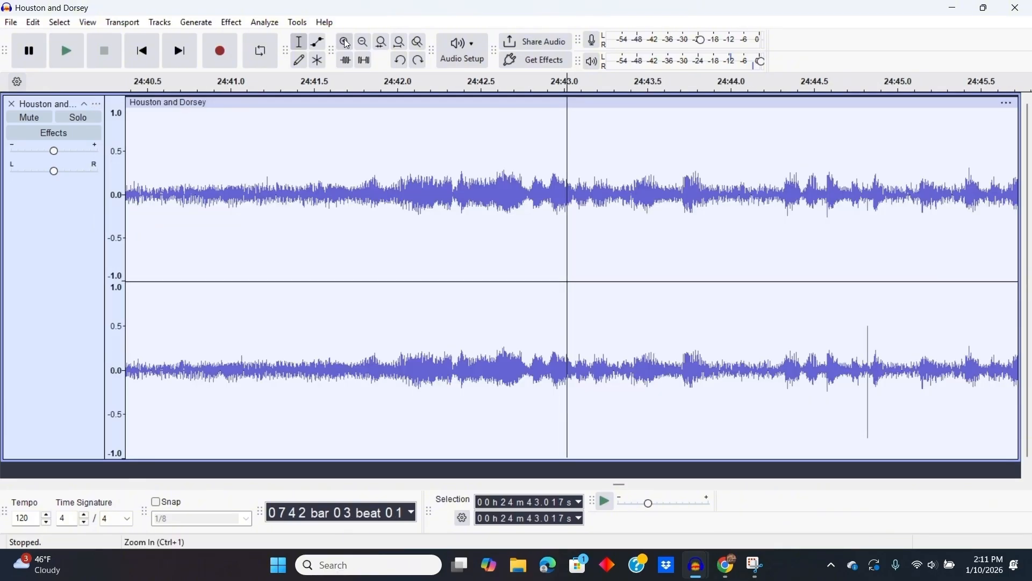
{"action": "left_click", "coordinate": [345, 43]}
{"action": "left_click", "coordinate": [346, 43]}
{"action": "left_click", "coordinate": [346, 42]}
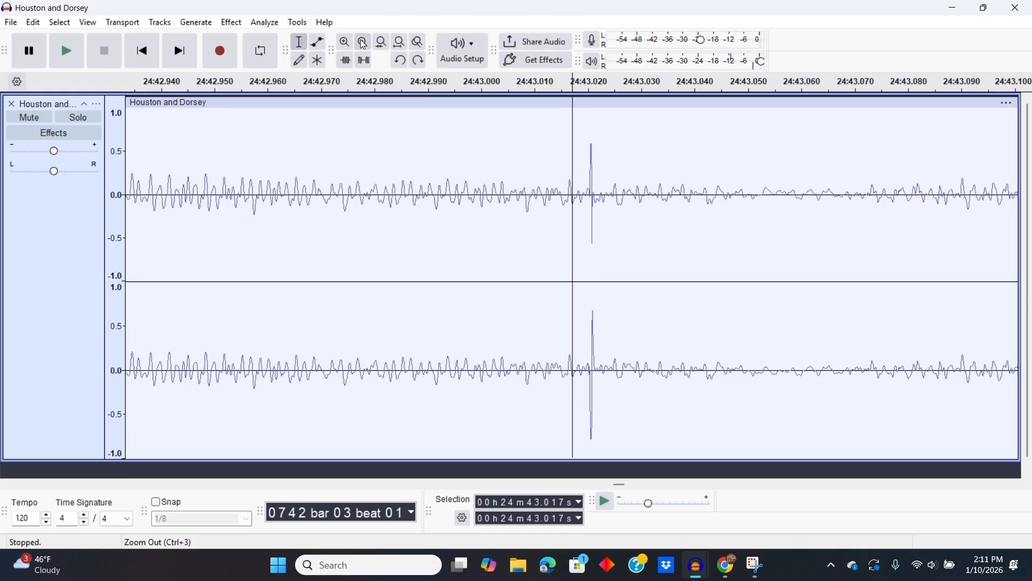
Switch the track back to spectrogram view, showing the range from about 24:38 to 24:48
{"action": "left_click", "coordinate": [364, 42]}
{"action": "left_click", "coordinate": [363, 43]}
{"action": "left_click", "coordinate": [364, 43]}
{"action": "left_click", "coordinate": [363, 43]}
{"action": "left_click", "coordinate": [363, 42]}
{"action": "left_click", "coordinate": [363, 42]}
{"action": "left_click", "coordinate": [363, 43]}
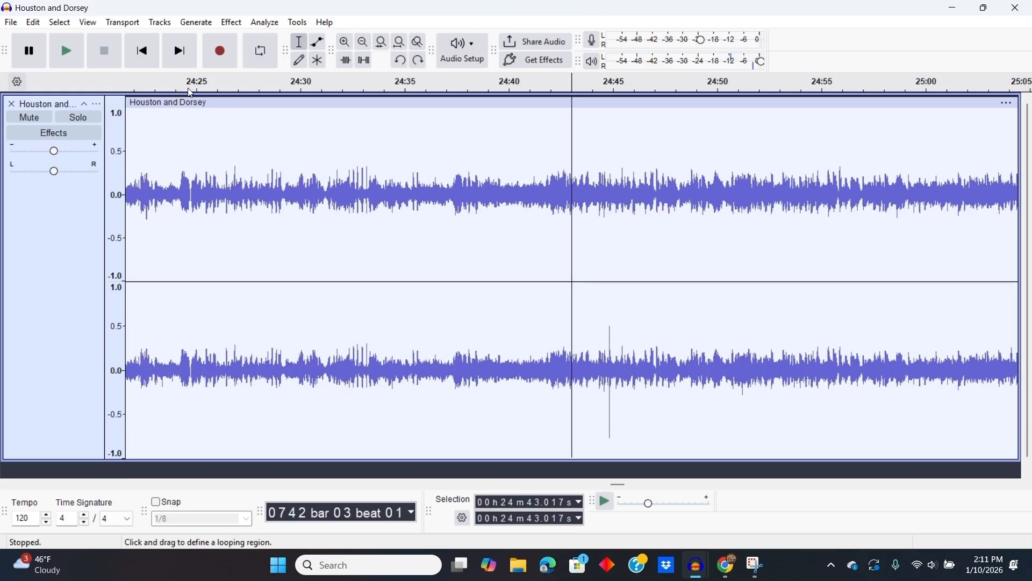
{"action": "left_click", "coordinate": [96, 103]}
{"action": "left_click", "coordinate": [162, 235]}
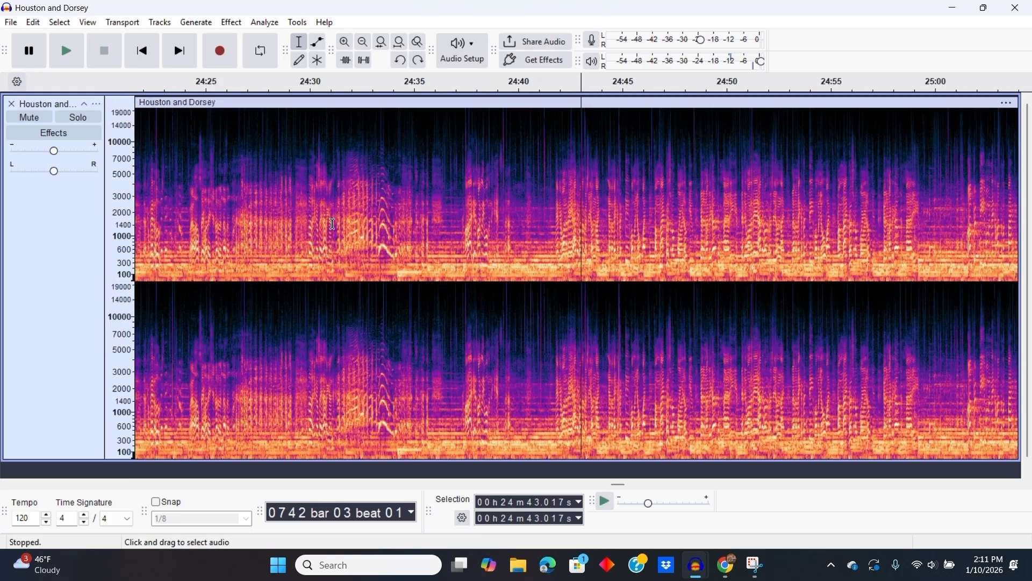
{"action": "left_click", "coordinate": [345, 43]}
{"action": "left_click", "coordinate": [346, 43]}
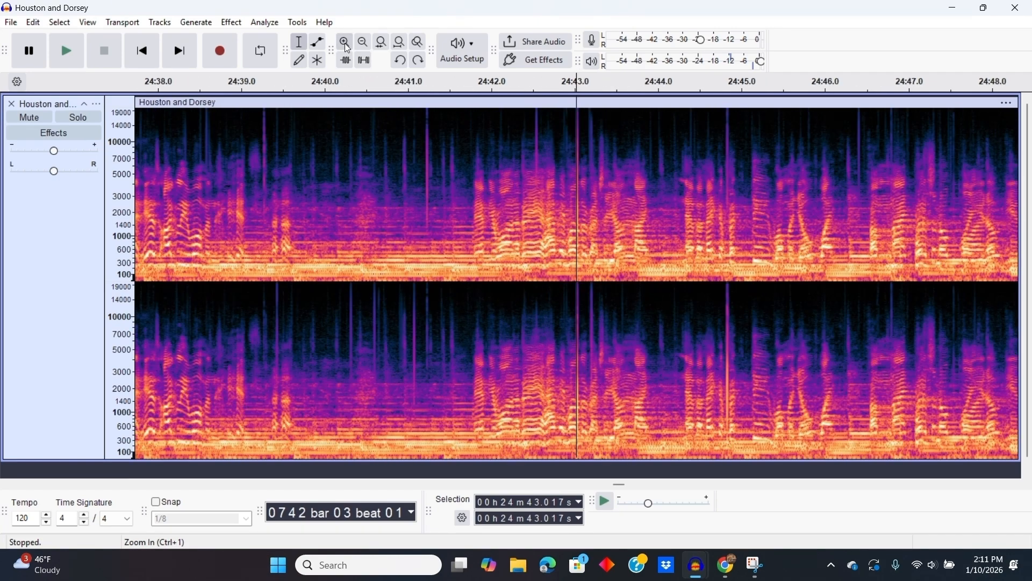
Select the audio from about 24:38.7 to 24:47.1 and try to apply Repair to the whole range
{"action": "left_click_drag", "start_coordinate": [219, 155], "coordinate": [921, 170]}
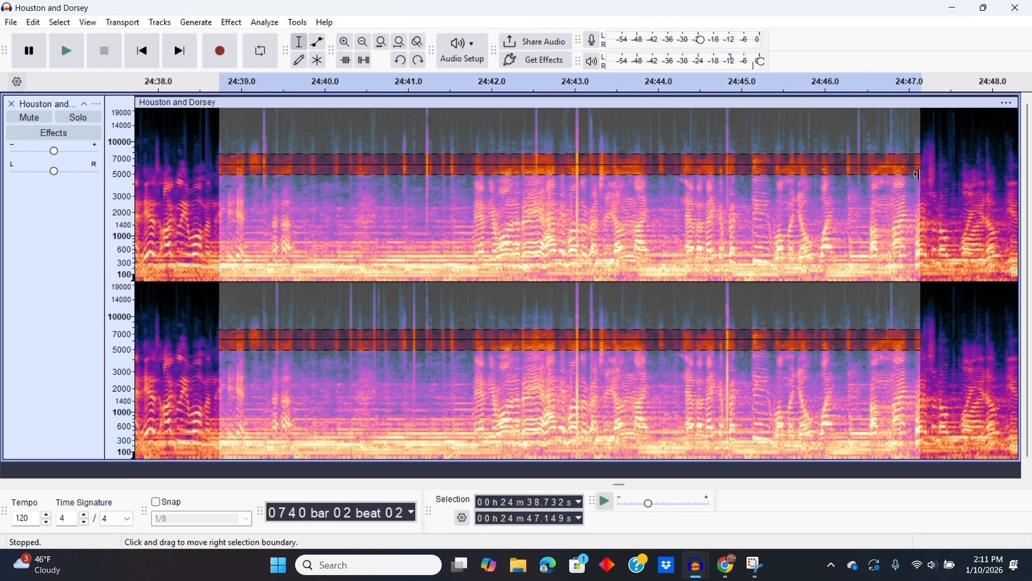
{"action": "left_click", "coordinate": [231, 22]}
{"action": "mouse_move", "coordinate": [347, 175]}
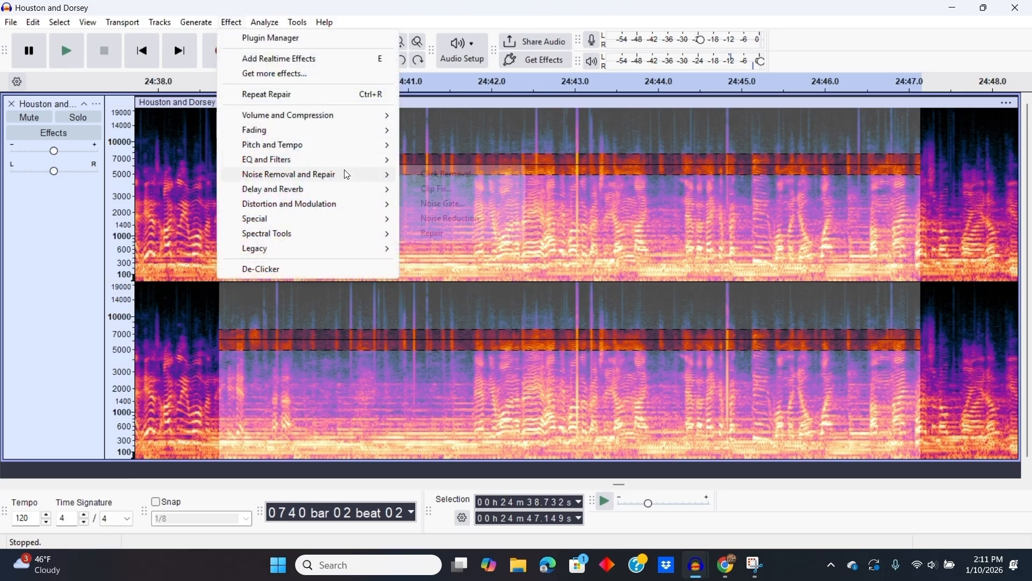
{"action": "left_click", "coordinate": [455, 238]}
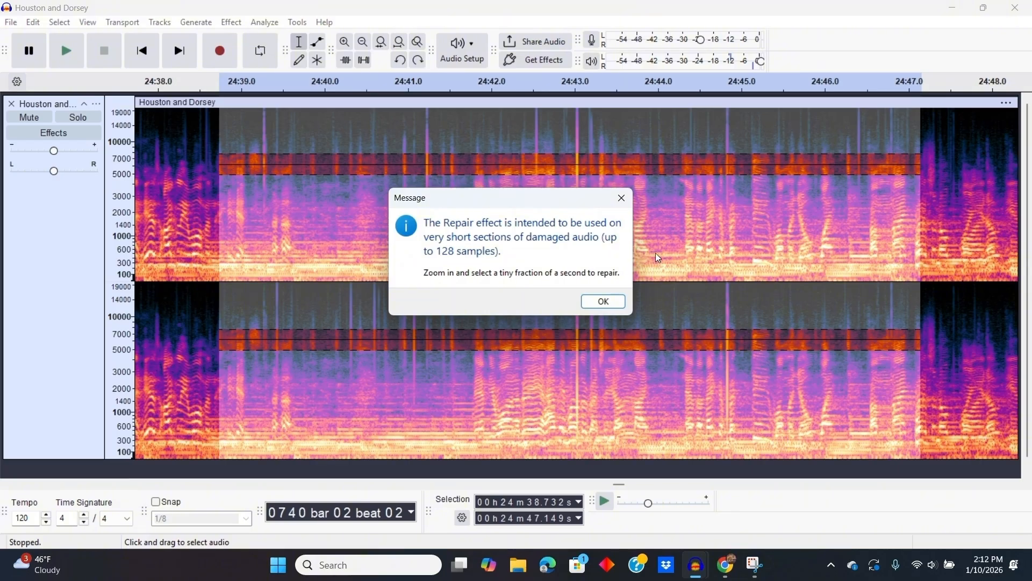
{"action": "left_click", "coordinate": [622, 199]}
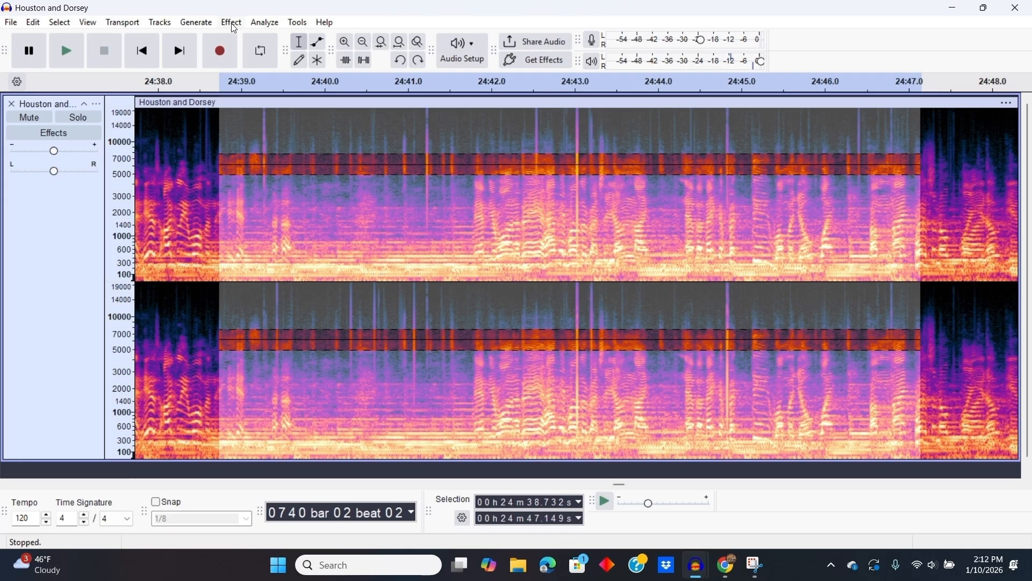
Apply Click Removal to the selection with threshold 51 and max spike width 20, and undo it
{"action": "left_click", "coordinate": [232, 23]}
{"action": "mouse_move", "coordinate": [347, 176]}
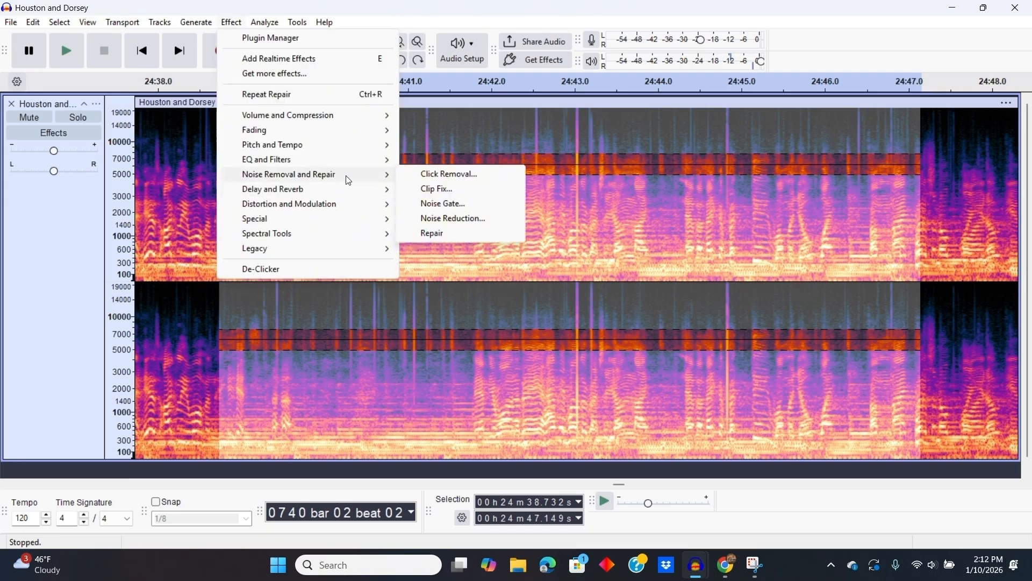
{"action": "left_click", "coordinate": [422, 178]}
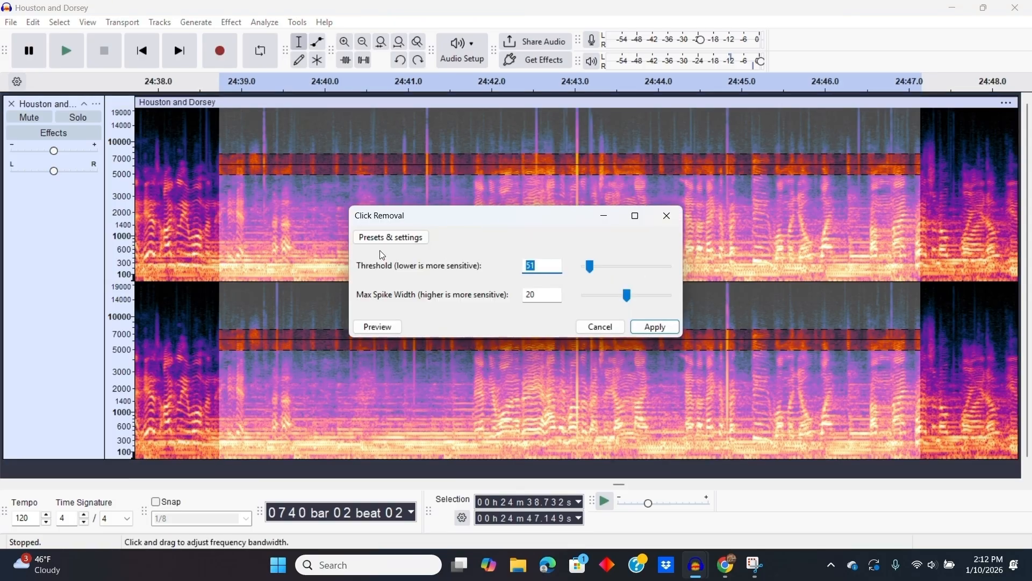
{"action": "left_click", "coordinate": [654, 329]}
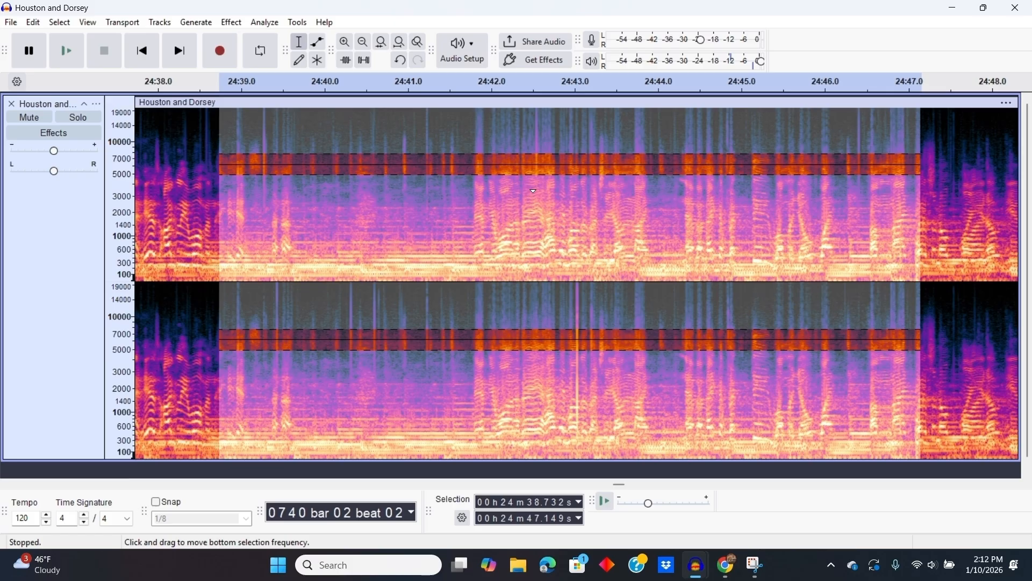
{"action": "key", "text": "ctrl+z"}
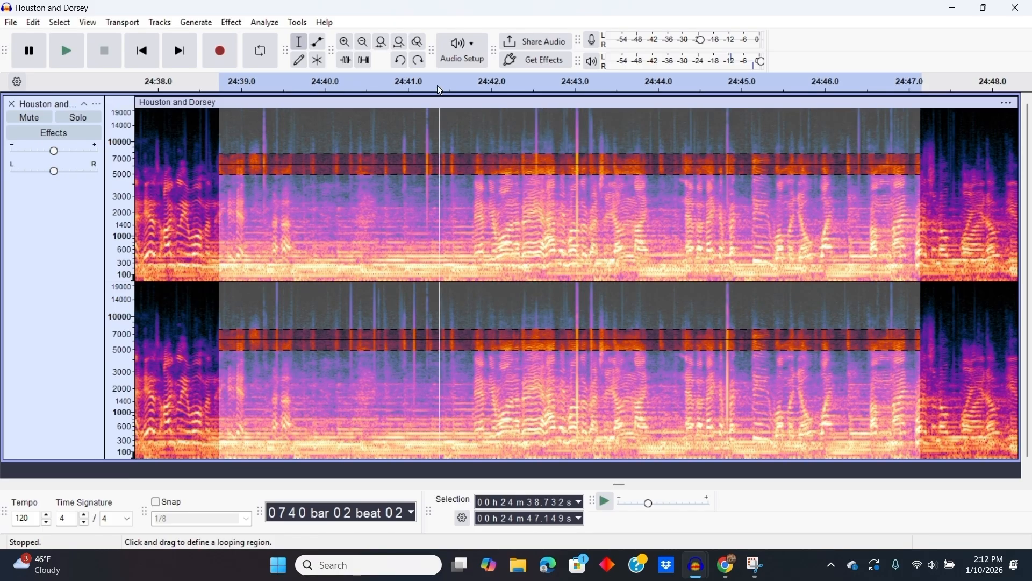
Clear the selection and examine the clicks in the spectrogram around 24:41.7
{"action": "left_click", "coordinate": [361, 44]}
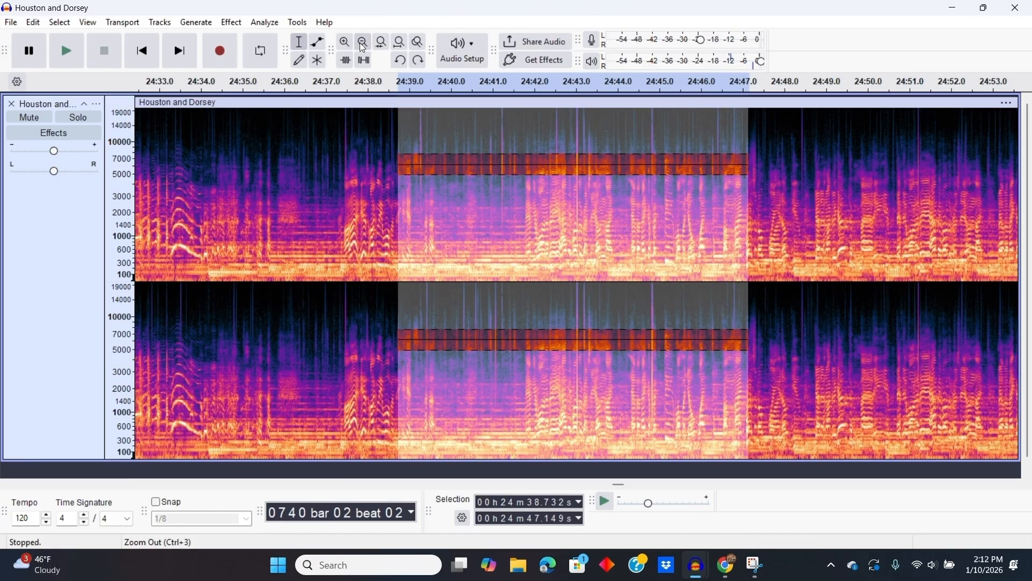
{"action": "left_click", "coordinate": [332, 186]}
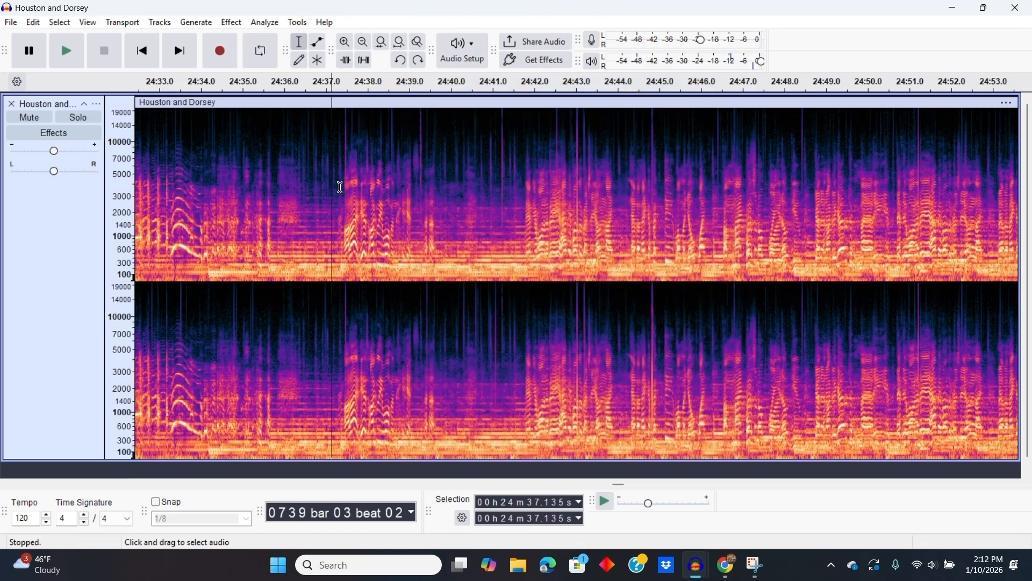
{"action": "left_click", "coordinate": [524, 185]}
{"action": "left_click", "coordinate": [345, 42]}
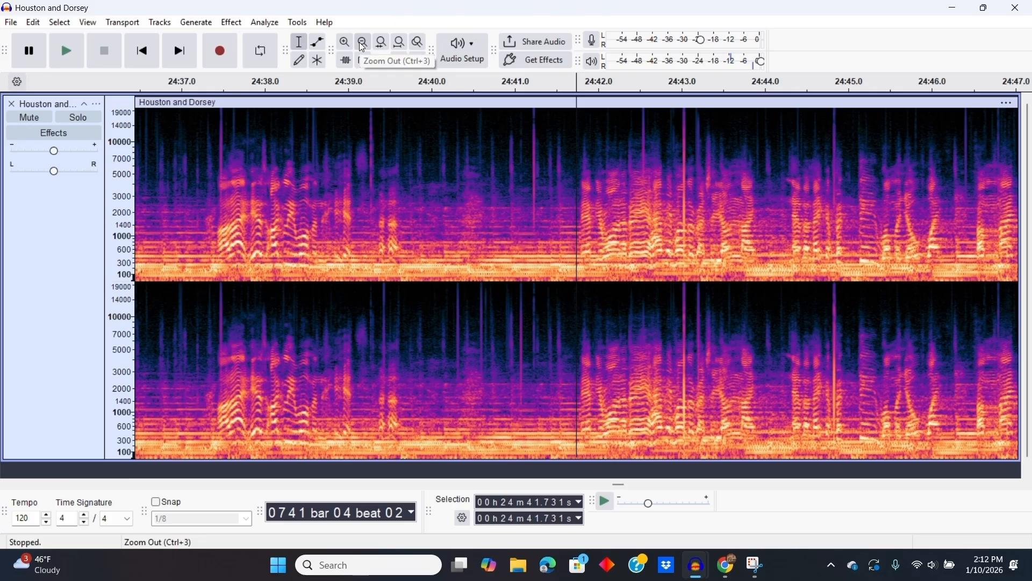
{"action": "left_click", "coordinate": [362, 46]}
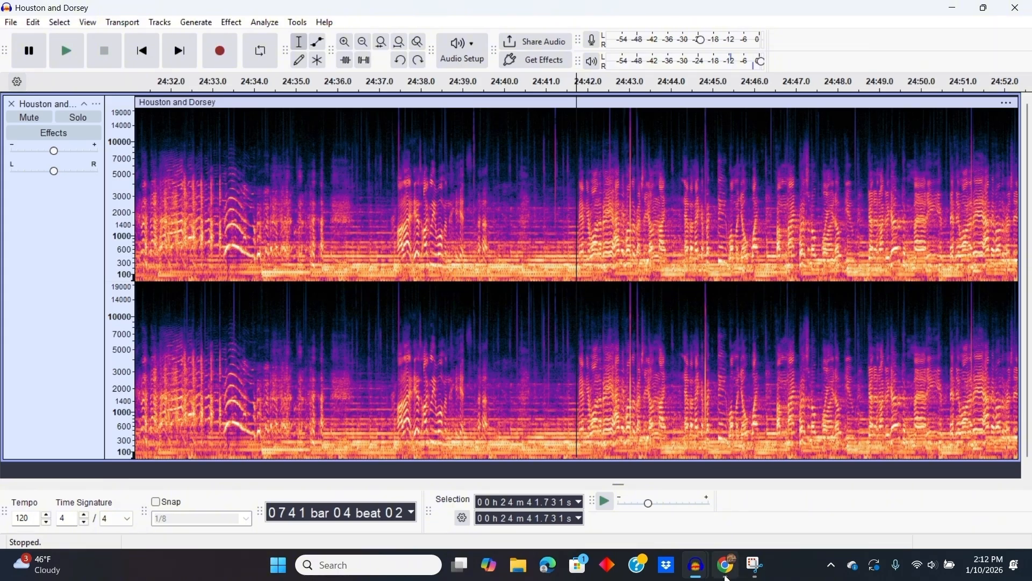
Switch to Chrome, search for "declicker audacity plugin" and open the forum topic "Updated De-Clicker and new De-esser for speech"
{"action": "left_click", "coordinate": [726, 574]}
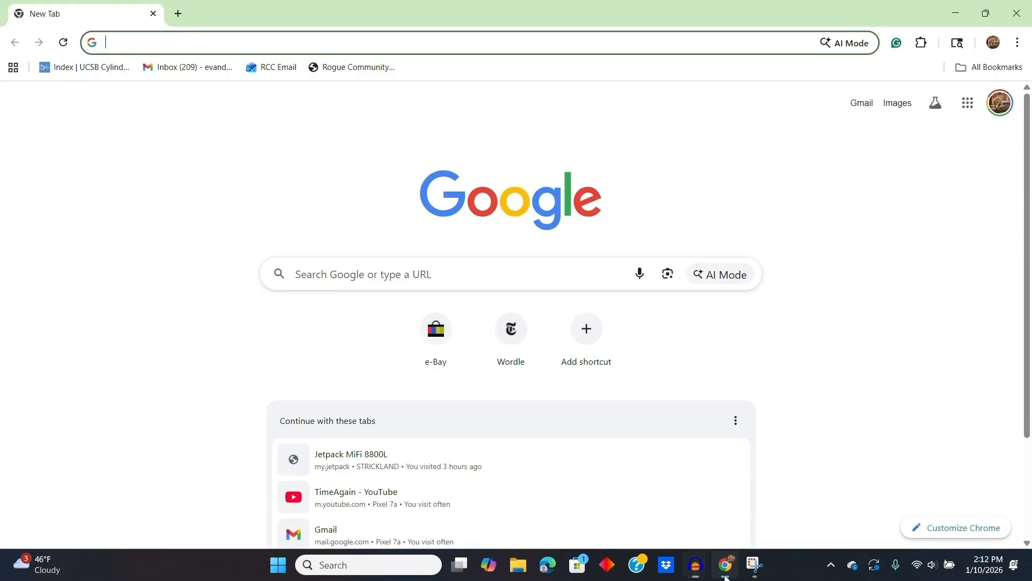
{"action": "type", "text": "de"}
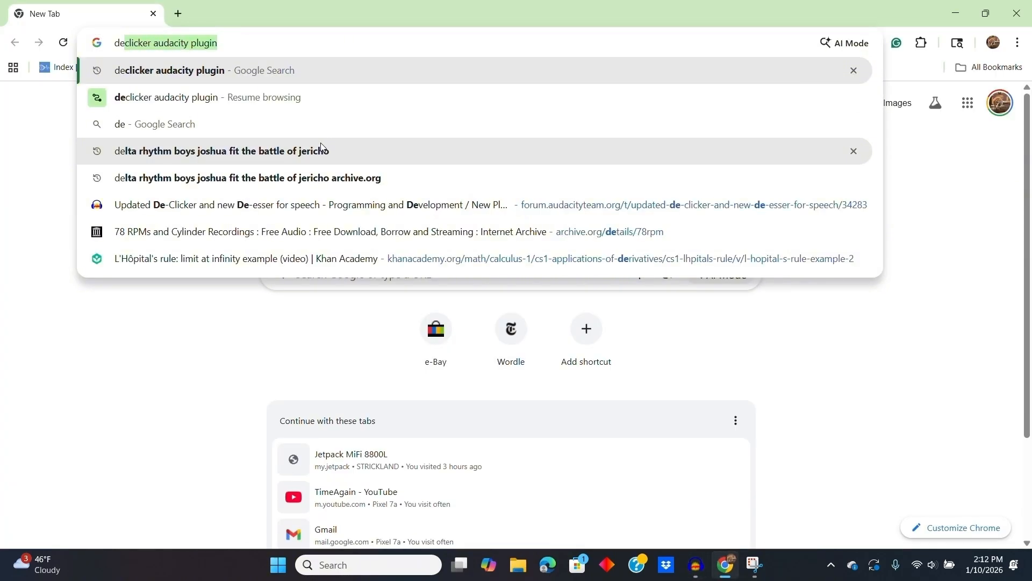
{"action": "left_click", "coordinate": [242, 80]}
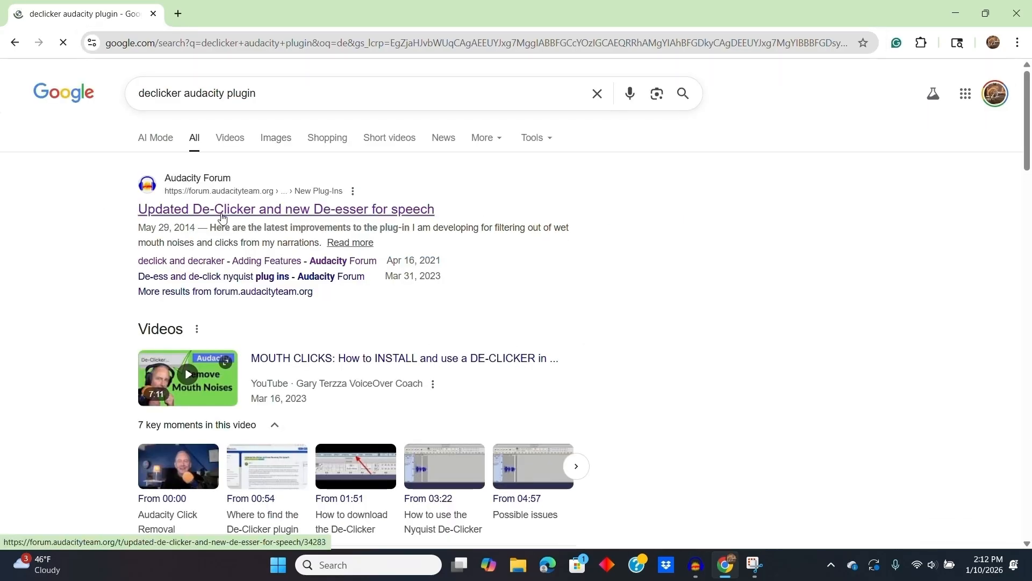
{"action": "left_click", "coordinate": [222, 211]}
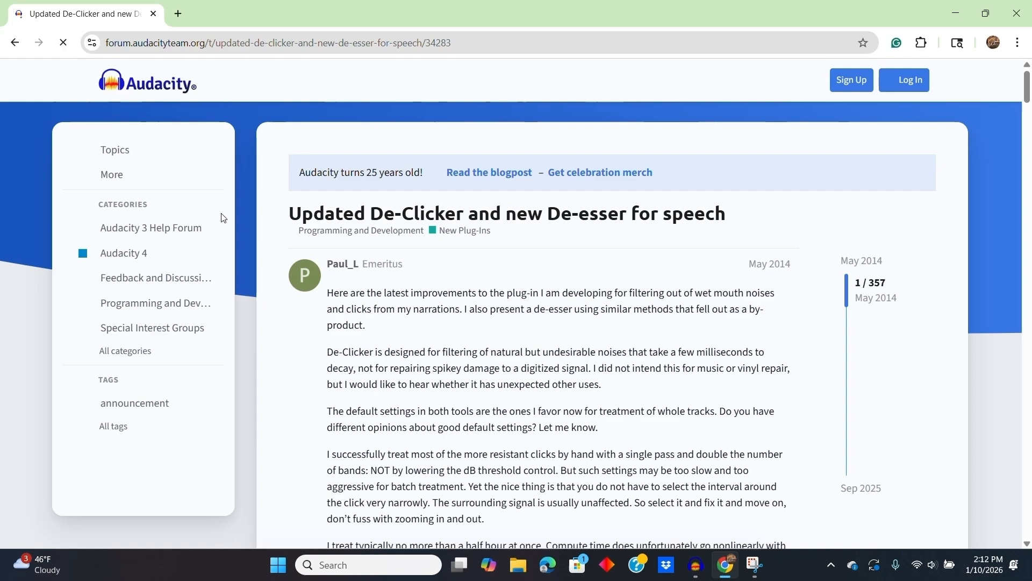
Start downloading DeClicker.ny from the forum's first post and cancel saving it
{"action": "left_click_drag", "start_coordinate": [1027, 87], "coordinate": [1031, 156]}
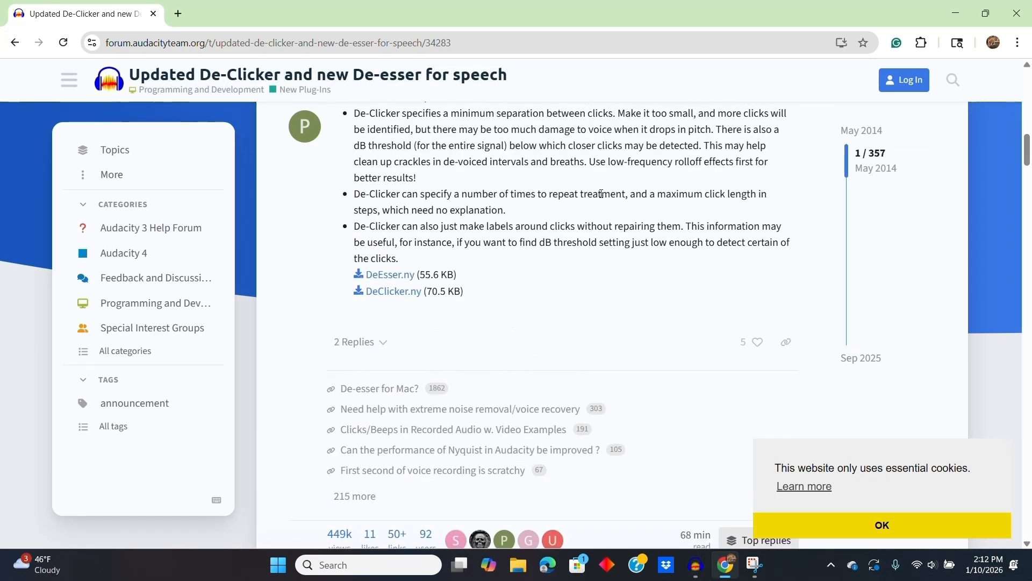
{"action": "left_click", "coordinate": [381, 298]}
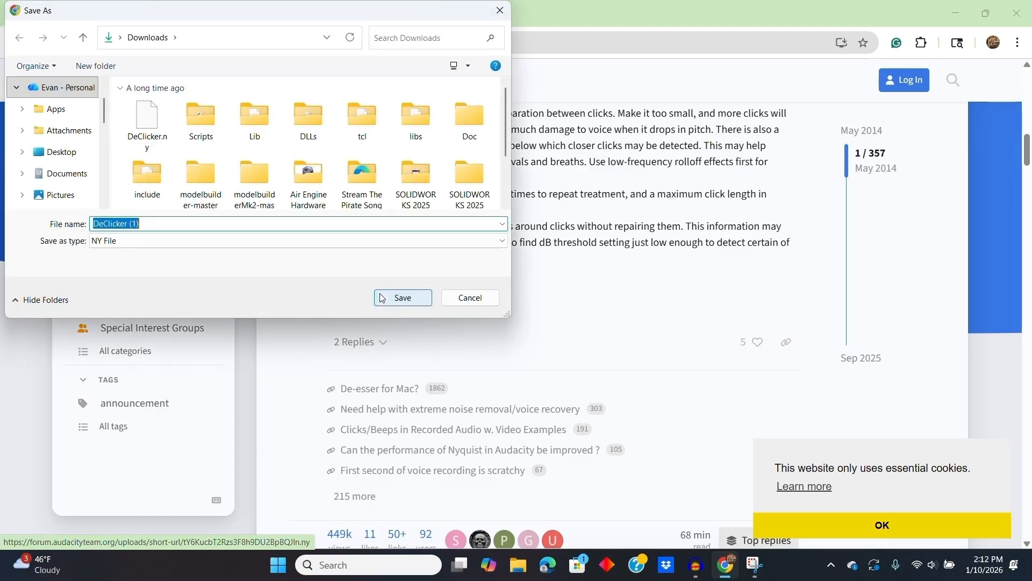
{"action": "left_click", "coordinate": [469, 297]}
Return to the Houston and Dorsey project in Audacity and install DeClicker.ny from Downloads with the Nyquist Plugin Installer, allowing overwriting
{"action": "mouse_move", "coordinate": [696, 565]}
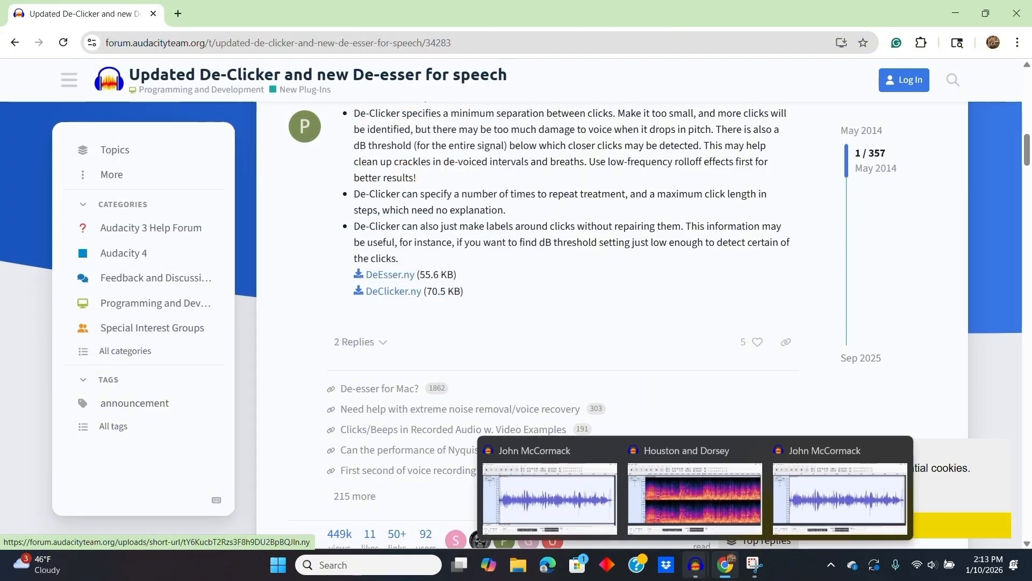
{"action": "left_click", "coordinate": [704, 501]}
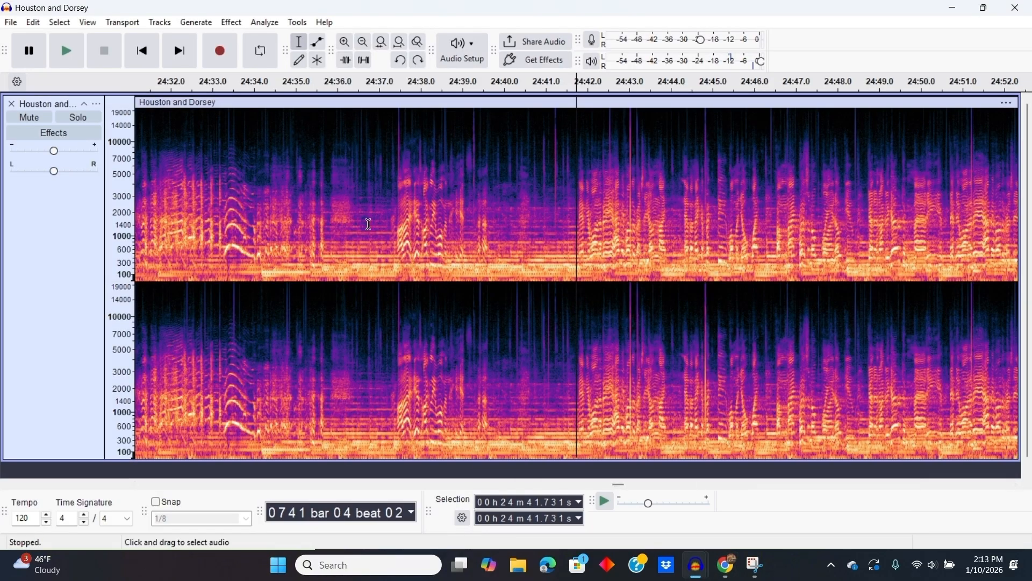
{"action": "left_click", "coordinate": [298, 23]}
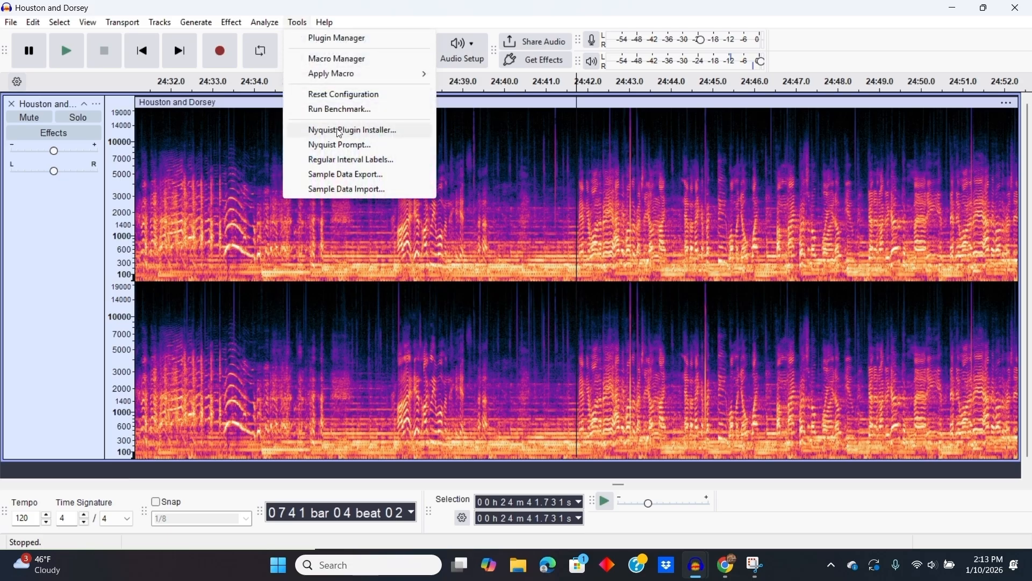
{"action": "left_click", "coordinate": [397, 134]}
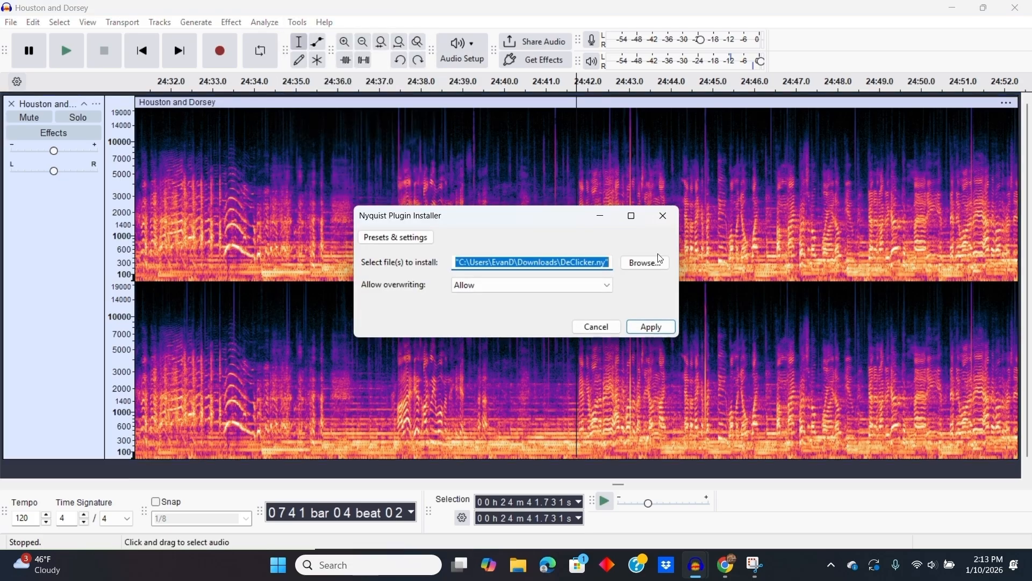
{"action": "left_click", "coordinate": [644, 263]}
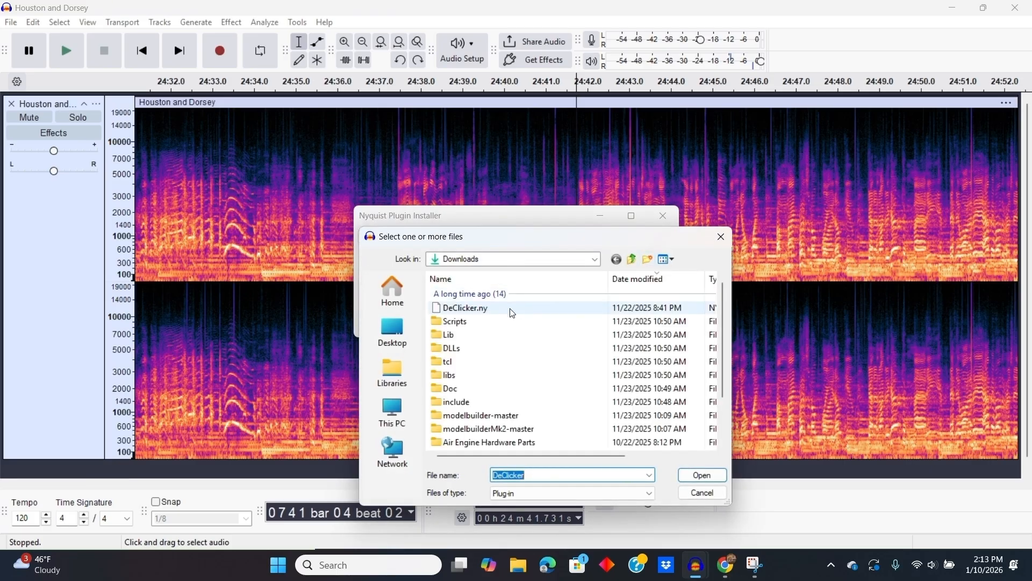
{"action": "left_click", "coordinate": [476, 309]}
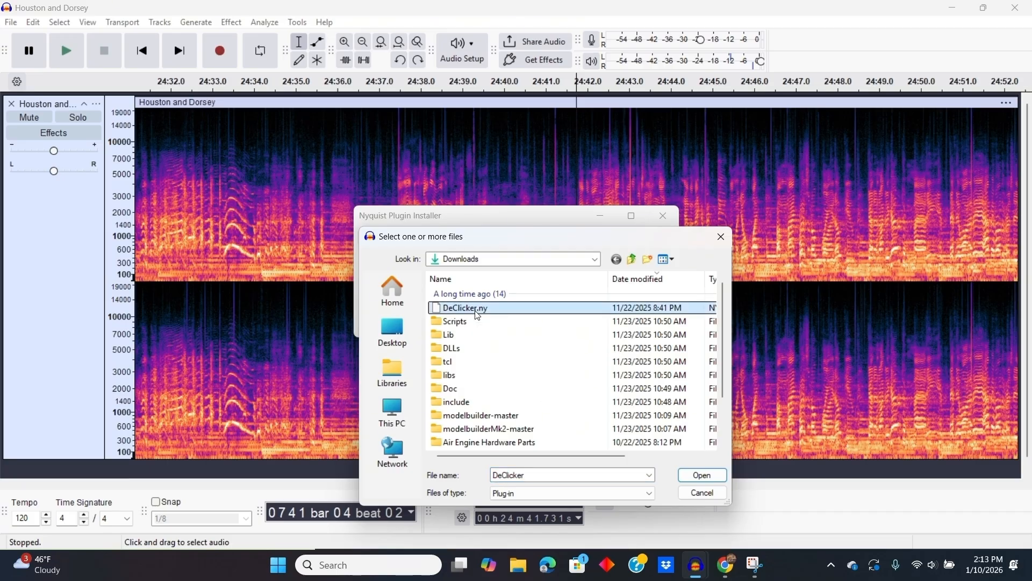
{"action": "left_click", "coordinate": [707, 482]}
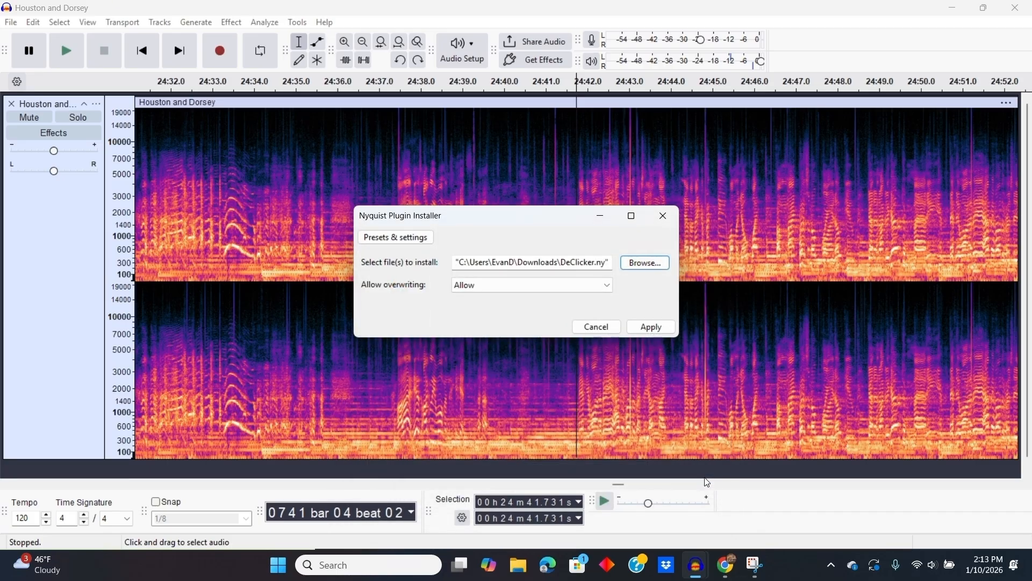
{"action": "left_click", "coordinate": [652, 328]}
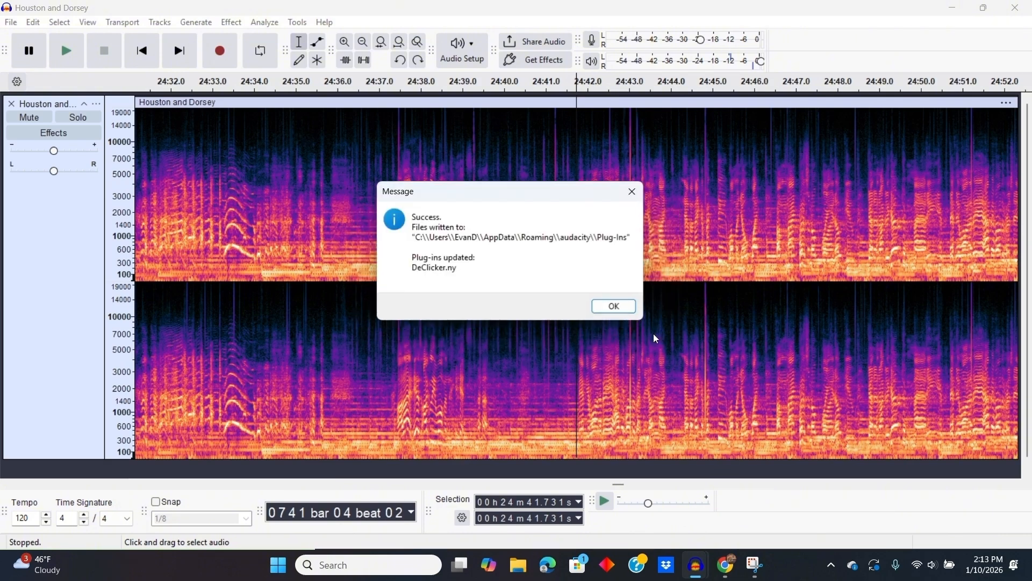
{"action": "left_click", "coordinate": [634, 195]}
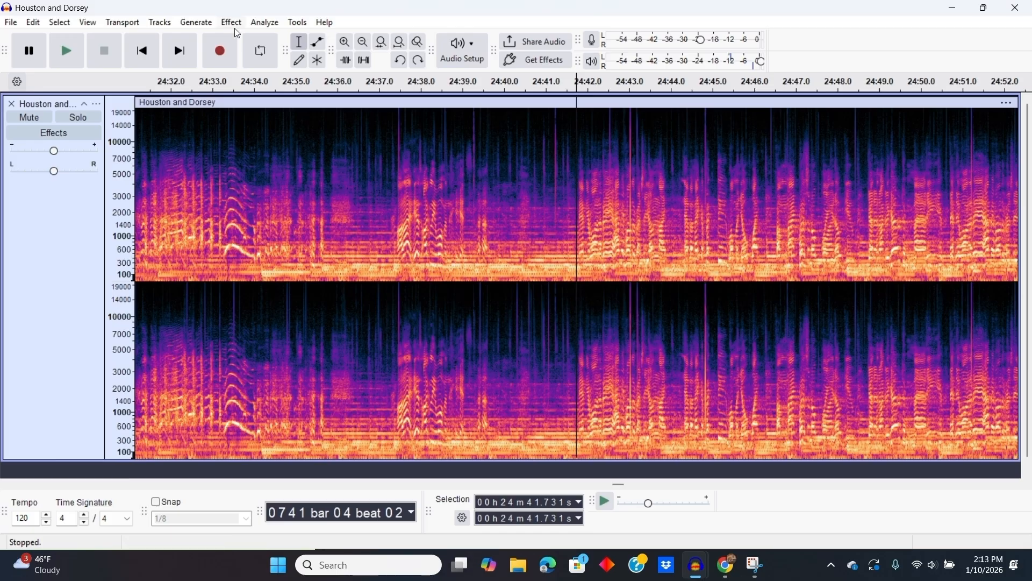
Check the available effects for the De-Clicker plug-in
{"action": "left_click", "coordinate": [232, 23]}
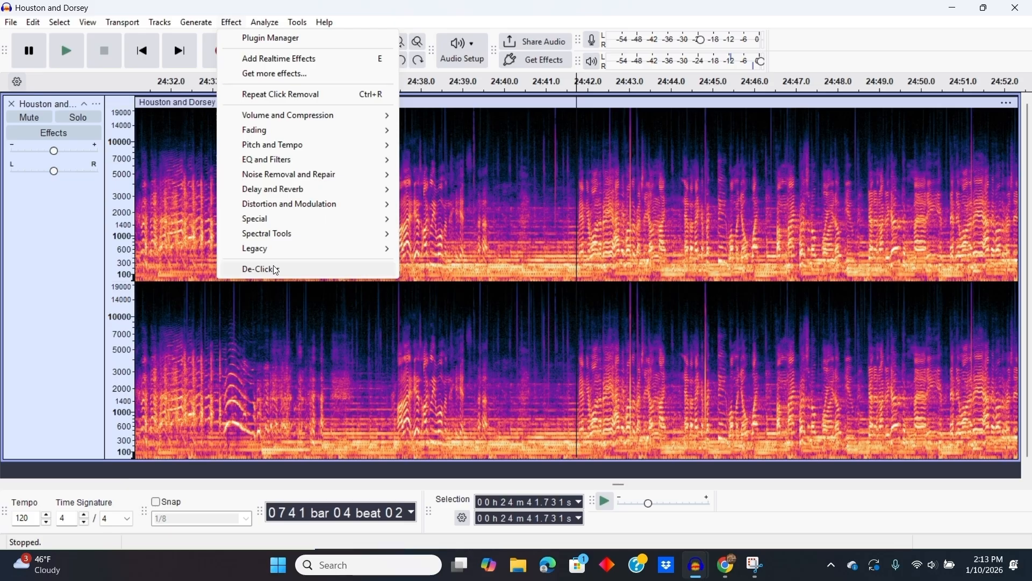
{"action": "left_click", "coordinate": [445, 192]}
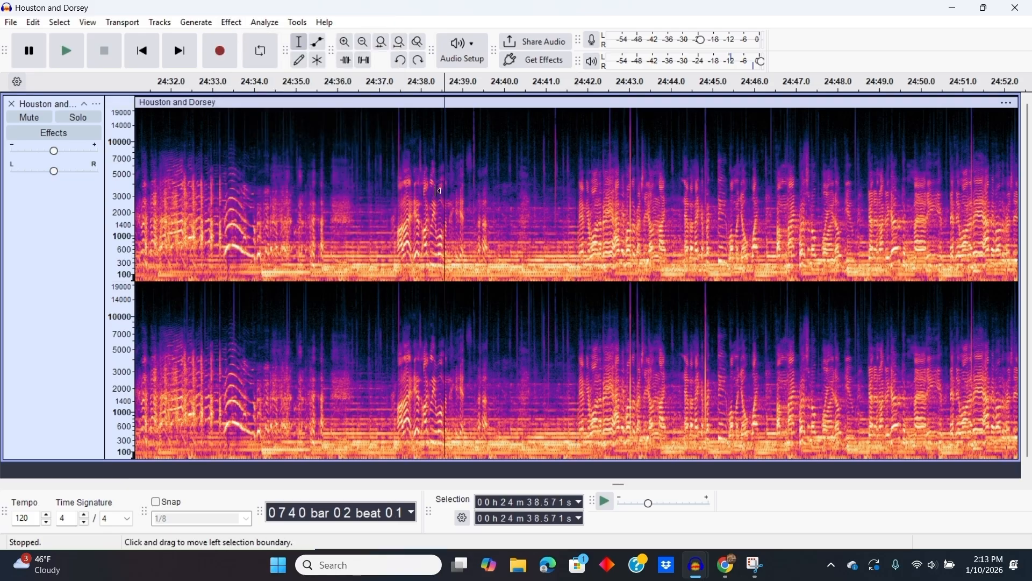
{"action": "left_click", "coordinate": [376, 196]}
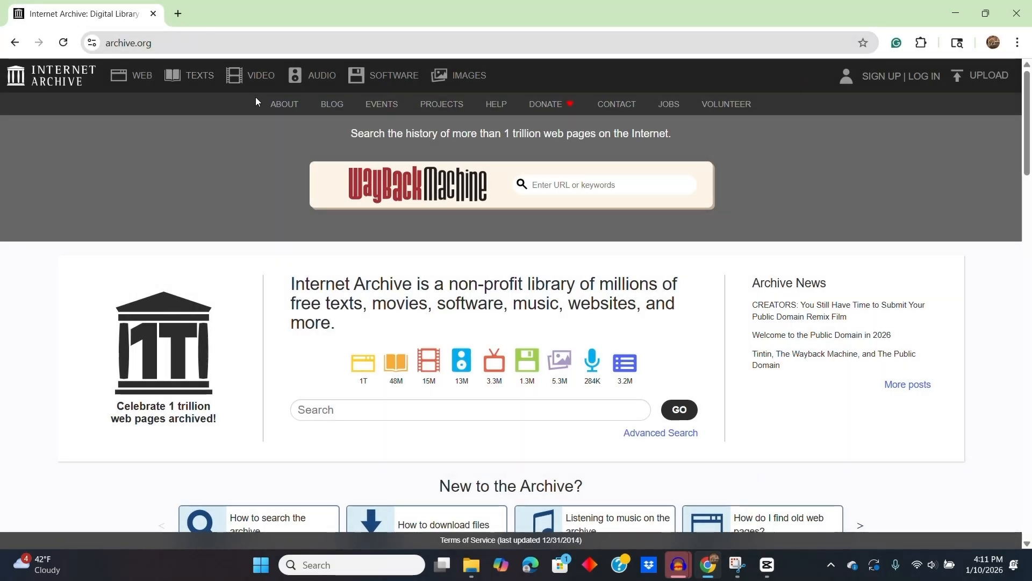
Open the 78 RPMs and Cylinder Recordings collection from the Internet Archive's audio section
{"action": "left_click", "coordinate": [309, 78]}
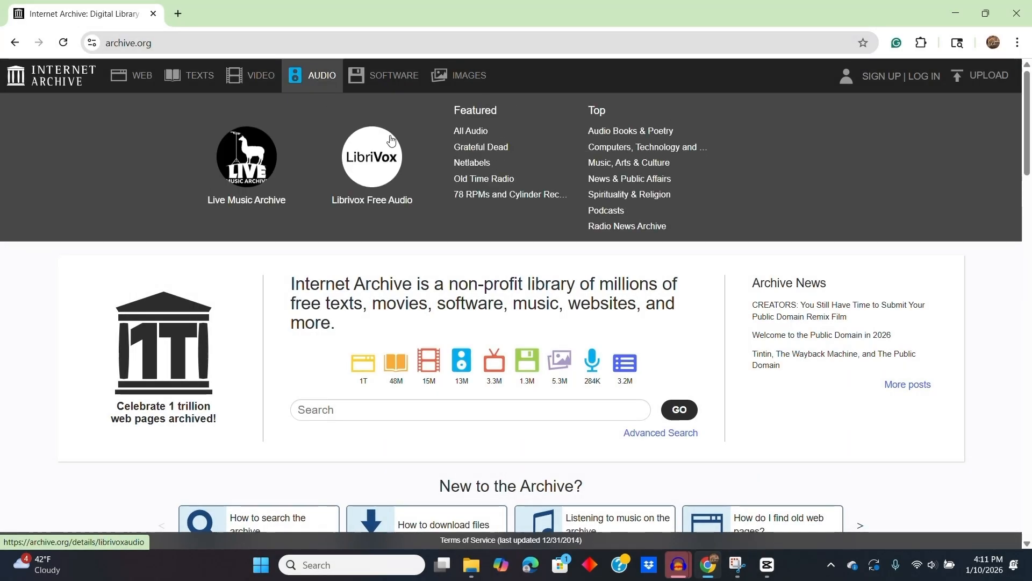
{"action": "left_click", "coordinate": [504, 196]}
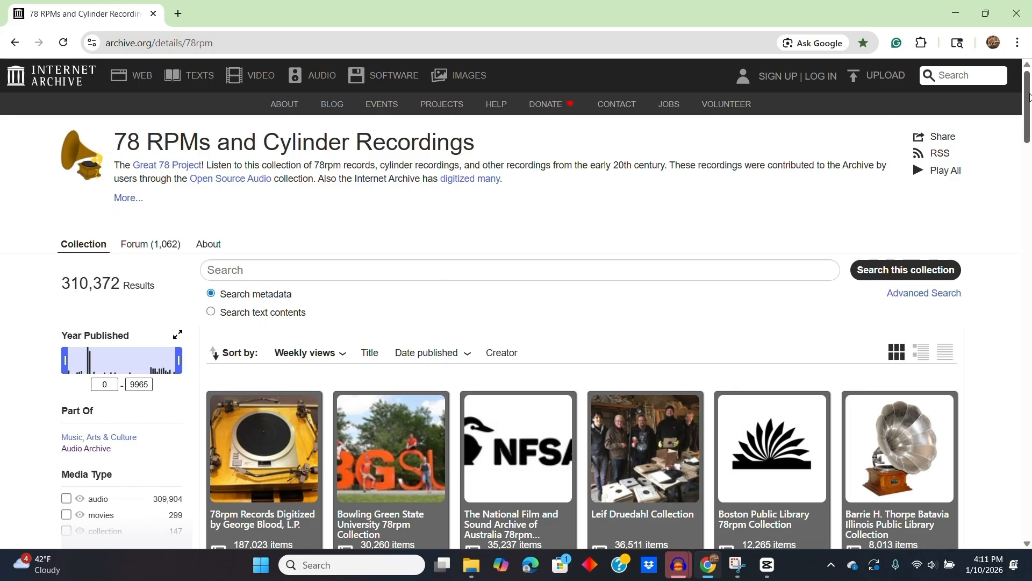
Search the collection's metadata for Reinald Werrenrath
{"action": "left_click_drag", "start_coordinate": [1025, 116], "coordinate": [1020, 89]}
{"action": "left_click", "coordinate": [507, 270]}
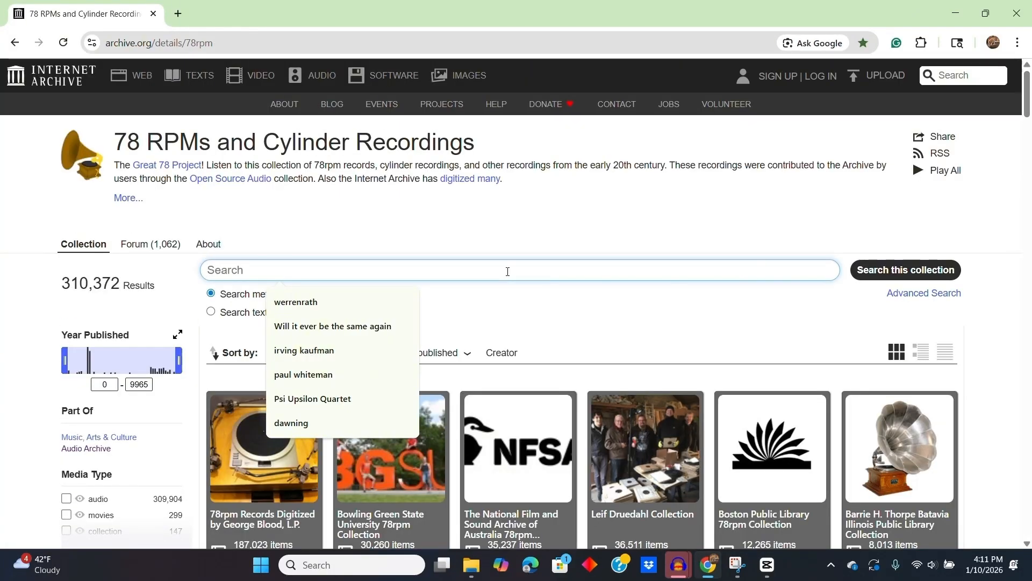
{"action": "type", "text": "Reinald We"}
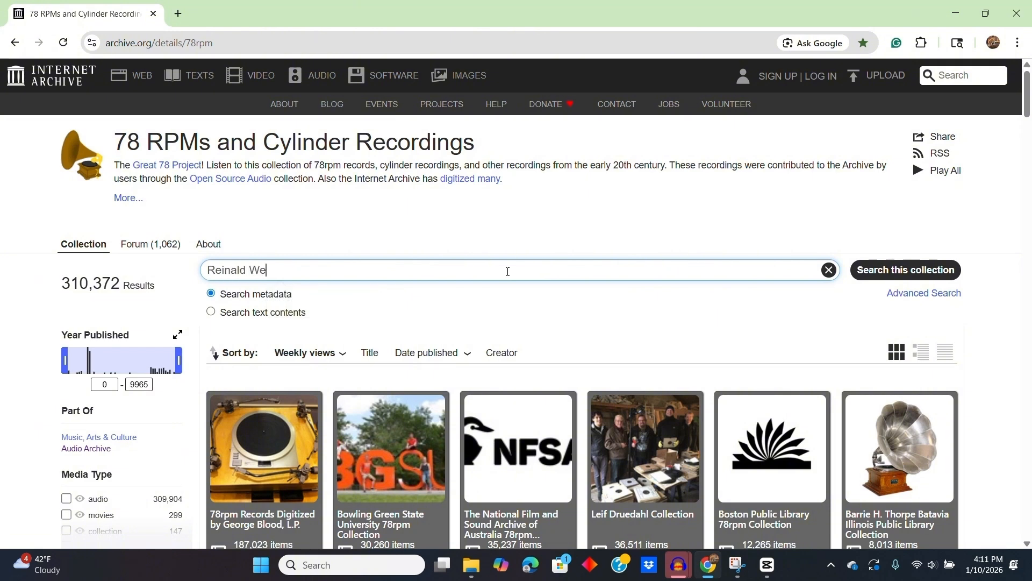
{"action": "type", "text": "rrenrath"}
{"action": "key", "text": "Return"}
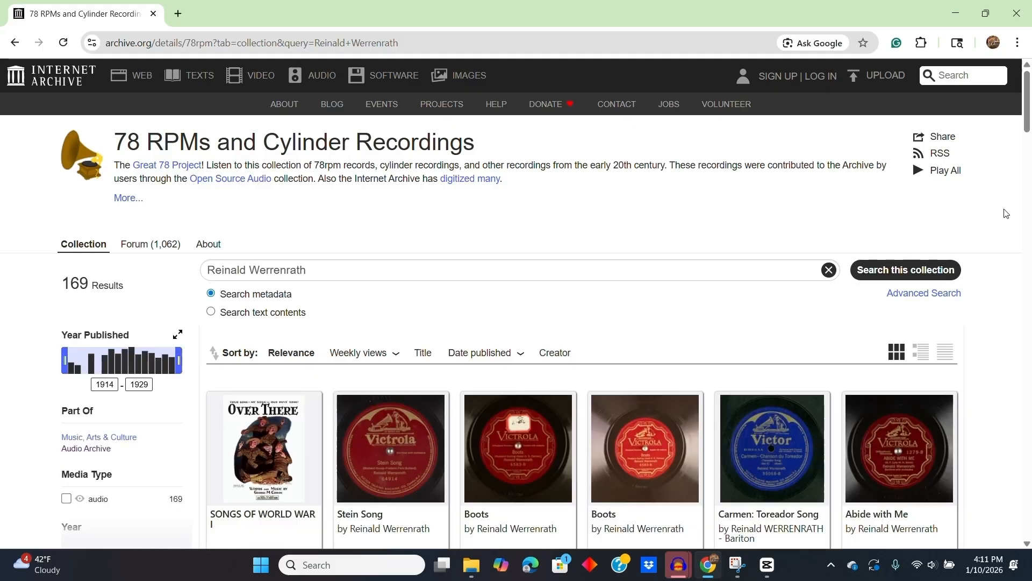
{"action": "left_click_drag", "start_coordinate": [1022, 129], "coordinate": [1029, 147]}
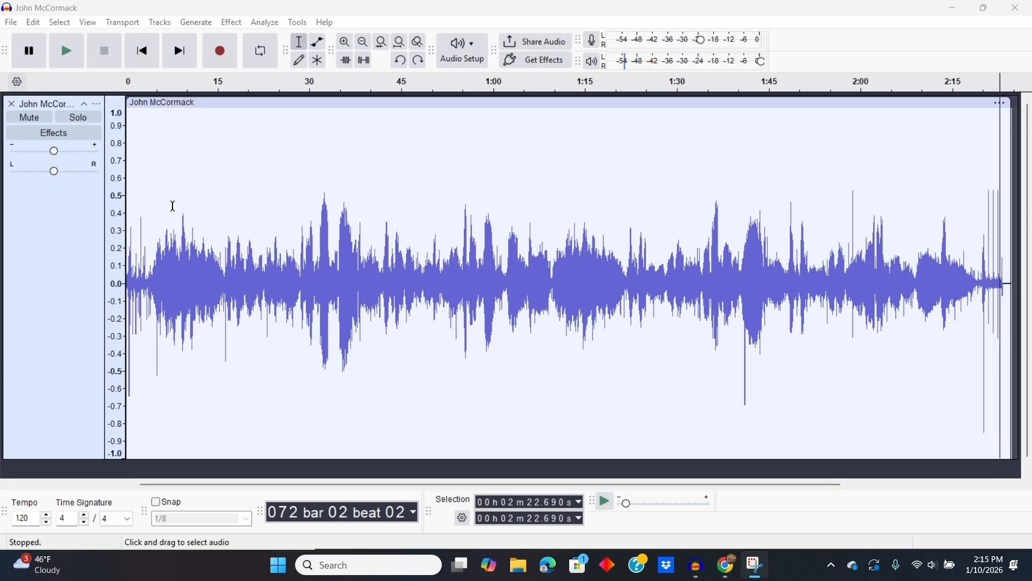
Switch to the John McCormack project in Audacity and show its track as a spectrogram, focused on the first 18 seconds
{"action": "left_click", "coordinate": [96, 103]}
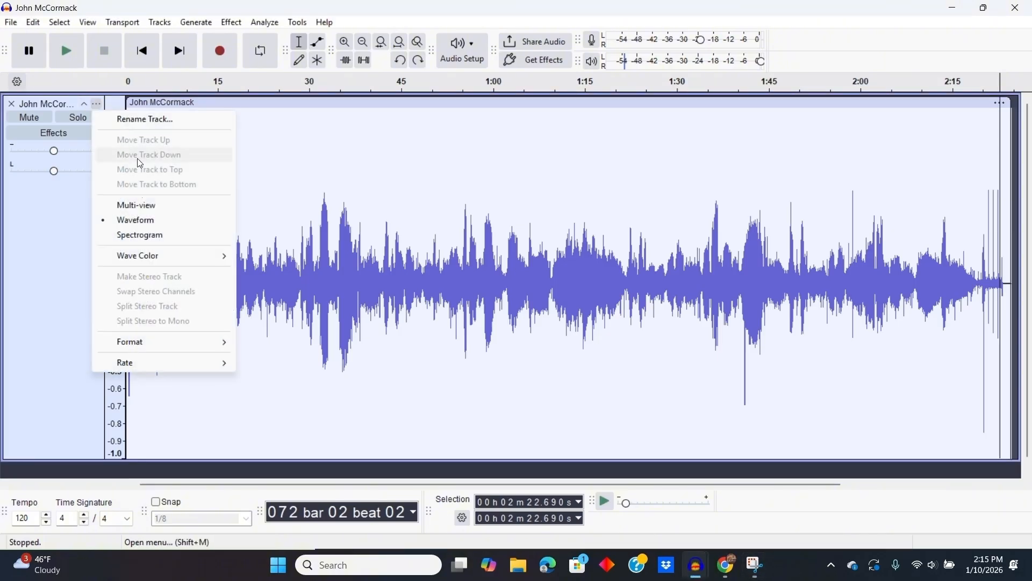
{"action": "left_click", "coordinate": [142, 235]}
{"action": "left_click", "coordinate": [171, 247]}
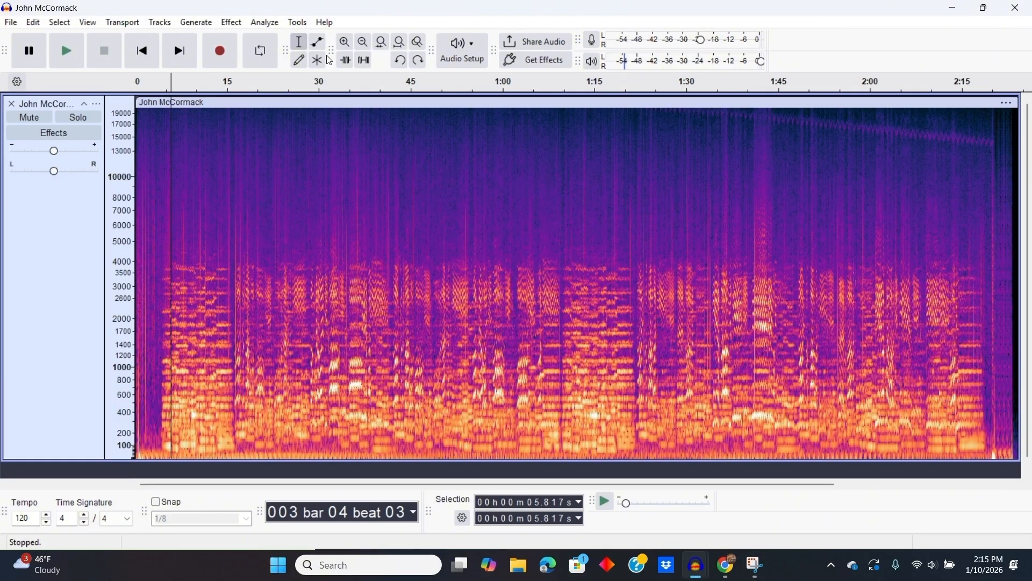
{"action": "left_click", "coordinate": [345, 42]}
{"action": "left_click", "coordinate": [344, 42]}
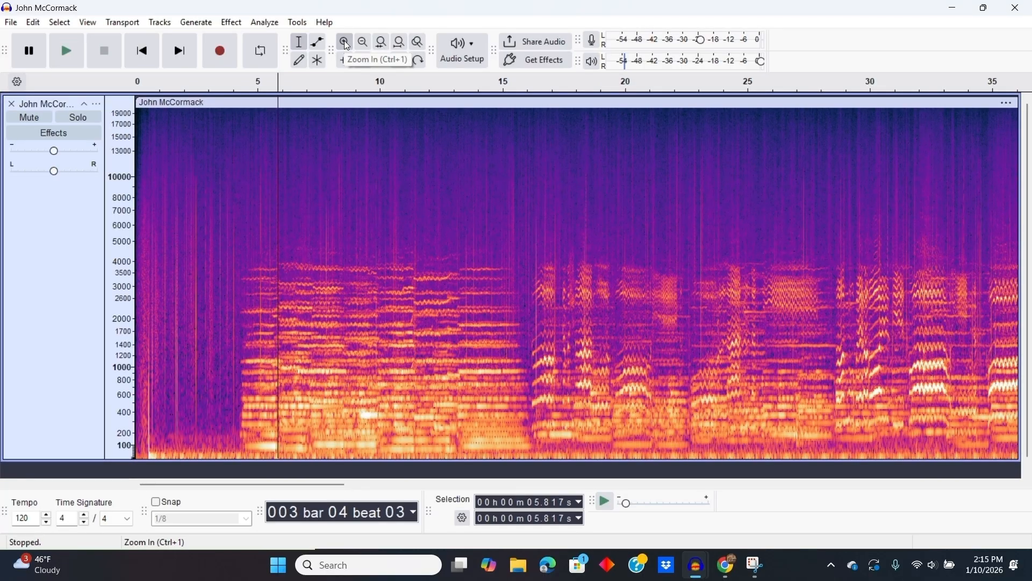
{"action": "left_click", "coordinate": [345, 41]}
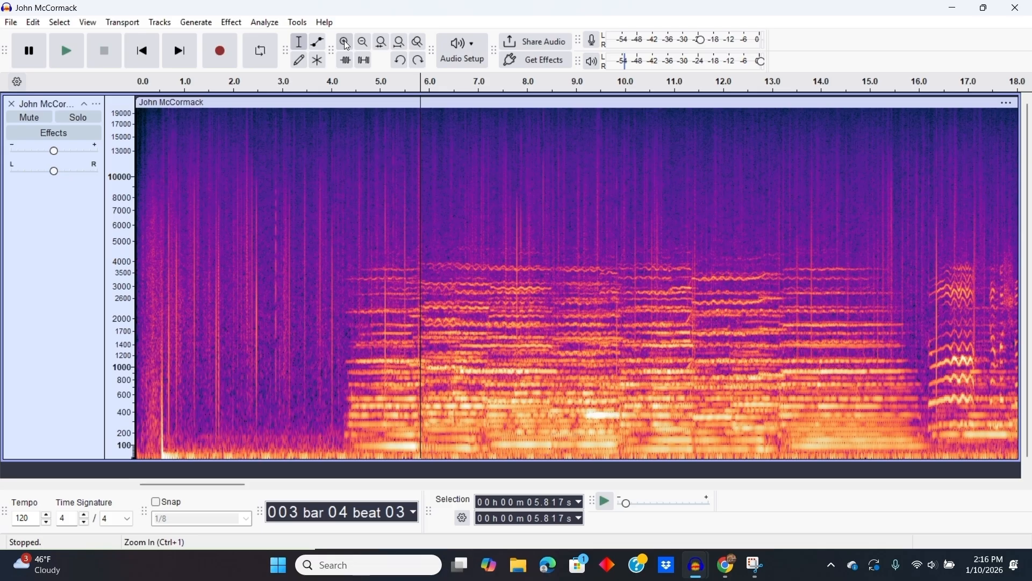
Compare the track's waveform view with its spectrogram view, ending on the spectrogram
{"action": "left_click", "coordinate": [97, 103]}
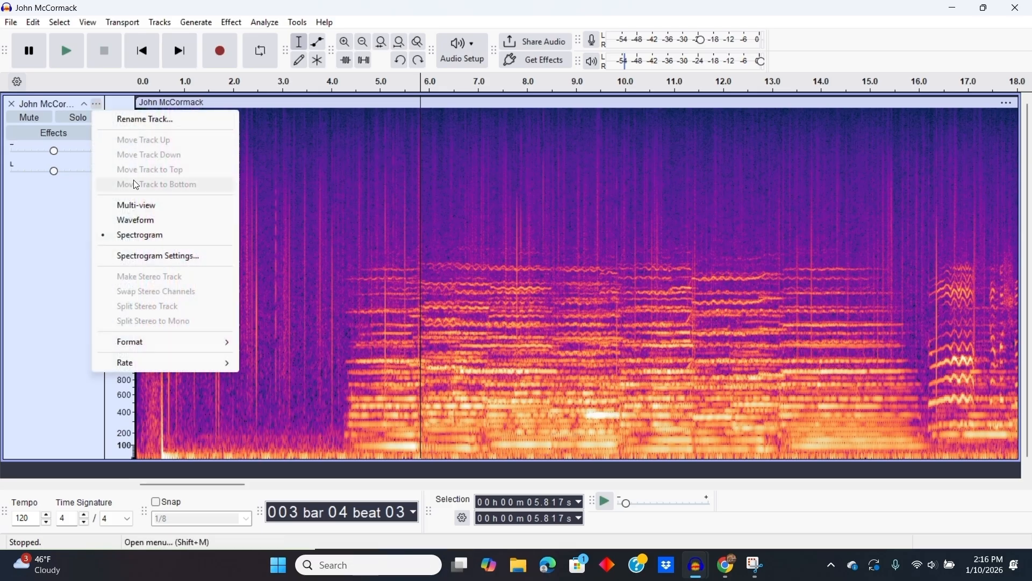
{"action": "left_click", "coordinate": [143, 221]}
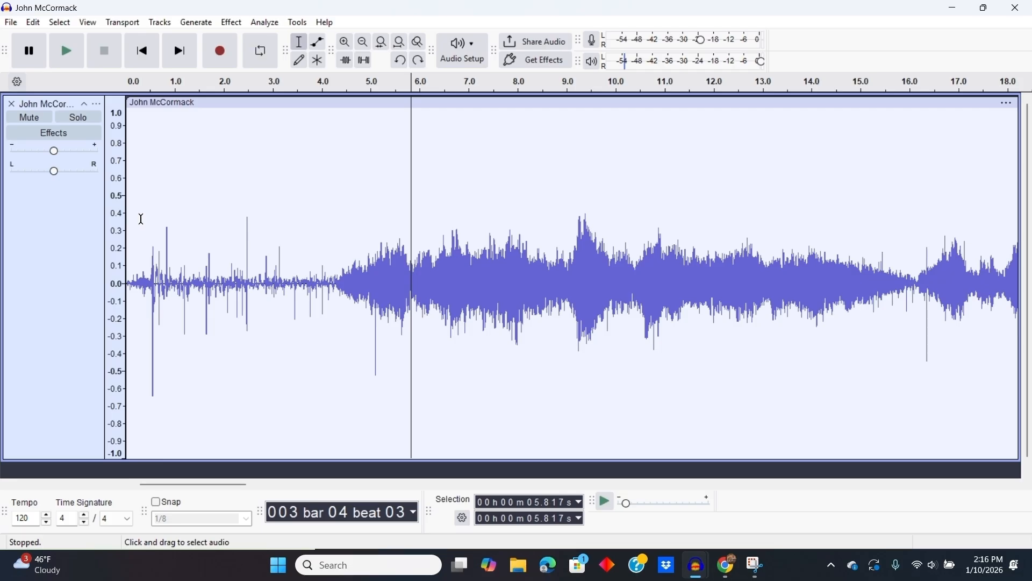
{"action": "left_click", "coordinate": [97, 104]}
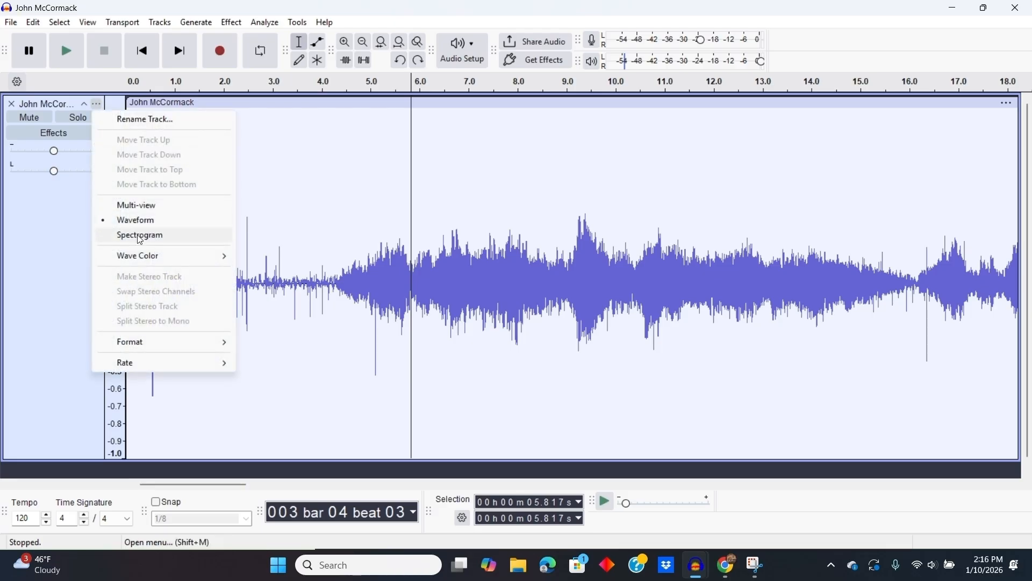
{"action": "left_click", "coordinate": [140, 236]}
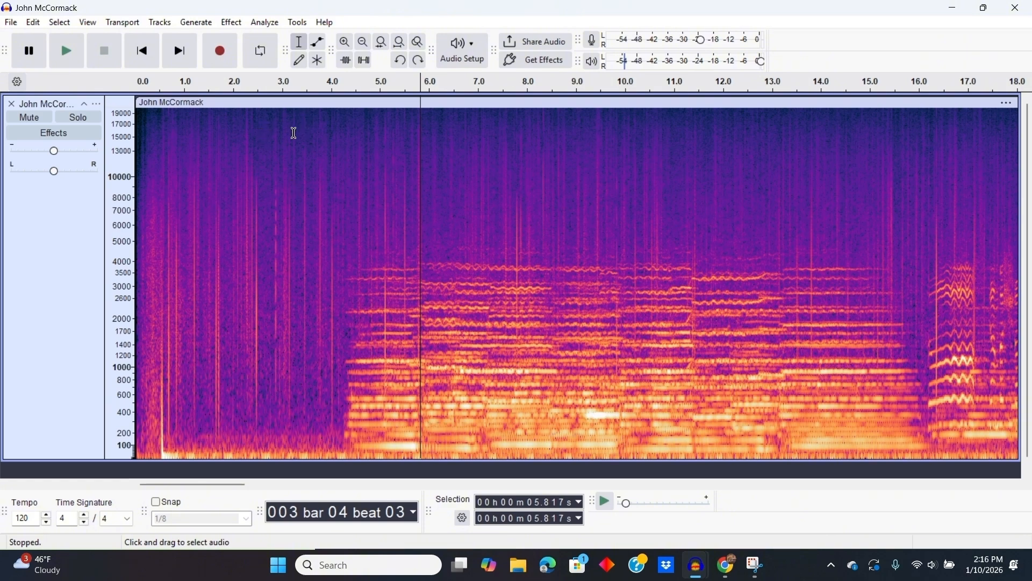
Apply Bass and Treble to the whole track with bass -10 dB, treble 10 dB and volume 0 dB
{"action": "key", "text": "ctrl+a"}
{"action": "left_click", "coordinate": [230, 23]}
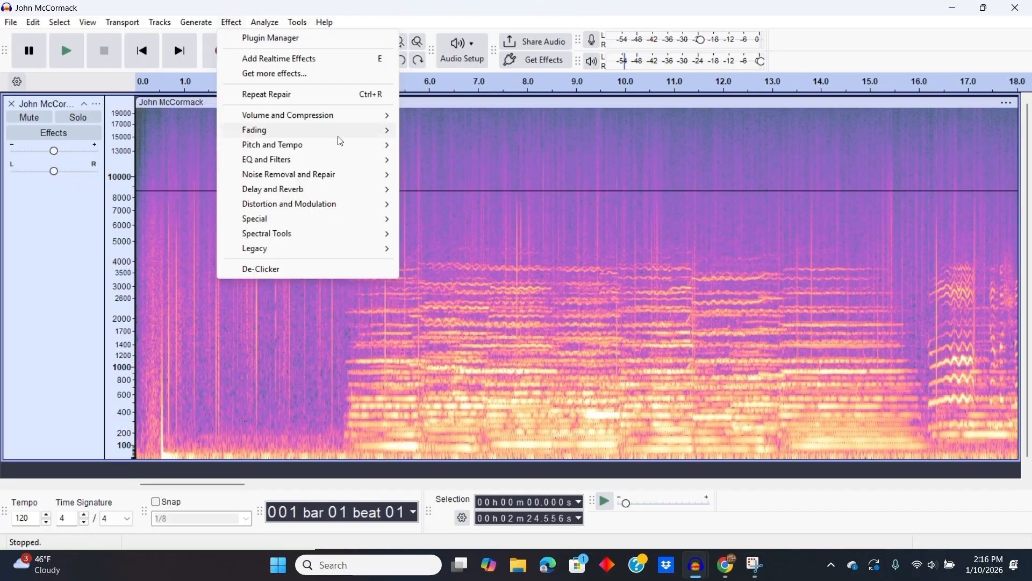
{"action": "mouse_move", "coordinate": [355, 177]}
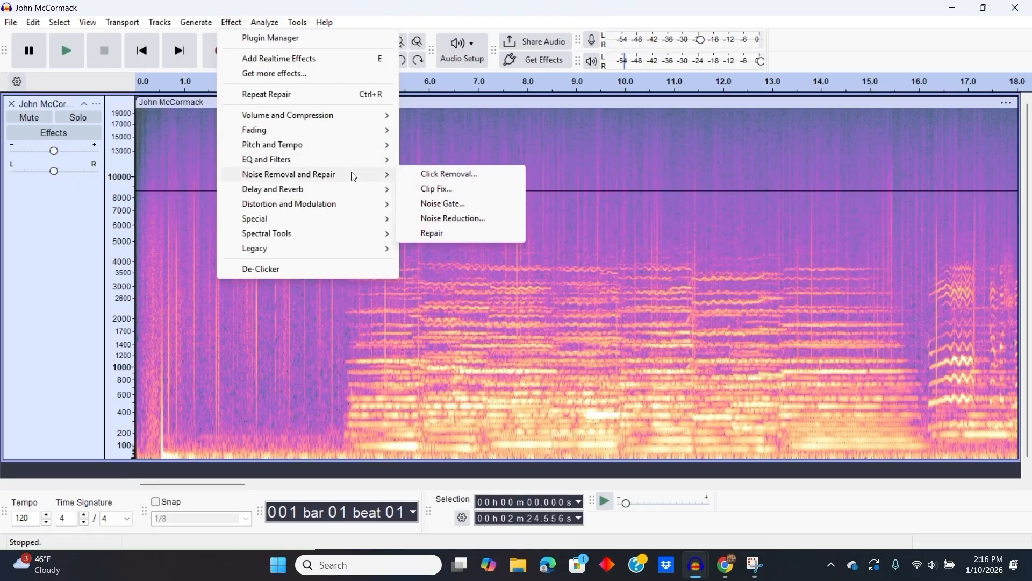
{"action": "mouse_move", "coordinate": [355, 159]}
{"action": "left_click", "coordinate": [415, 157]}
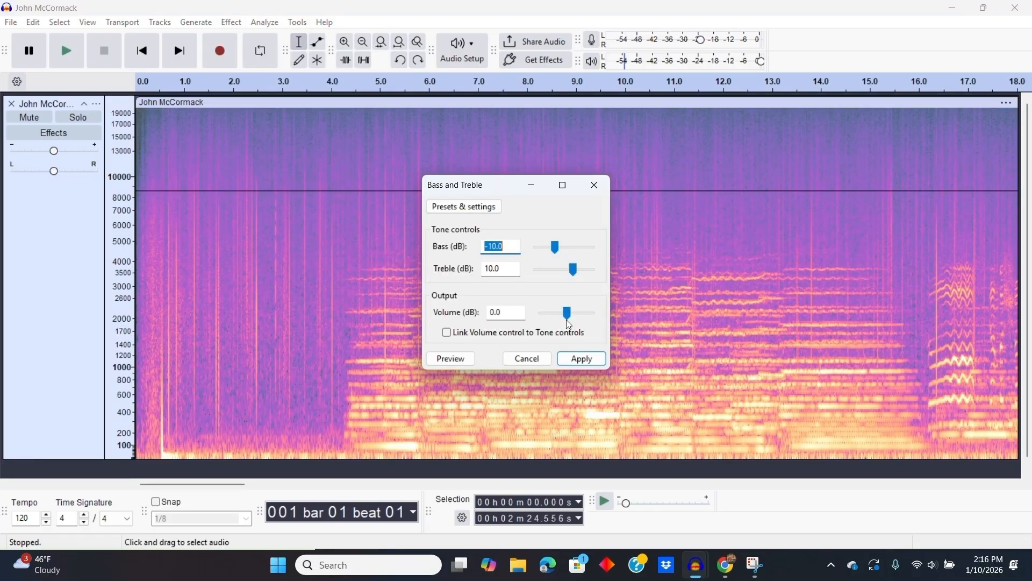
{"action": "left_click", "coordinate": [572, 357]}
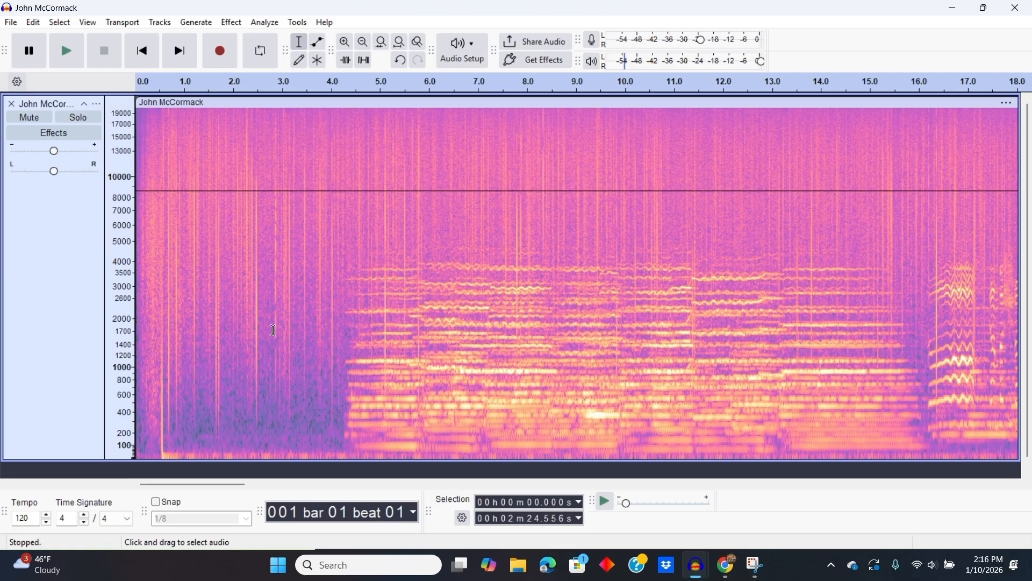
Place the cursor at about 2.48 s and switch the track to the waveform view
{"action": "left_click", "coordinate": [275, 331]}
{"action": "left_click", "coordinate": [258, 328]}
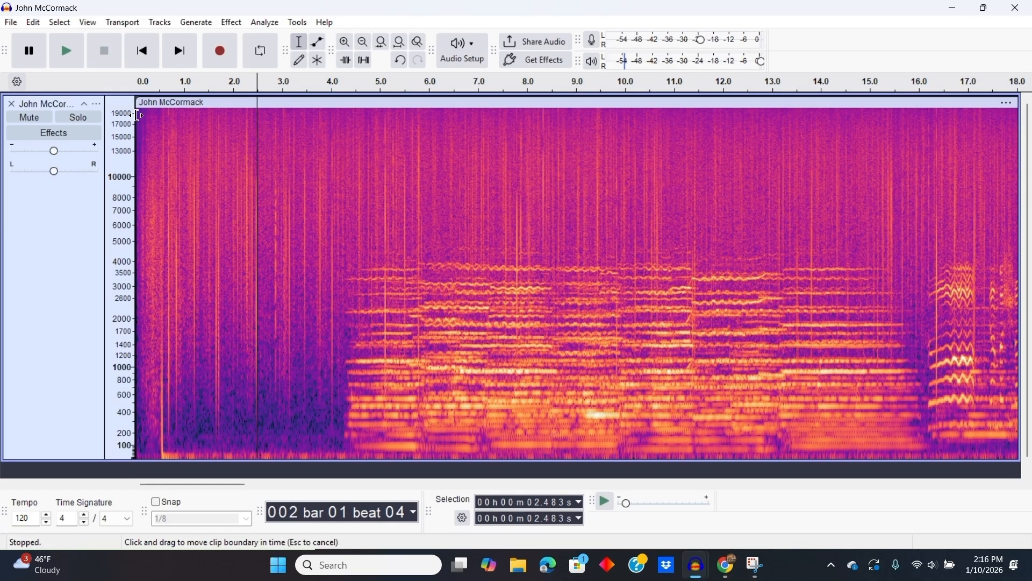
{"action": "left_click", "coordinate": [100, 103]}
{"action": "left_click", "coordinate": [134, 220]}
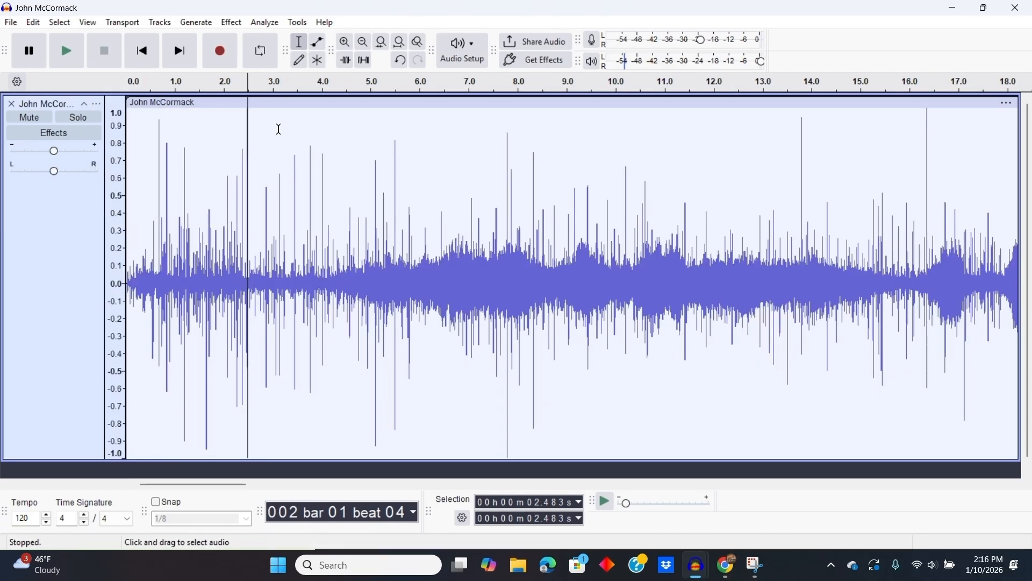
Flatten the click at about 2.469 s and the small one just after it with the Draw tool
{"action": "left_click", "coordinate": [345, 41]}
{"action": "left_click", "coordinate": [345, 42]}
{"action": "left_click", "coordinate": [345, 42]}
{"action": "left_click", "coordinate": [345, 42]}
{"action": "left_click", "coordinate": [345, 42]}
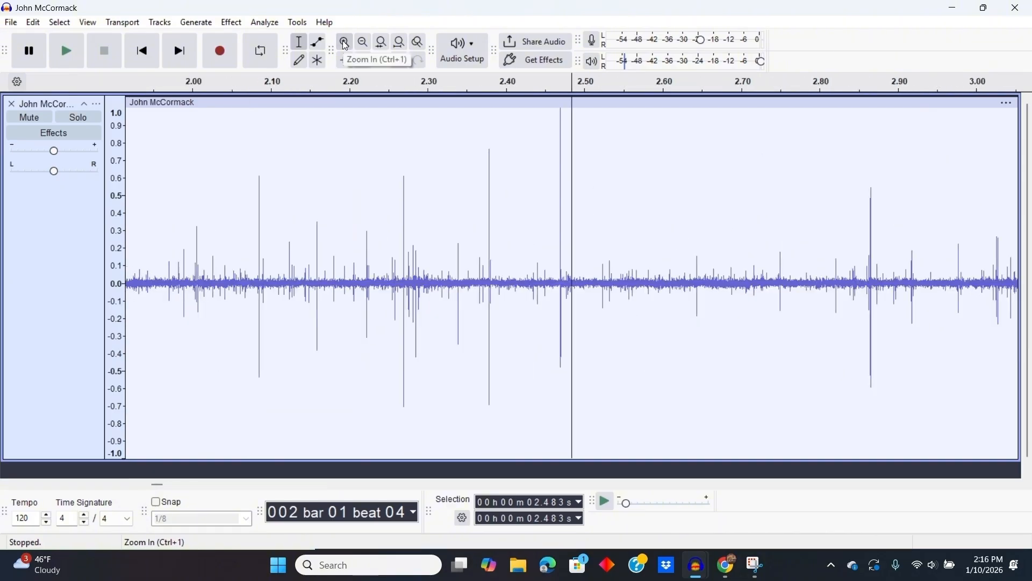
{"action": "left_click", "coordinate": [345, 42]}
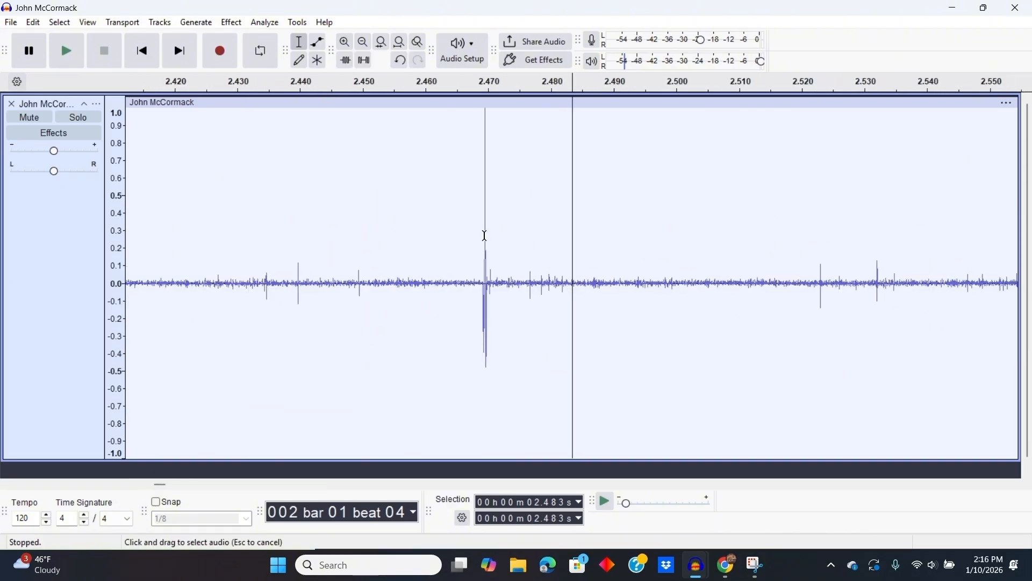
{"action": "left_click", "coordinate": [485, 236]}
{"action": "left_click", "coordinate": [339, 47]}
{"action": "left_click", "coordinate": [339, 47]}
{"action": "left_click", "coordinate": [339, 47]}
{"action": "left_click", "coordinate": [339, 47]}
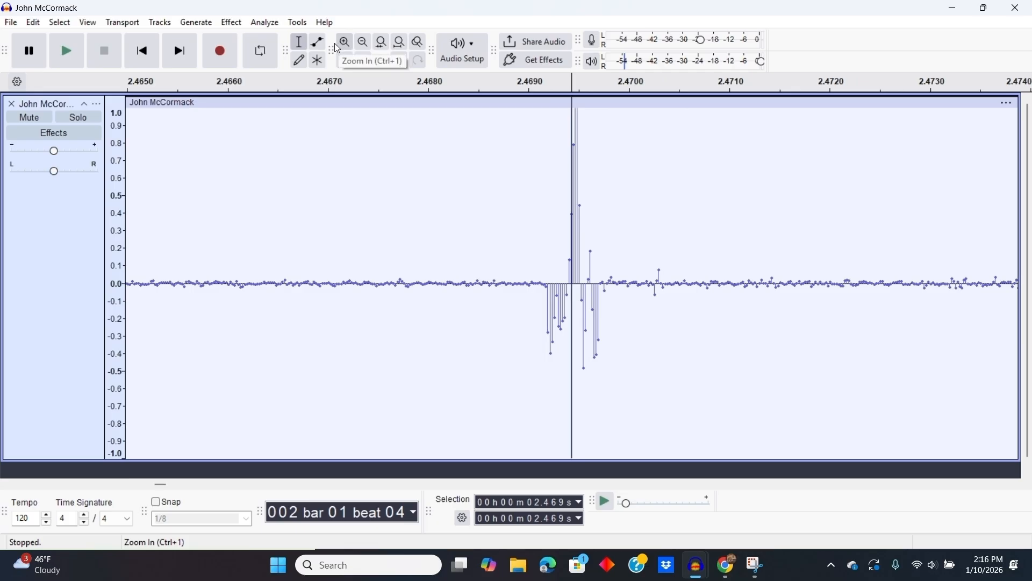
{"action": "left_click", "coordinate": [300, 60]}
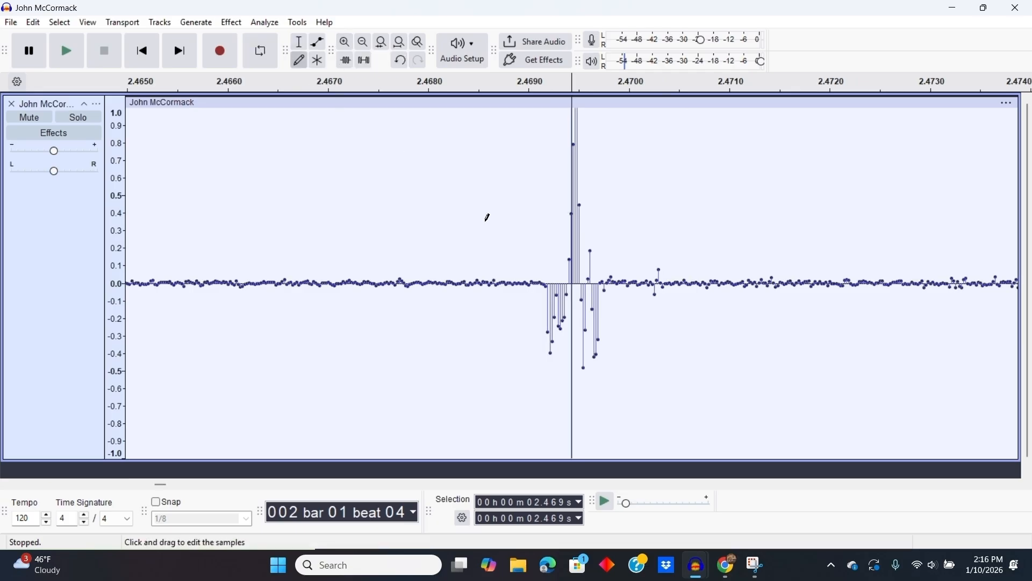
{"action": "left_click_drag", "start_coordinate": [609, 279], "coordinate": [546, 281]}
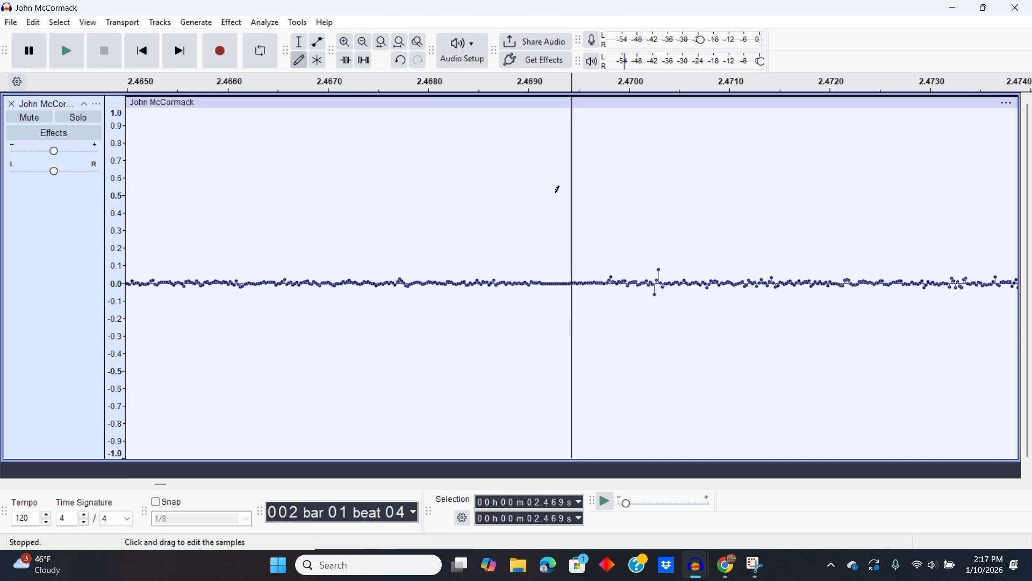
{"action": "left_click_drag", "start_coordinate": [659, 278], "coordinate": [656, 282]}
Flatten the tall click at about 2.378 s with the Draw tool
{"action": "left_click", "coordinate": [364, 45]}
{"action": "left_click", "coordinate": [364, 45]}
{"action": "left_click", "coordinate": [364, 45]}
{"action": "left_click", "coordinate": [364, 45]}
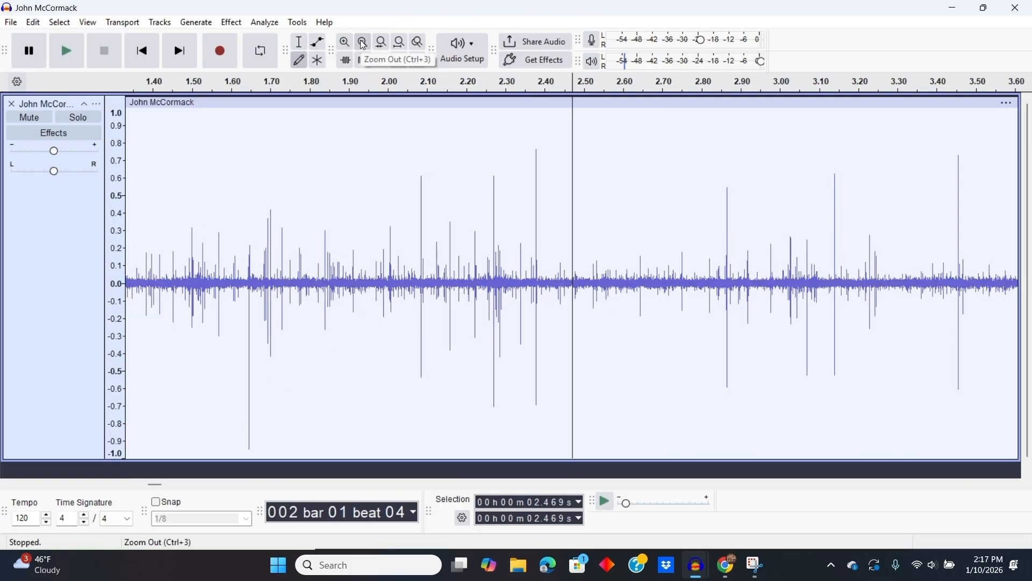
{"action": "left_click", "coordinate": [364, 45]}
{"action": "left_click", "coordinate": [345, 42]}
{"action": "left_click", "coordinate": [346, 42]}
{"action": "left_click", "coordinate": [345, 42]}
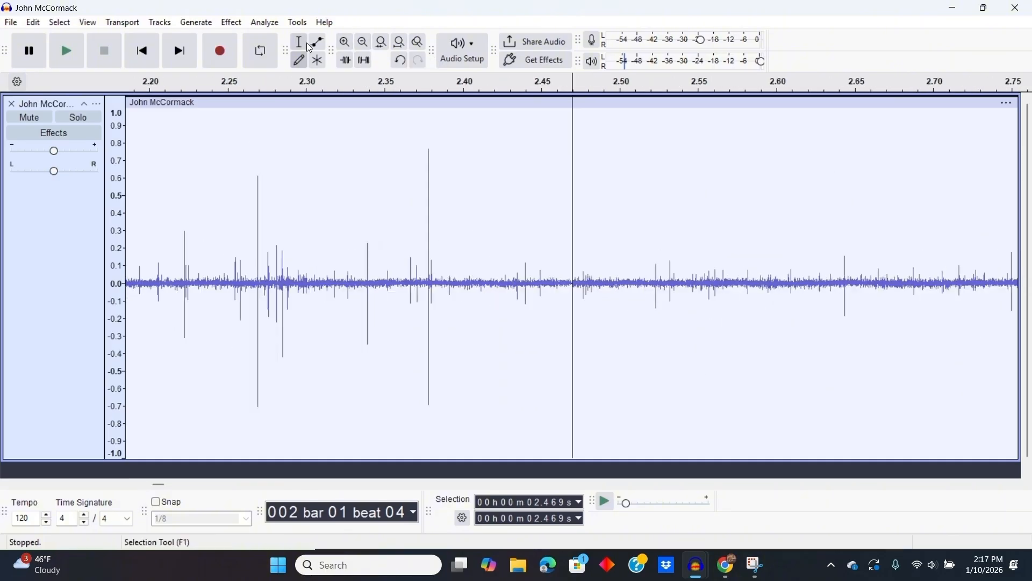
{"action": "left_click", "coordinate": [428, 261]}
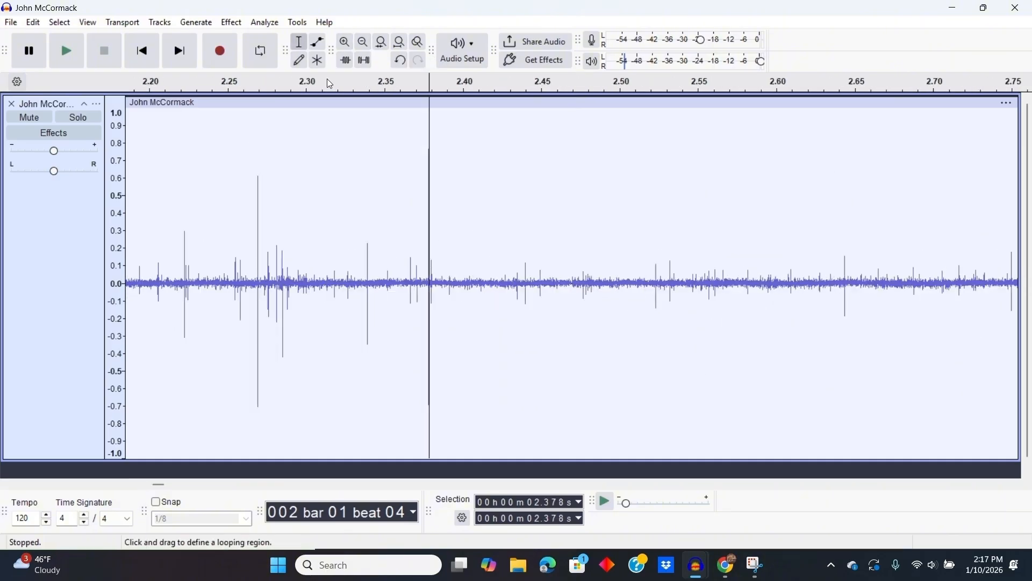
{"action": "left_click", "coordinate": [345, 42]}
{"action": "left_click", "coordinate": [345, 42]}
{"action": "left_click", "coordinate": [345, 42]}
{"action": "left_click", "coordinate": [345, 42]}
{"action": "left_click", "coordinate": [345, 42]}
{"action": "left_click", "coordinate": [345, 42]}
{"action": "left_click", "coordinate": [346, 42]}
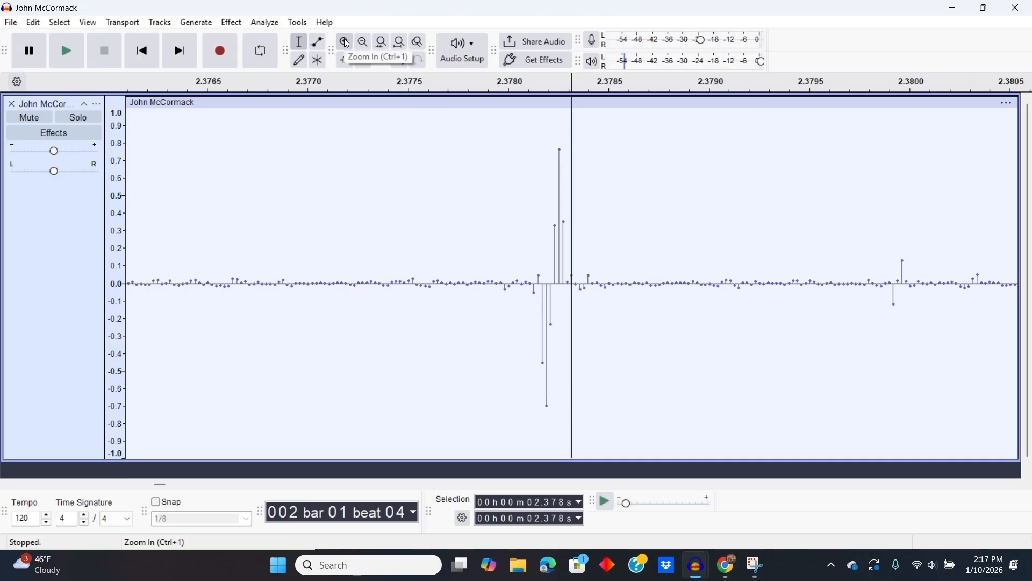
{"action": "left_click", "coordinate": [364, 46]}
{"action": "left_click", "coordinate": [300, 60]}
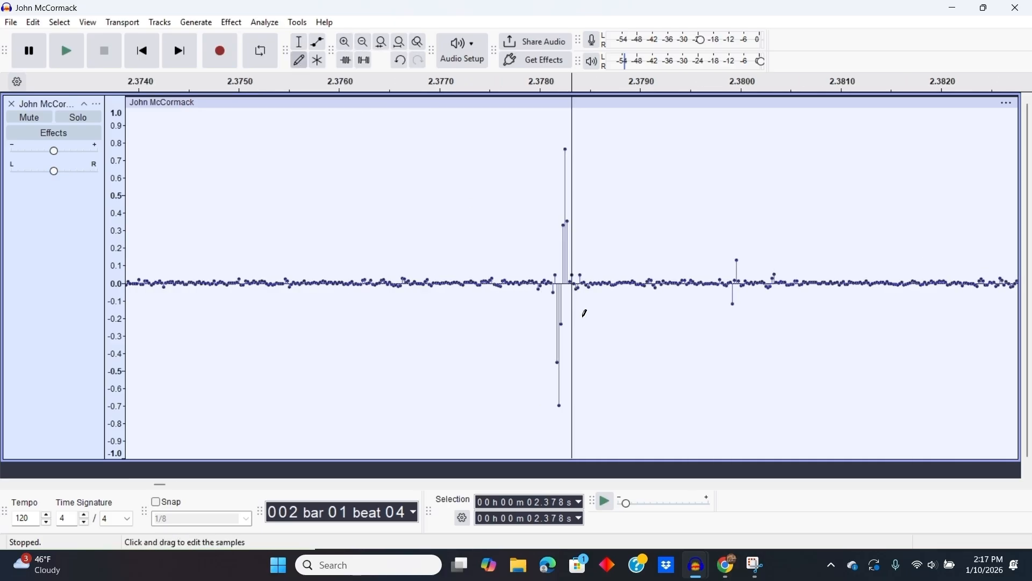
{"action": "left_click_drag", "start_coordinate": [583, 279], "coordinate": [556, 284]}
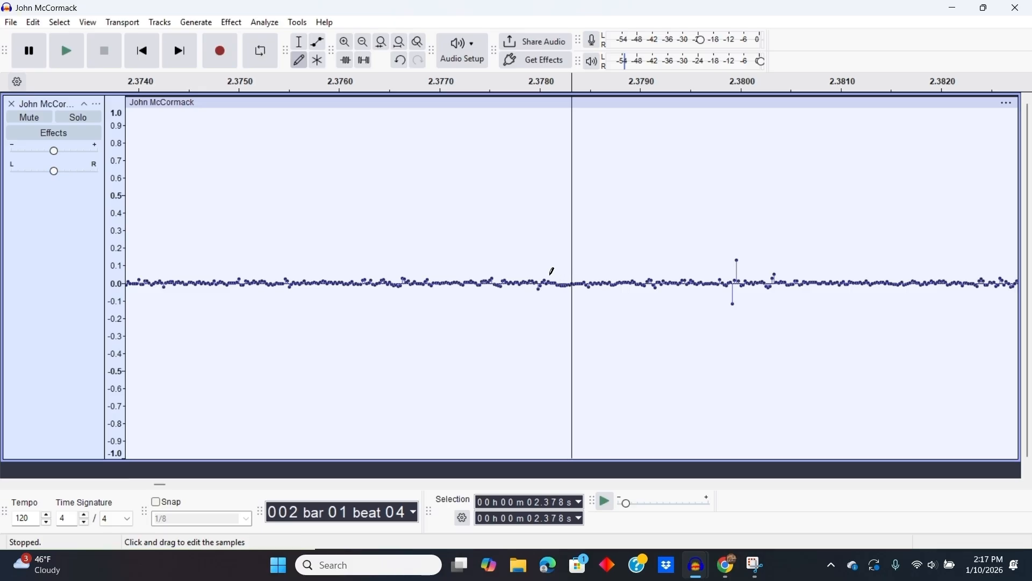
Show the track's first 4.5 seconds as a spectrogram and place the cursor at about 1.56 s with the Selection tool
{"action": "left_click", "coordinate": [363, 46]}
{"action": "left_click", "coordinate": [364, 47]}
{"action": "left_click", "coordinate": [363, 46]}
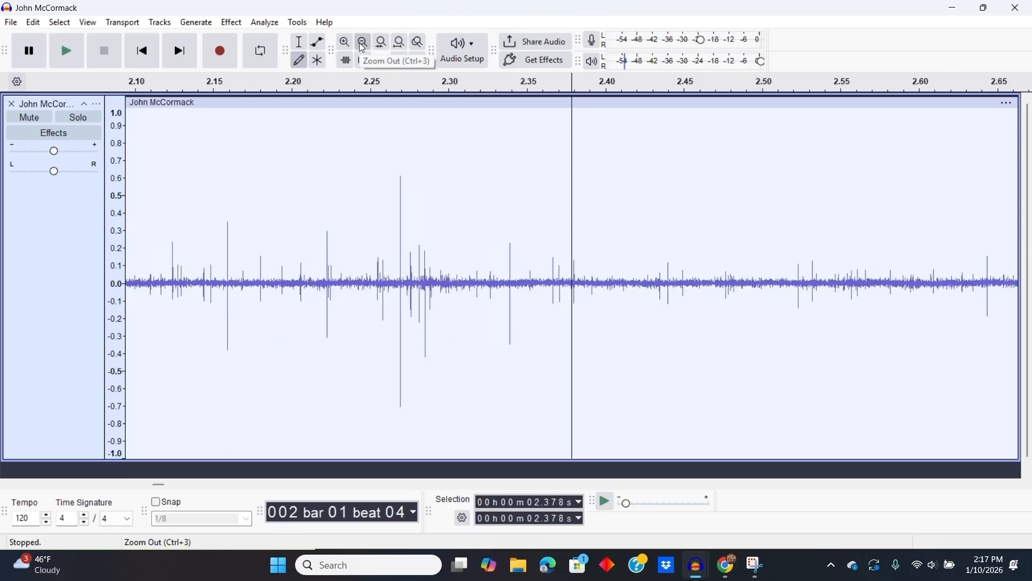
{"action": "left_click", "coordinate": [363, 46]}
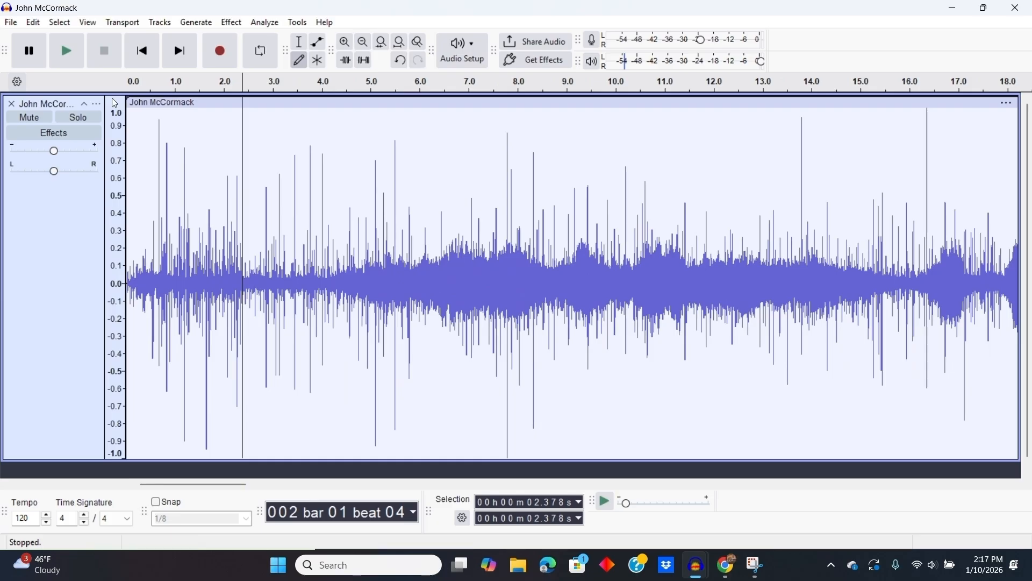
{"action": "left_click", "coordinate": [97, 104]}
{"action": "left_click", "coordinate": [168, 234]}
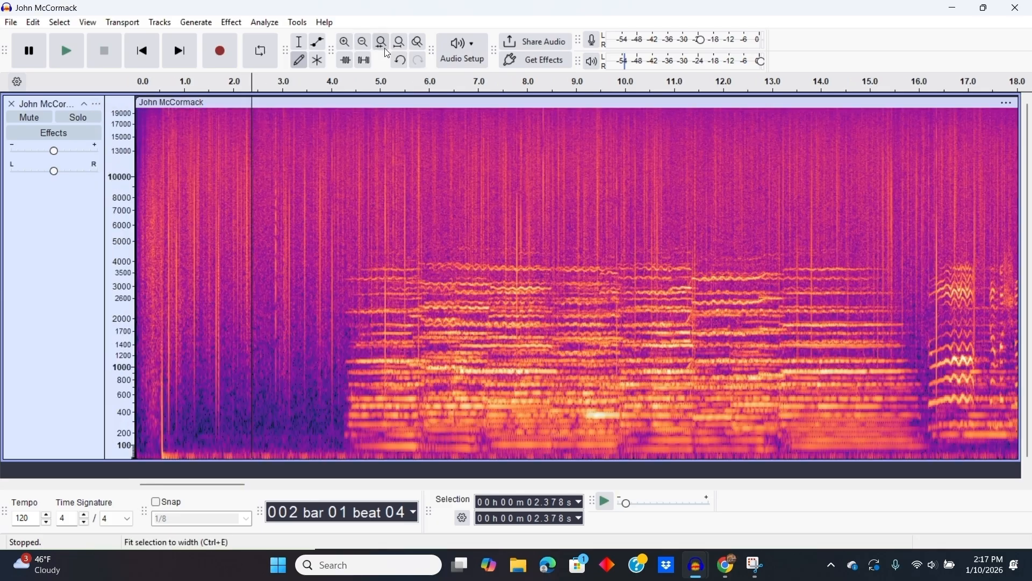
{"action": "left_click", "coordinate": [345, 41]}
{"action": "left_click", "coordinate": [345, 42]}
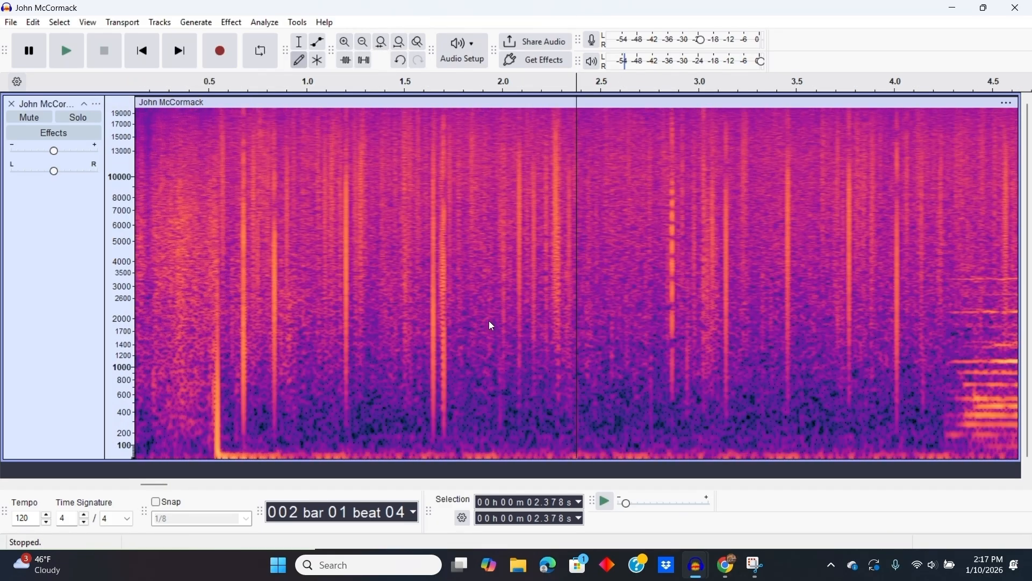
{"action": "left_click", "coordinate": [300, 41]}
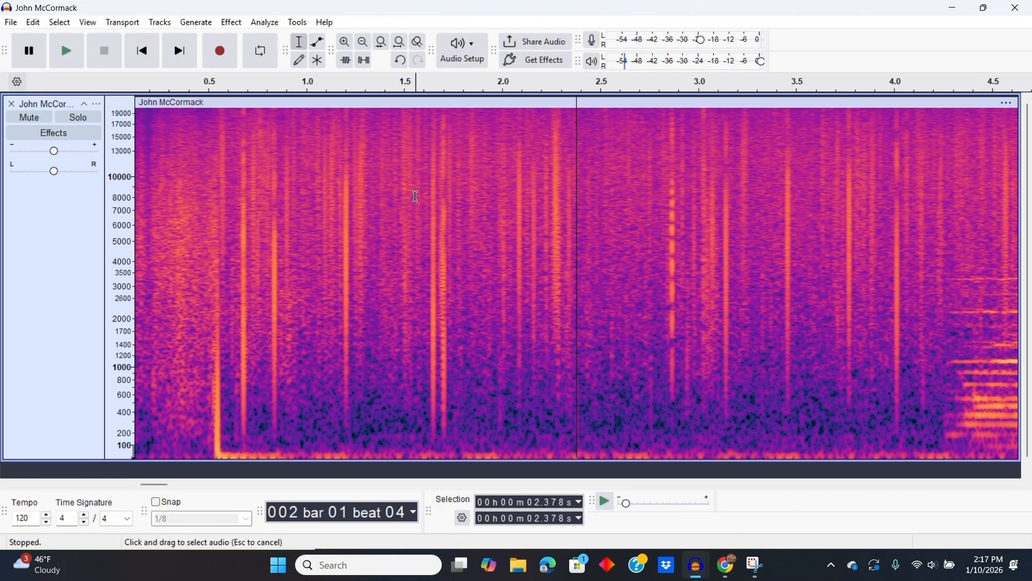
{"action": "left_click", "coordinate": [415, 197]}
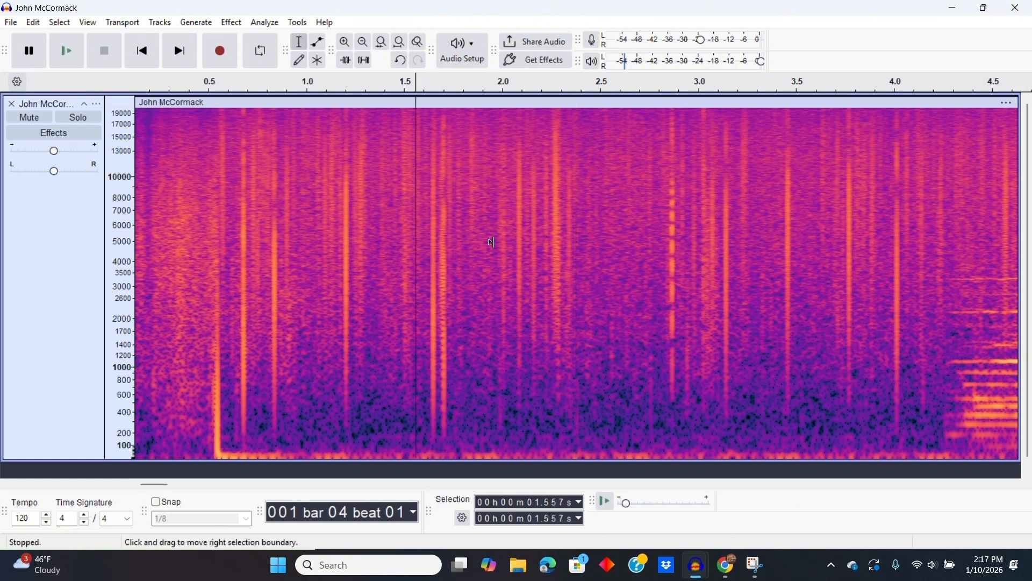
Undo the Draw tool edits to the clicks and show the track as a spectrogram with the cursor at about 1.67 s
{"action": "key", "text": "ctrl+z"}
{"action": "left_click", "coordinate": [97, 103]}
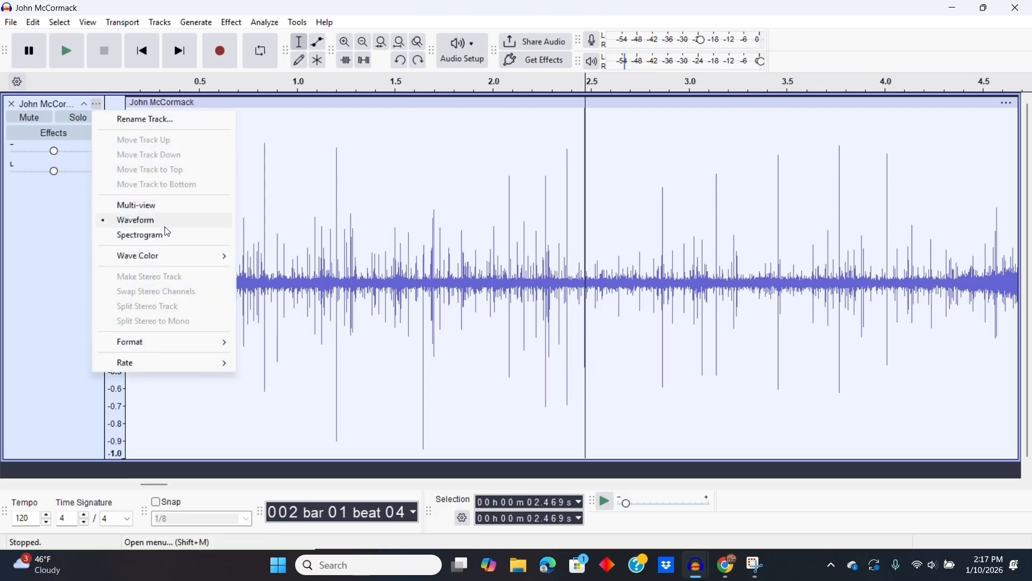
{"action": "left_click", "coordinate": [165, 235]}
{"action": "left_click", "coordinate": [438, 288]}
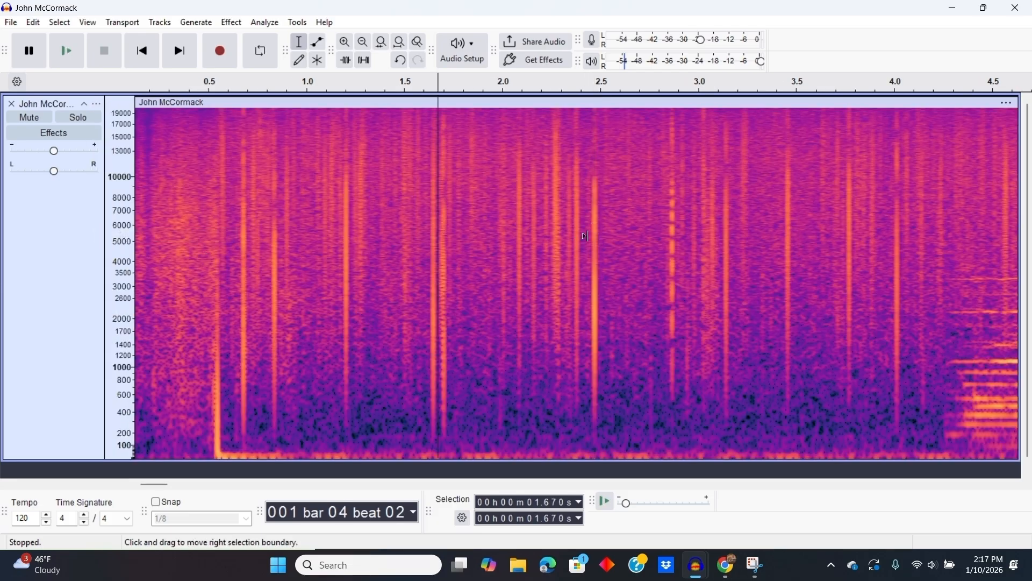
Compare the spectrogram around 2.38 and 2.47 s with and without the Draw tool edits by undoing and redoing them
{"action": "key", "text": "ctrl+y"}
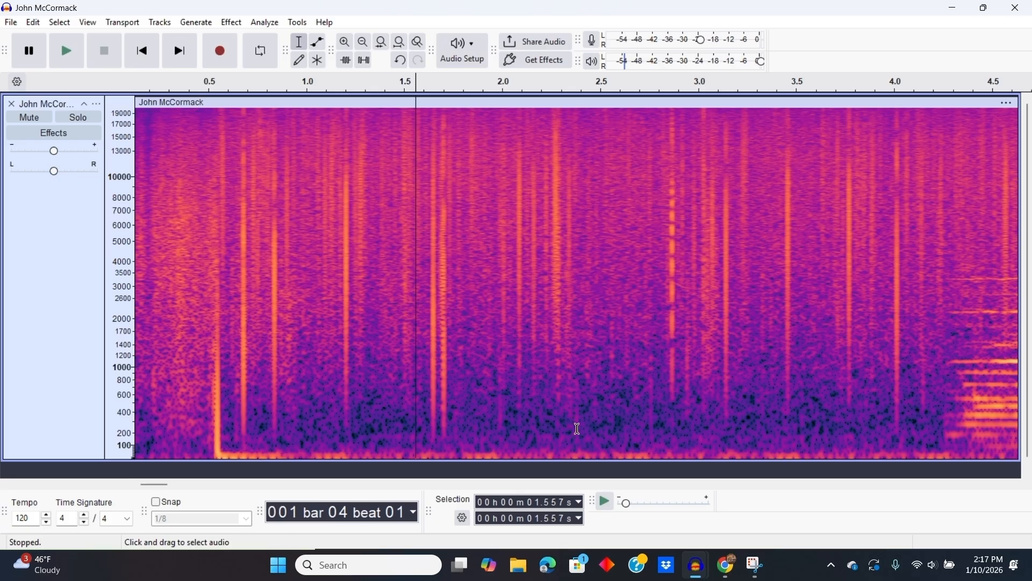
{"action": "key", "text": "ctrl+z"}
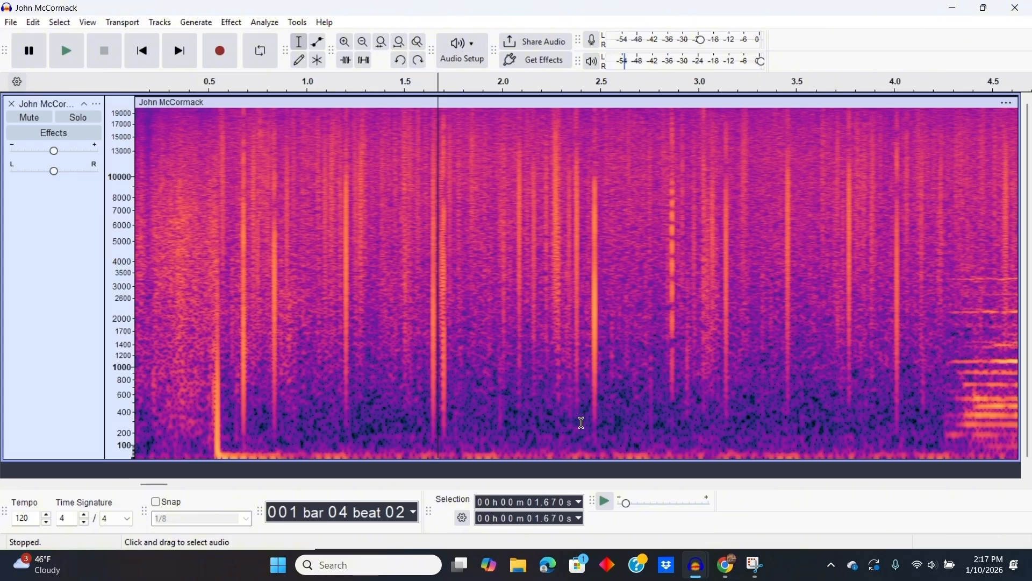
{"action": "left_click", "coordinate": [346, 42]}
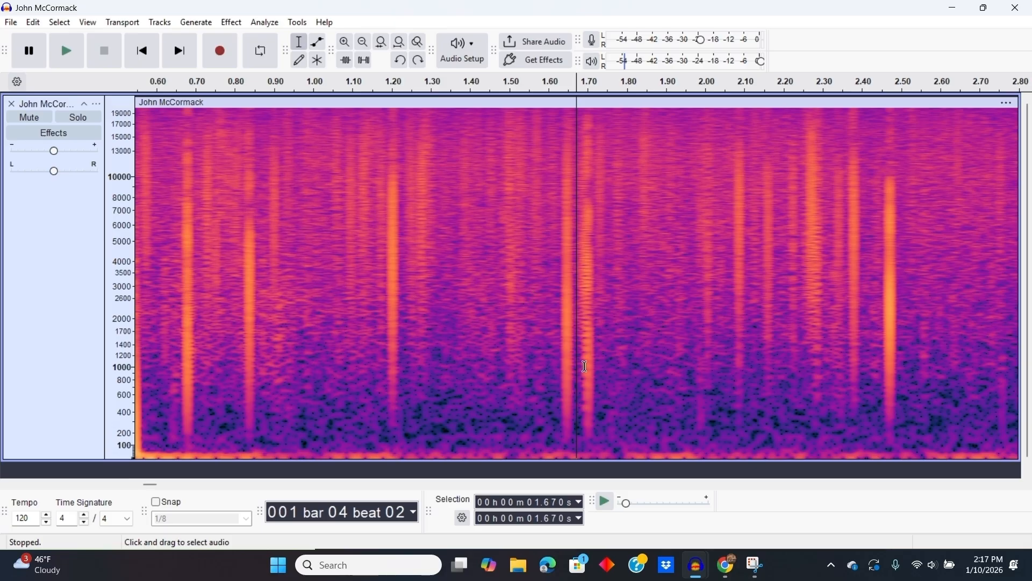
{"action": "key", "text": "ctrl+y"}
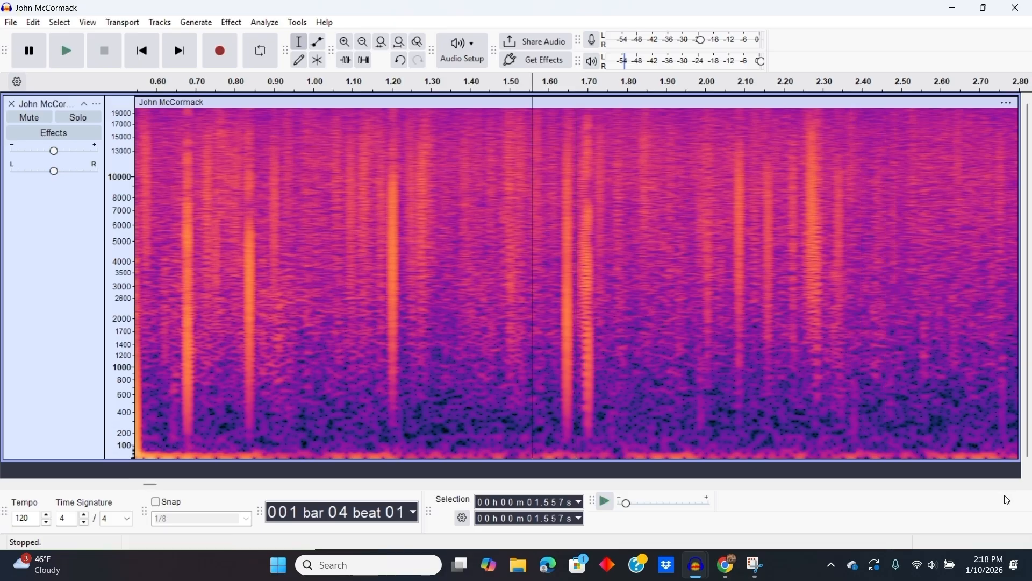
{"action": "left_click", "coordinate": [1015, 486]}
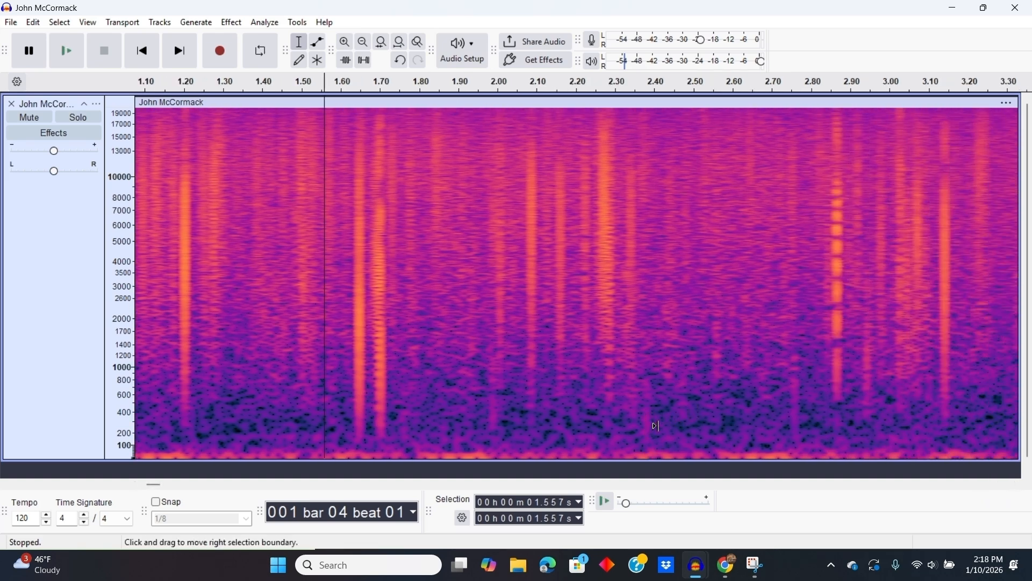
{"action": "key", "text": "ctrl+z"}
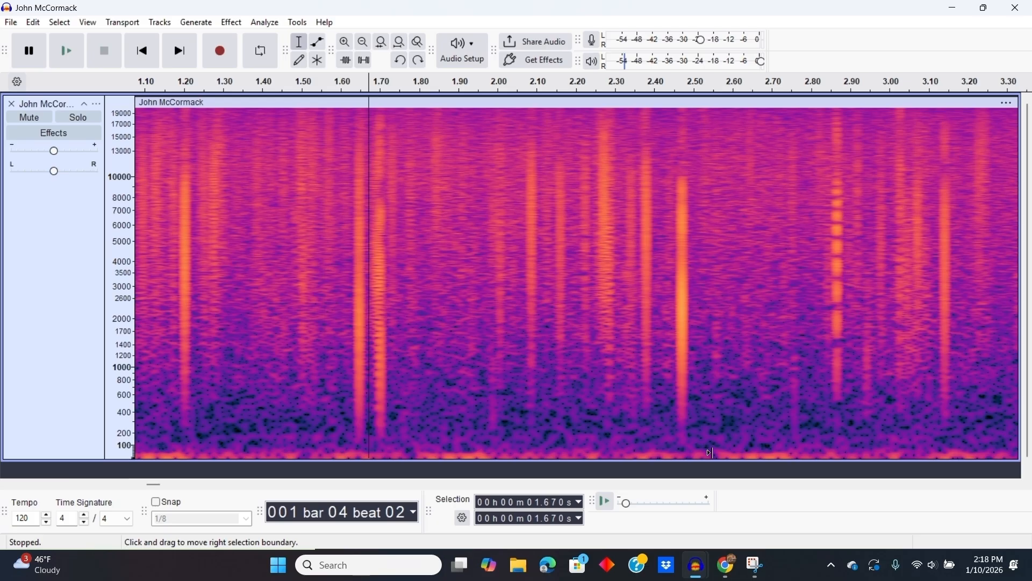
{"action": "key", "text": "ctrl+y"}
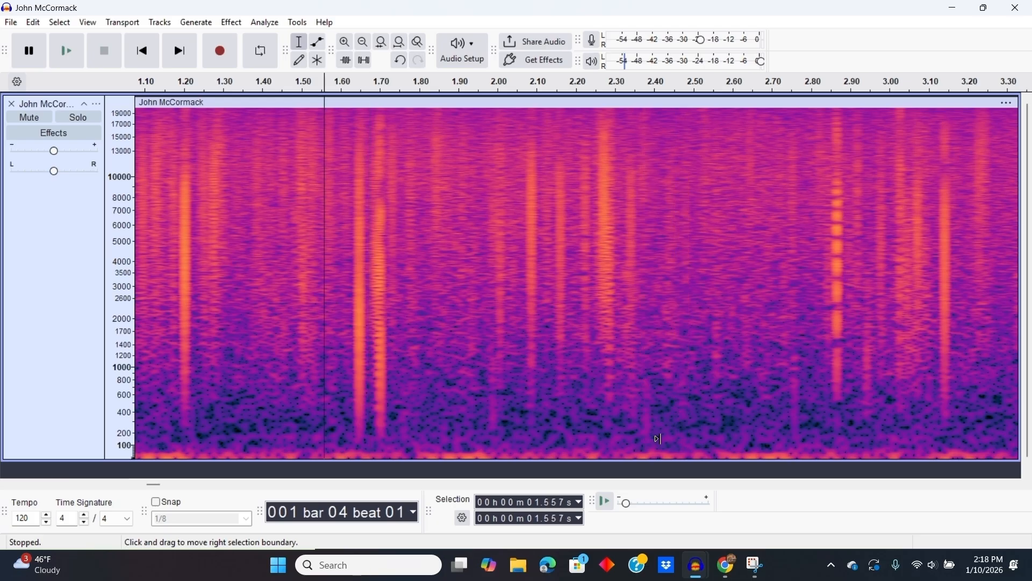
Undo the Draw tool edits and the Bass and Treble boost, and place the cursor at about 2.127 s
{"action": "key", "text": "ctrl+z"}
{"action": "key", "text": "ctrl+a"}
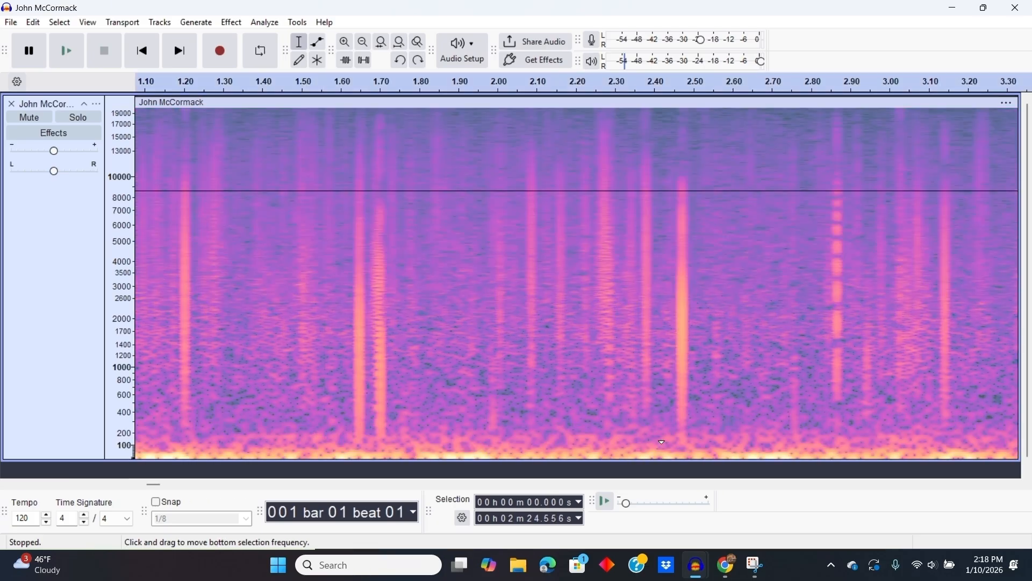
{"action": "left_click", "coordinate": [364, 43]}
{"action": "left_click", "coordinate": [363, 43]}
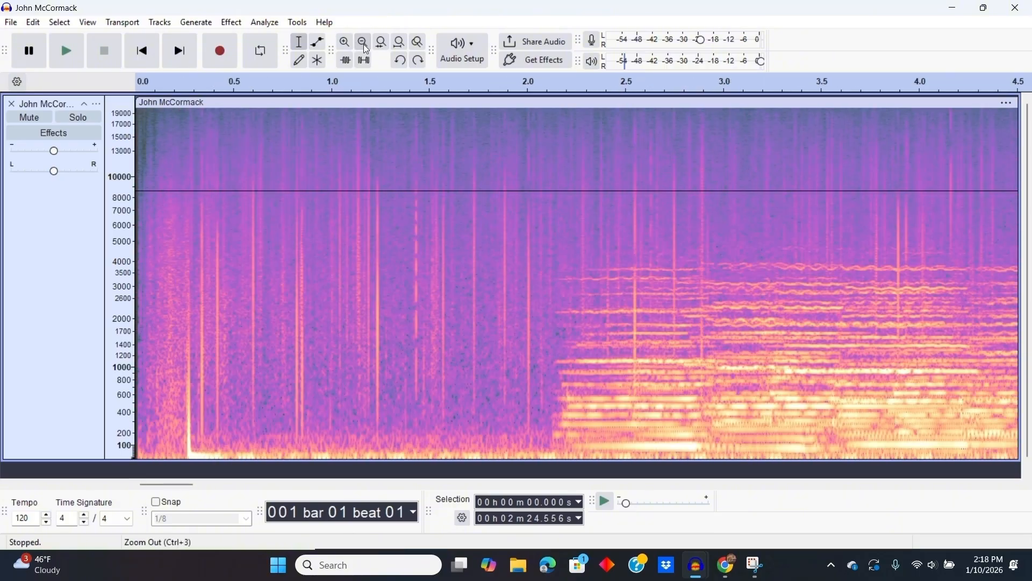
{"action": "left_click", "coordinate": [344, 253]}
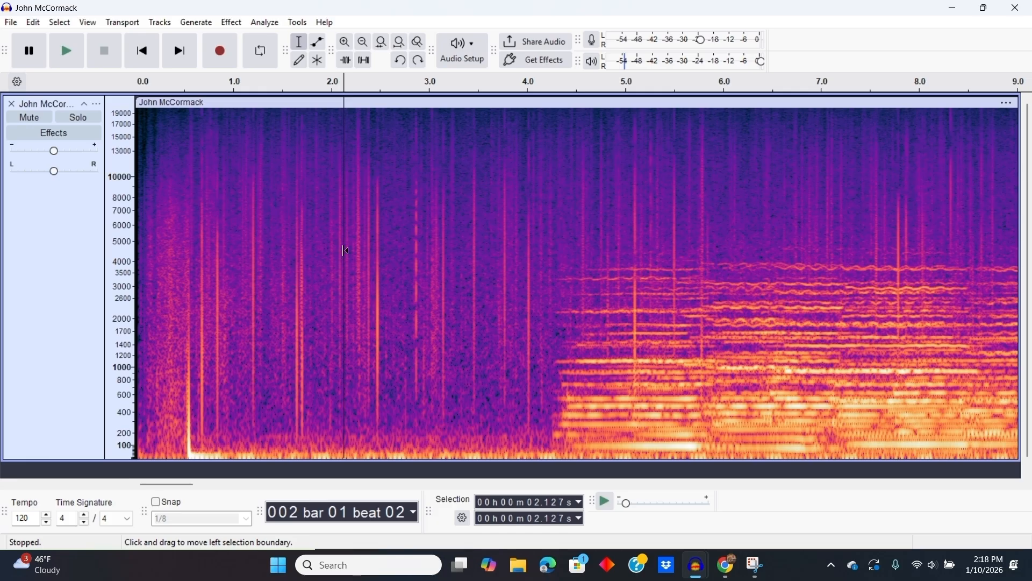
Switch the track to the waveform view and show its full length
{"action": "left_click", "coordinate": [97, 103]}
{"action": "left_click", "coordinate": [153, 220]}
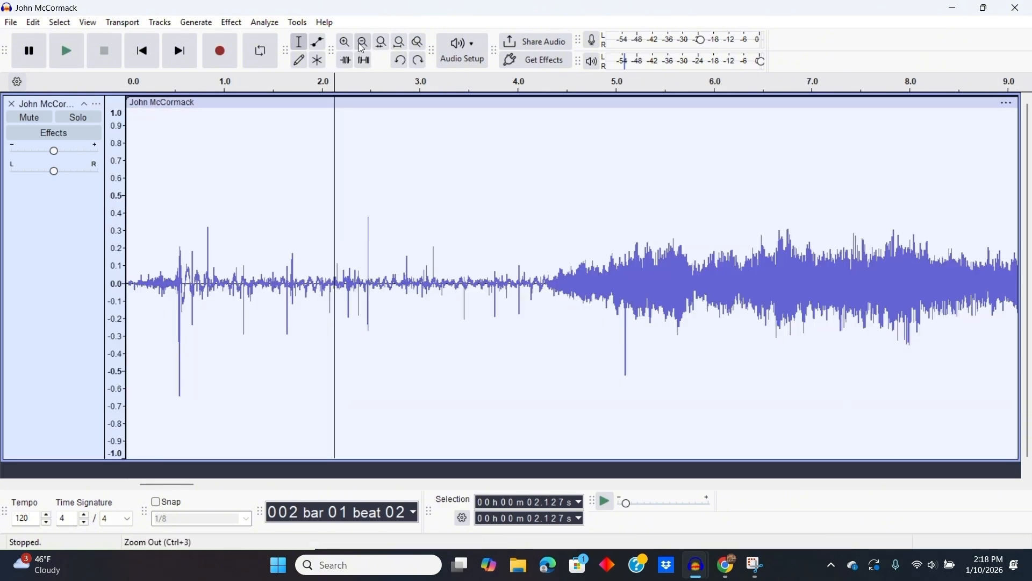
{"action": "left_click", "coordinate": [362, 47]}
{"action": "left_click", "coordinate": [362, 47]}
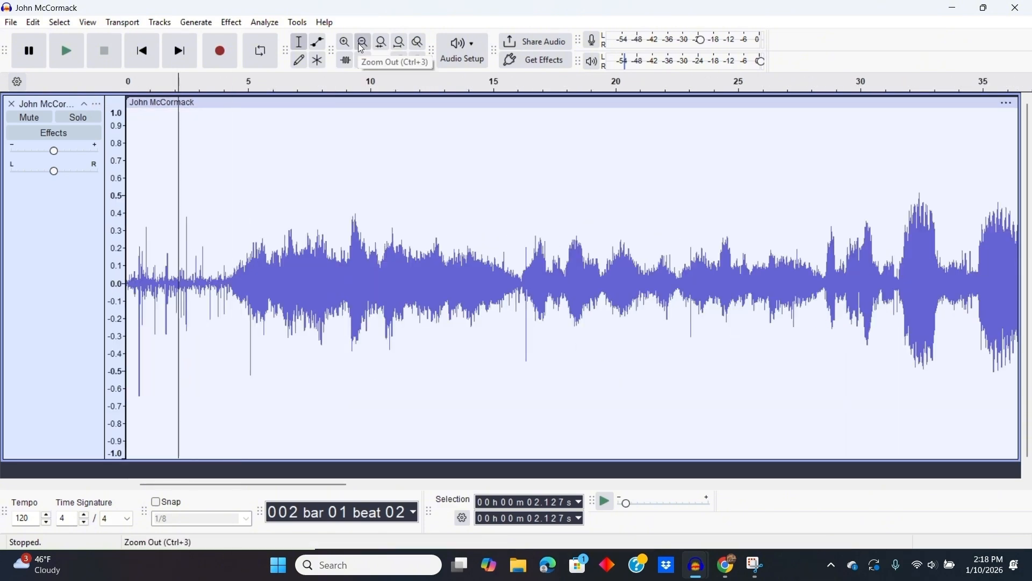
{"action": "left_click", "coordinate": [361, 48]}
{"action": "left_click", "coordinate": [360, 45]}
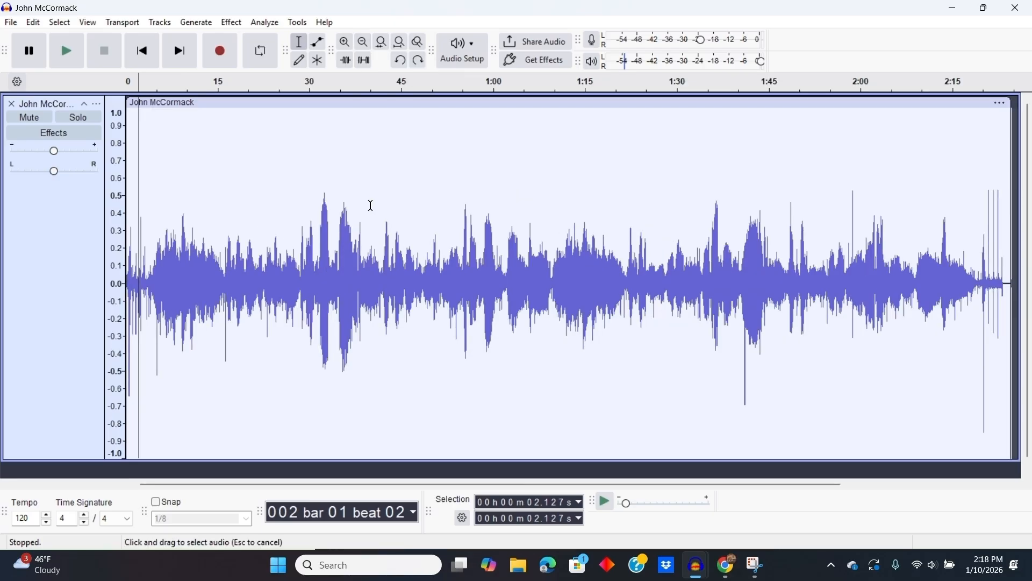
Try amplifying the entire track by 5 dB with clipping allowed, and undo the amplification
{"action": "key", "text": "ctrl+a"}
{"action": "left_click", "coordinate": [231, 22]}
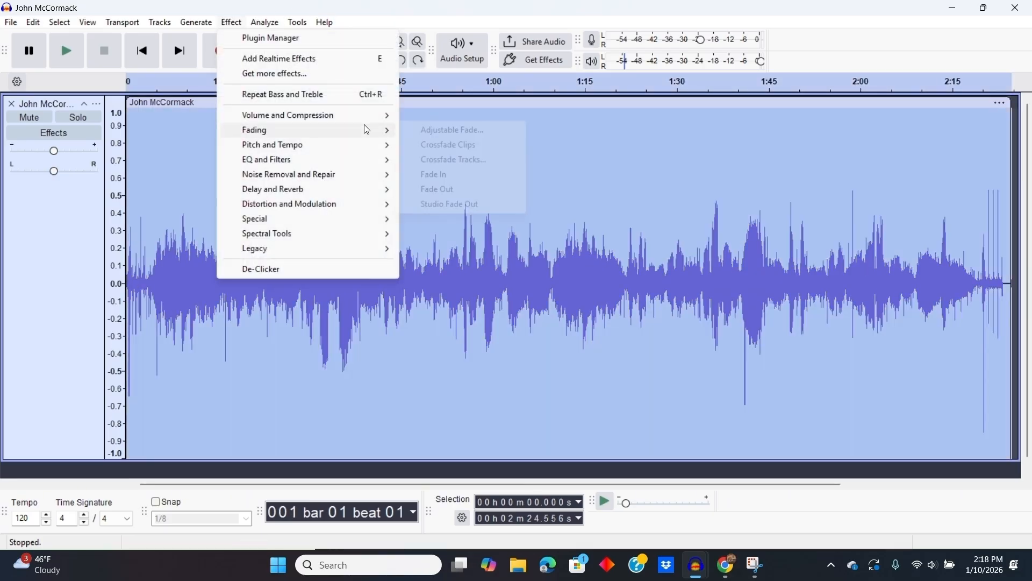
{"action": "left_click", "coordinate": [425, 116]}
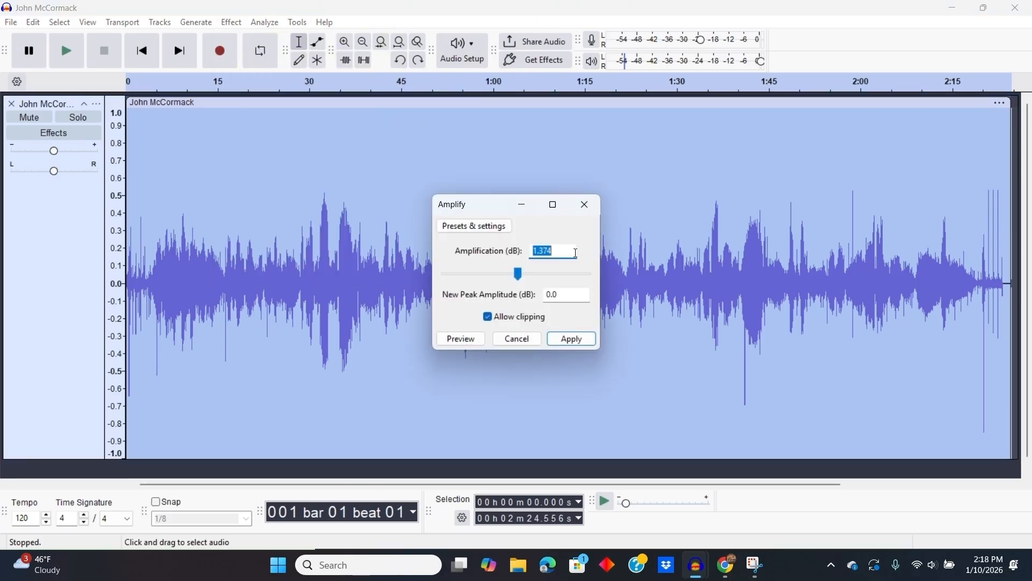
{"action": "type", "text": "5"}
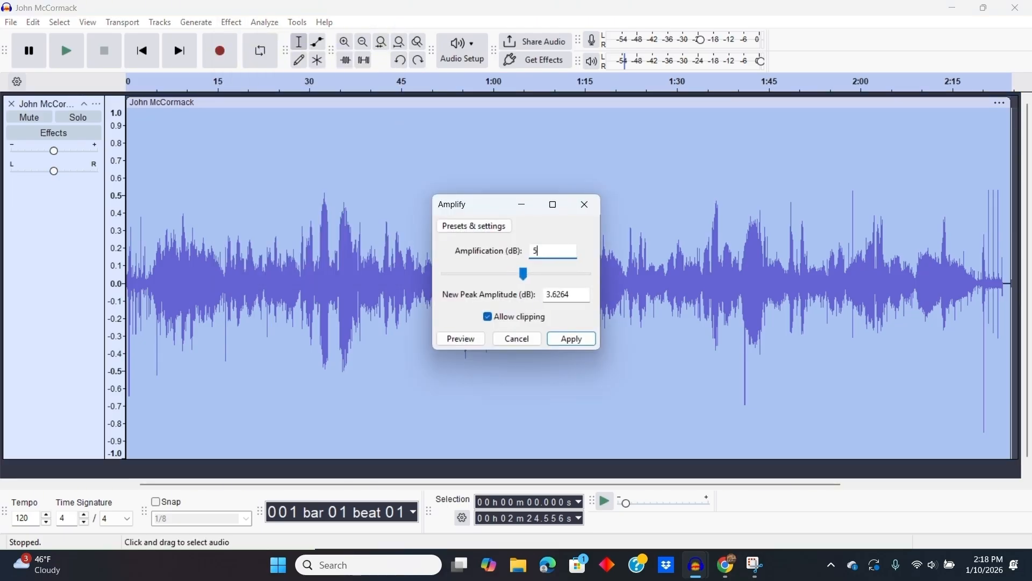
{"action": "left_click", "coordinate": [572, 341]}
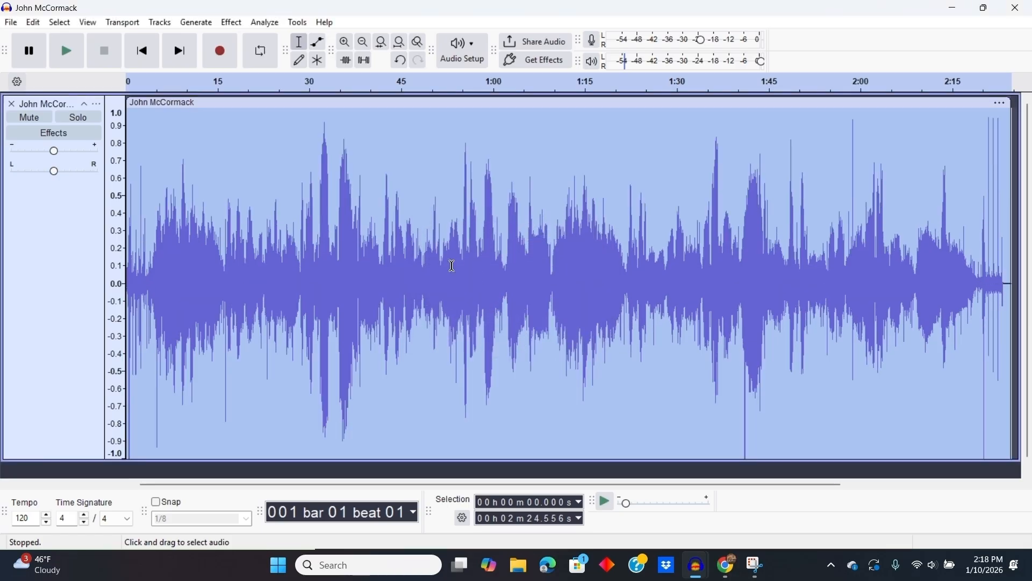
{"action": "key", "text": "ctrl+z"}
Show the spectrogram from about 1.4 to 5.8 s and place the cursor between clicks at about 3.564 s
{"action": "left_click", "coordinate": [97, 105]}
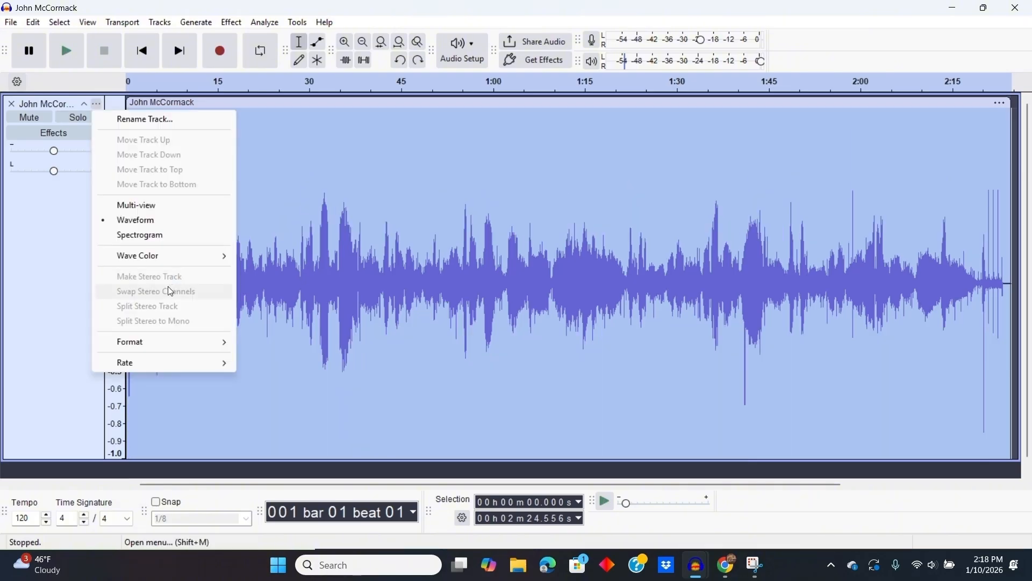
{"action": "left_click", "coordinate": [134, 236]}
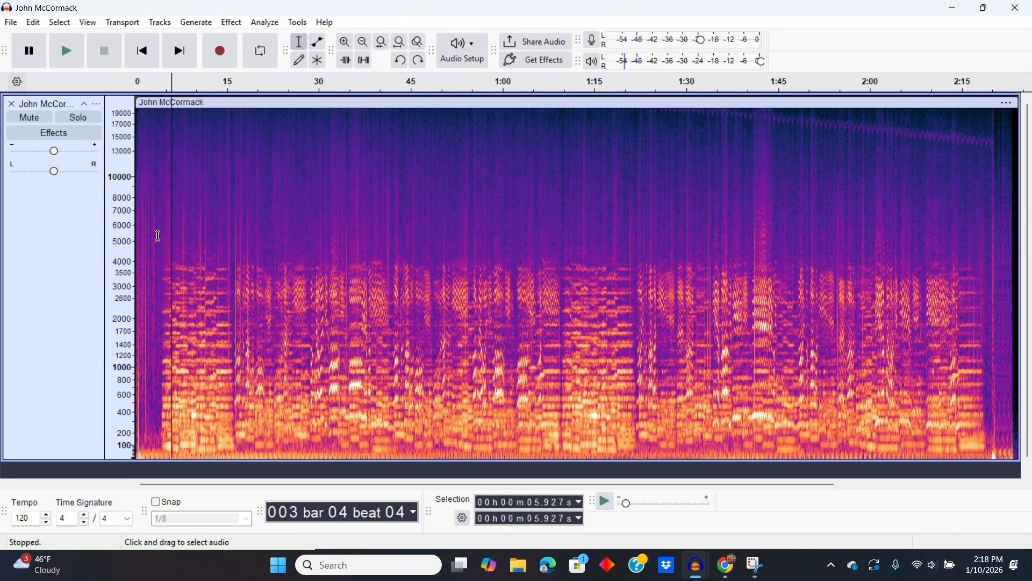
{"action": "left_click", "coordinate": [158, 245]}
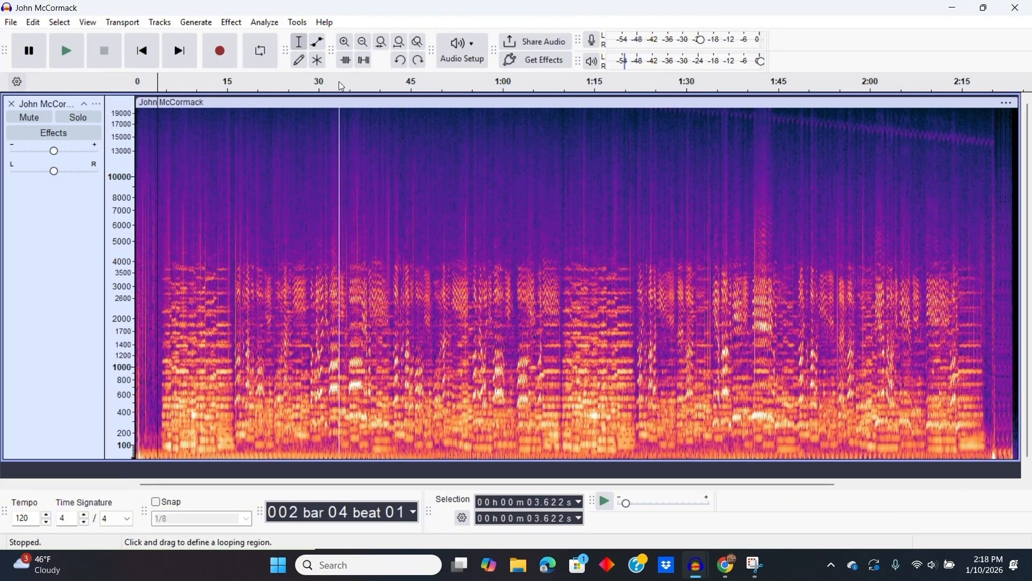
{"action": "left_click", "coordinate": [346, 47]}
{"action": "left_click", "coordinate": [346, 47]}
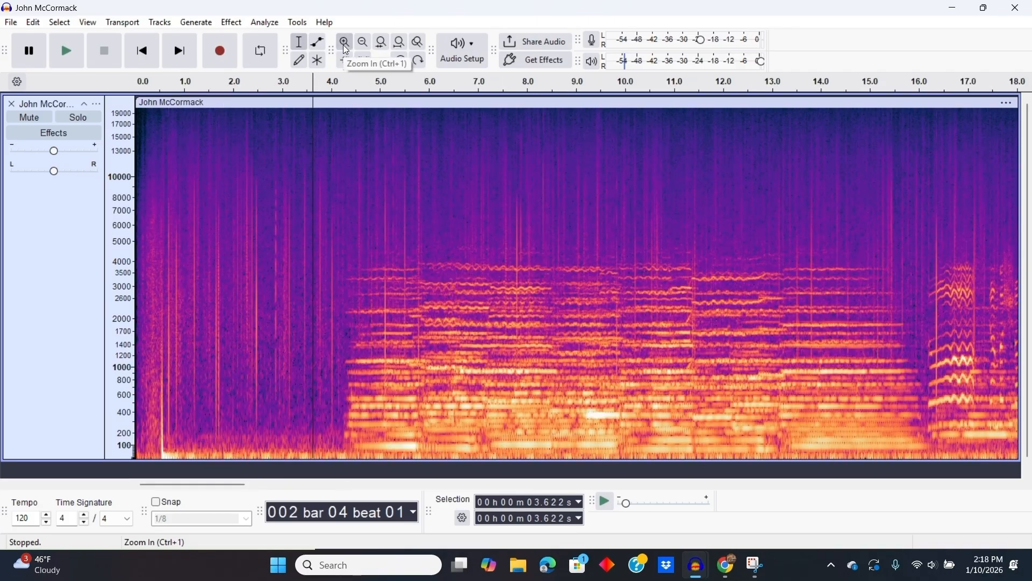
{"action": "left_click", "coordinate": [346, 48]}
{"action": "left_click", "coordinate": [346, 47]}
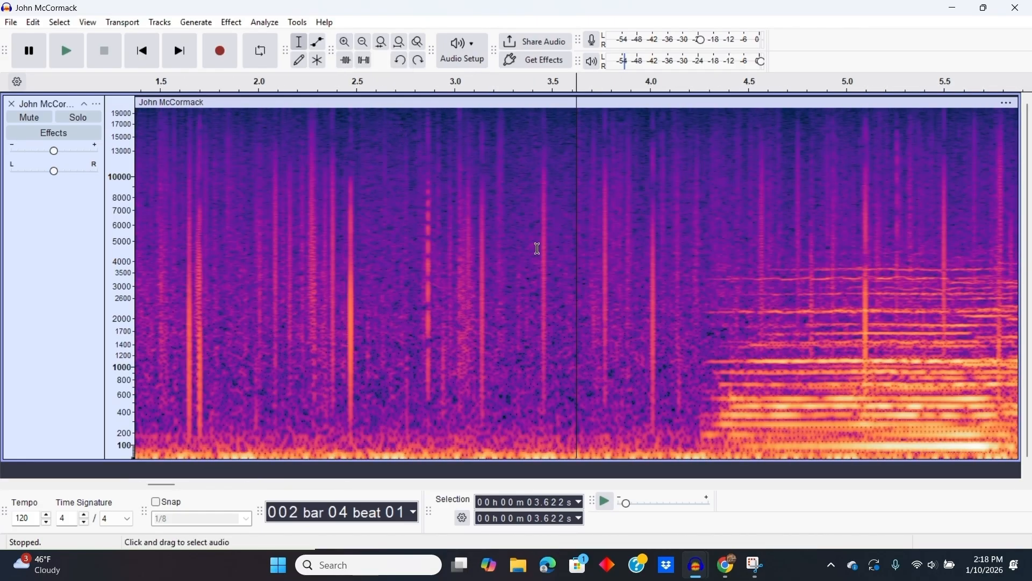
{"action": "left_click", "coordinate": [566, 248]}
Switch the track to the waveform view and magnify it to individual samples around 3.564 s
{"action": "left_click", "coordinate": [97, 103]}
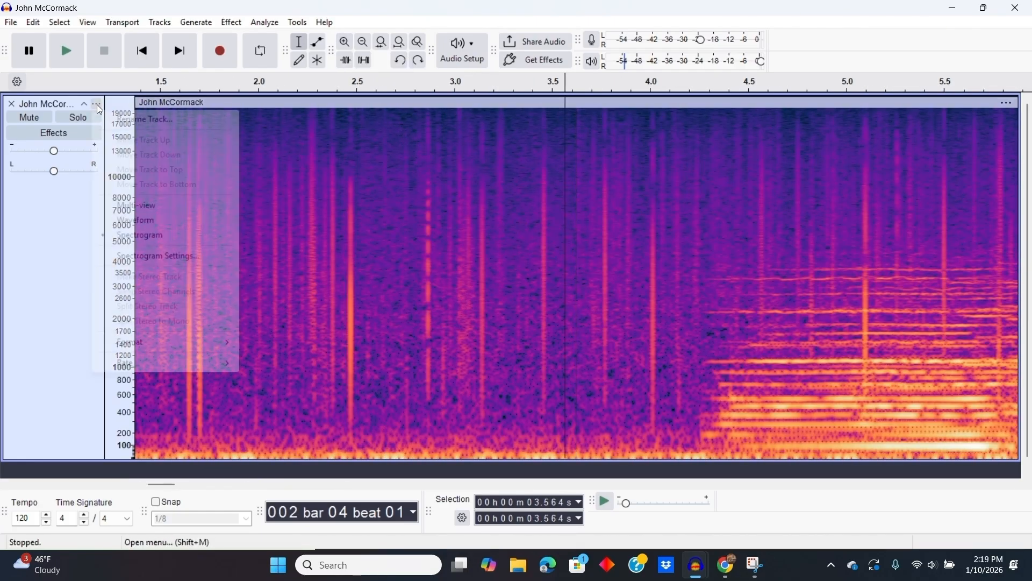
{"action": "left_click", "coordinate": [160, 217]}
{"action": "left_click", "coordinate": [347, 47]}
{"action": "left_click", "coordinate": [346, 48]}
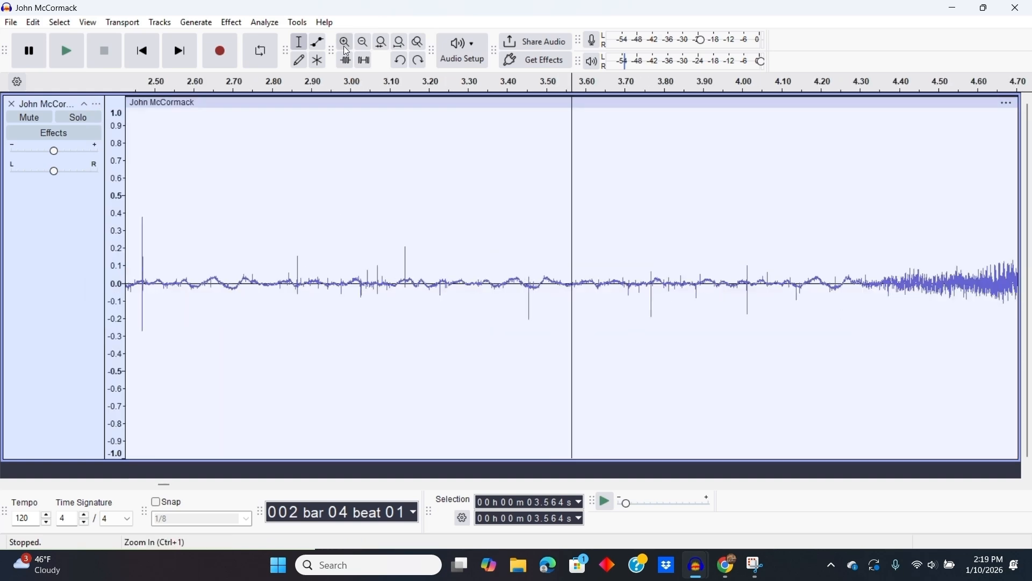
{"action": "left_click", "coordinate": [347, 47]}
{"action": "left_click", "coordinate": [347, 48]}
{"action": "left_click", "coordinate": [347, 47]}
{"action": "left_click", "coordinate": [347, 48]}
{"action": "left_click", "coordinate": [347, 50]}
{"action": "left_click", "coordinate": [346, 49]}
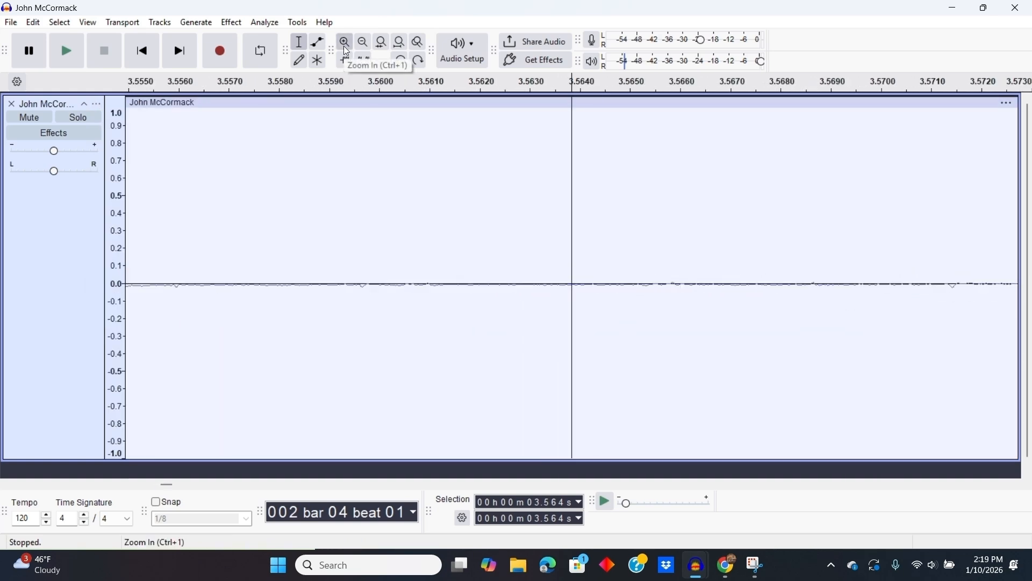
{"action": "left_click", "coordinate": [347, 51]}
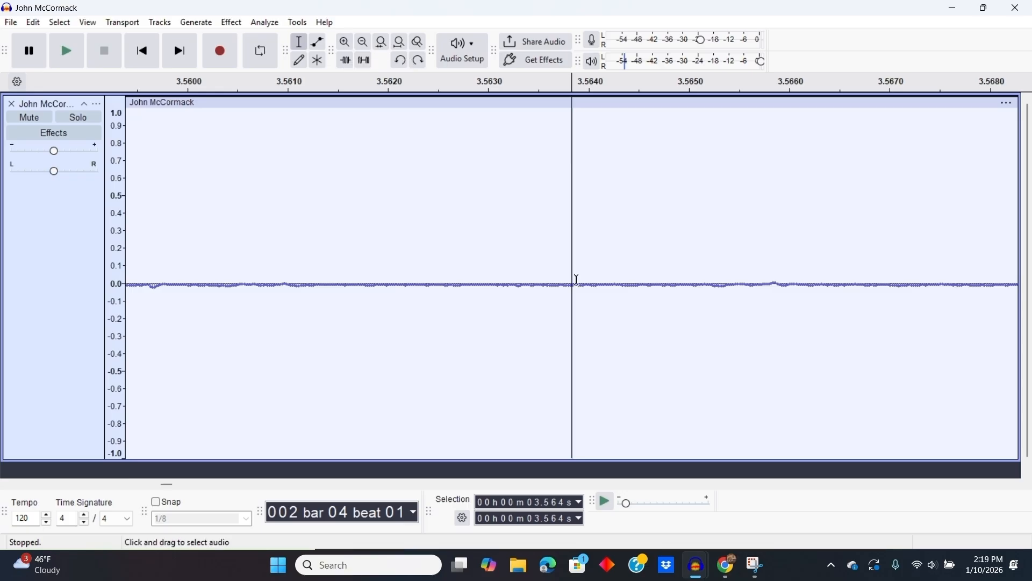
Repeat the 5 dB amplification on the entire track and place the cursor at about 3.562 s
{"action": "key", "text": "ctrl+a"}
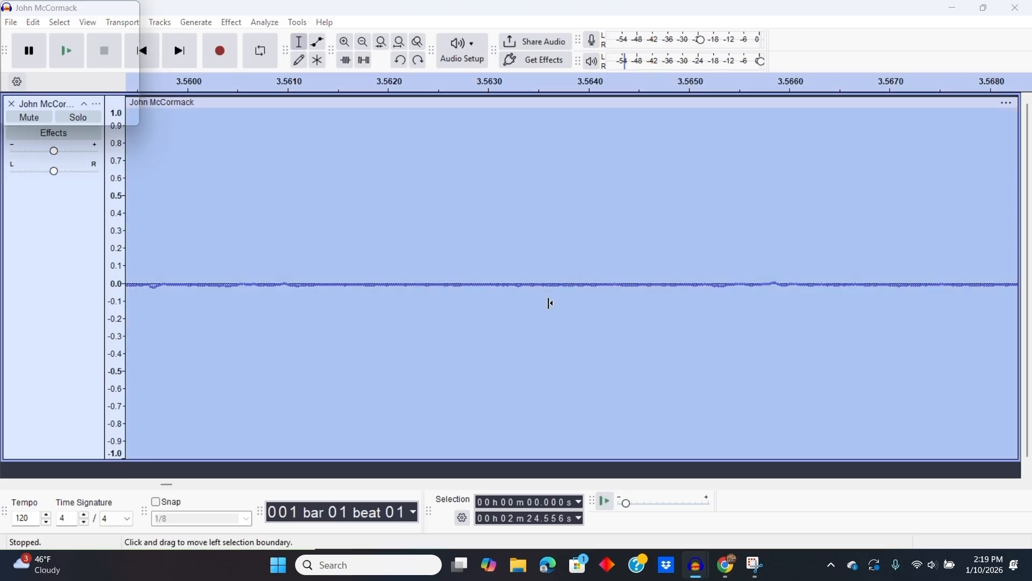
{"action": "left_click", "coordinate": [484, 305]}
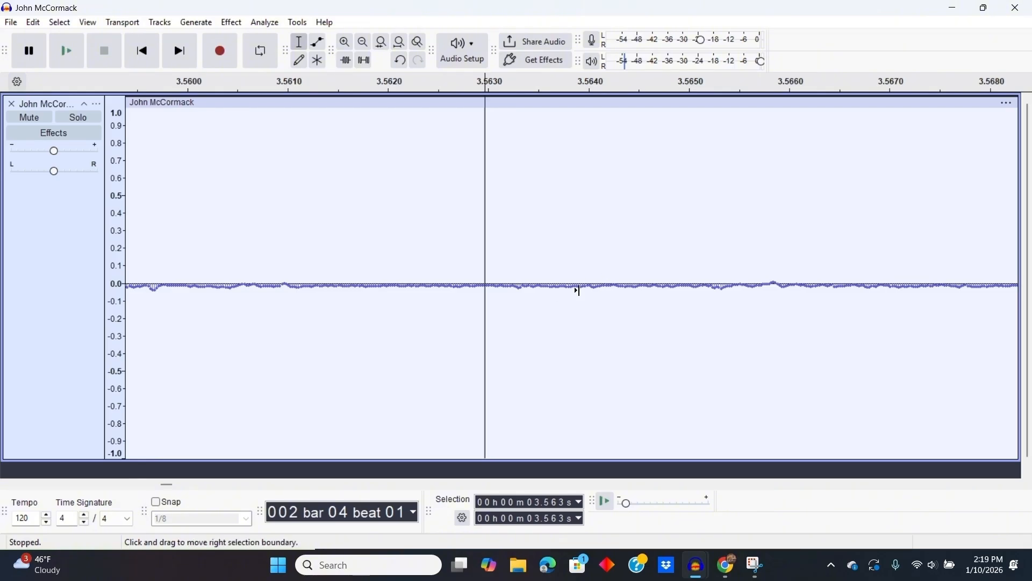
{"action": "key", "text": "ctrl+a"}
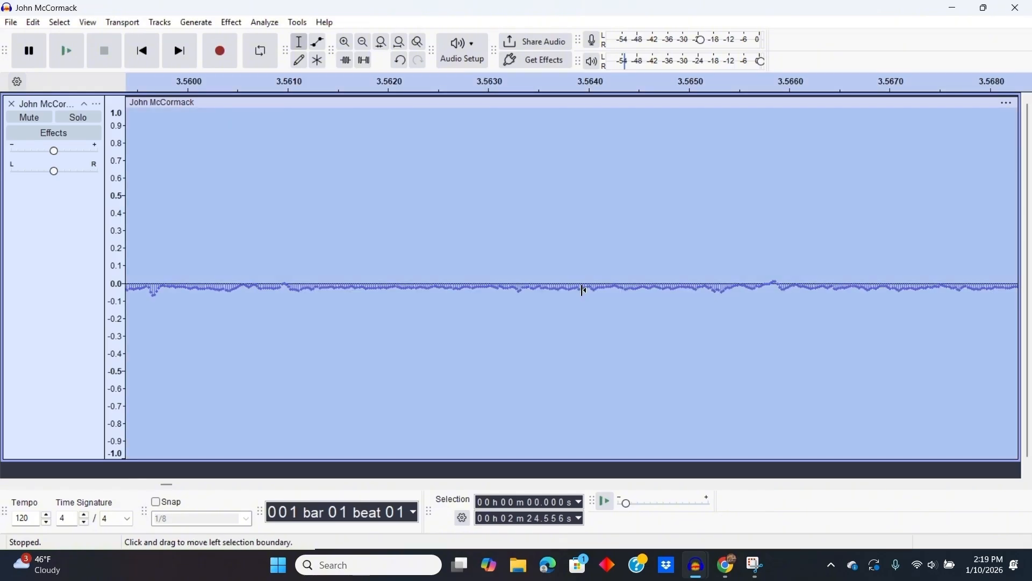
{"action": "left_click", "coordinate": [434, 261]}
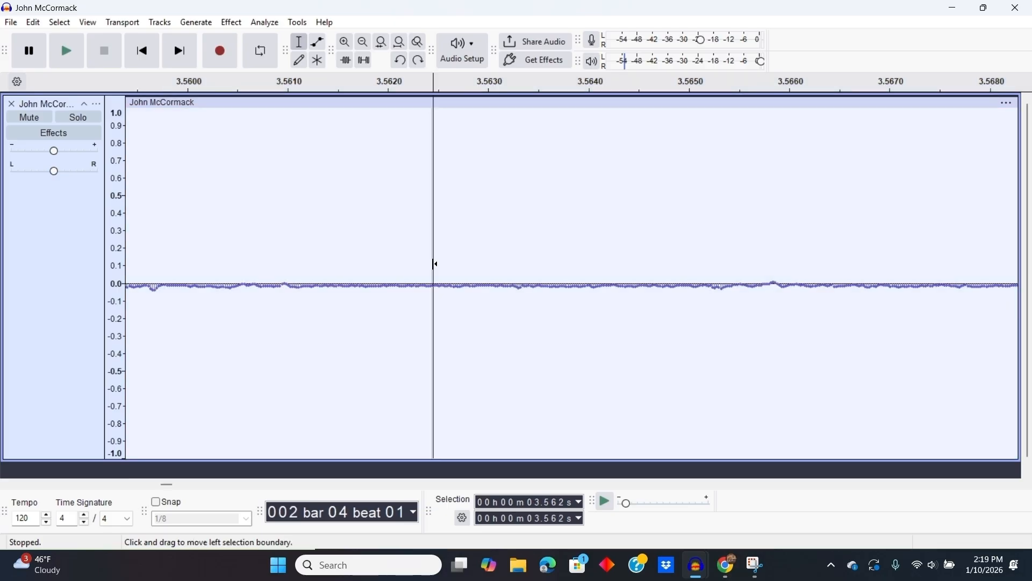
Examine the clicks around 3.562 s at progressively wider scales, out to the whole track
{"action": "left_click", "coordinate": [363, 43]}
{"action": "left_click", "coordinate": [364, 43]}
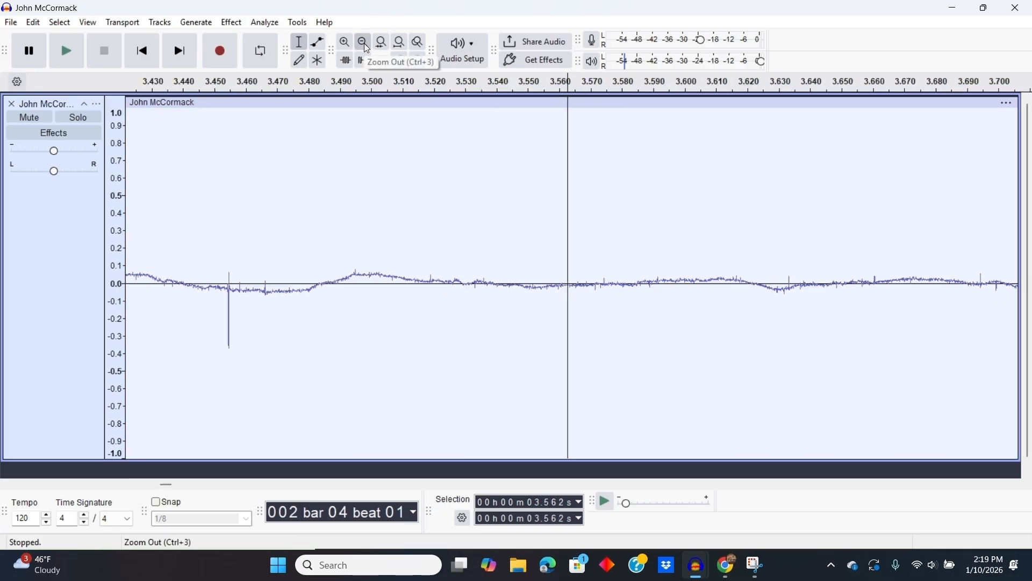
{"action": "left_click", "coordinate": [364, 43]}
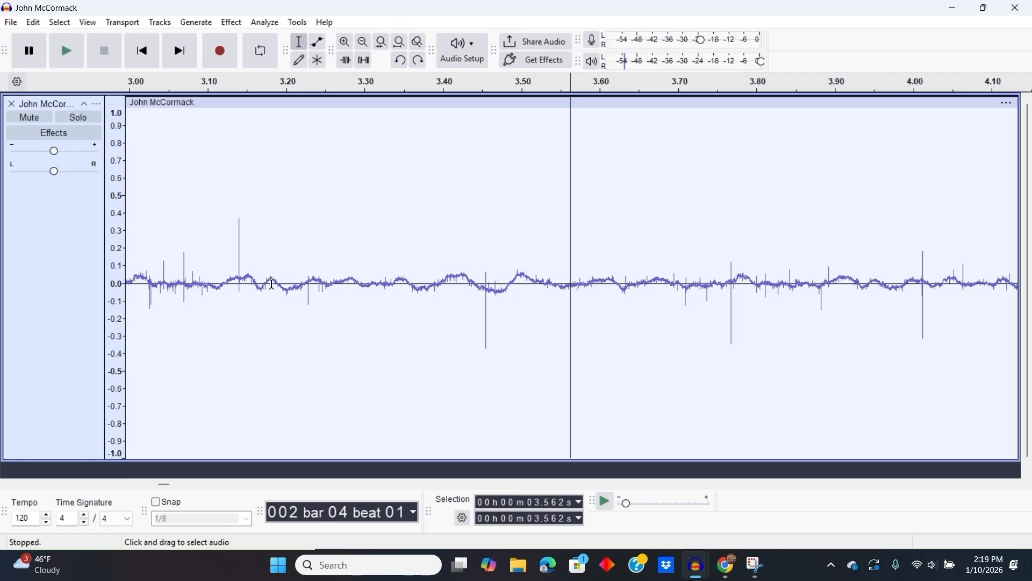
{"action": "left_click", "coordinate": [362, 45]}
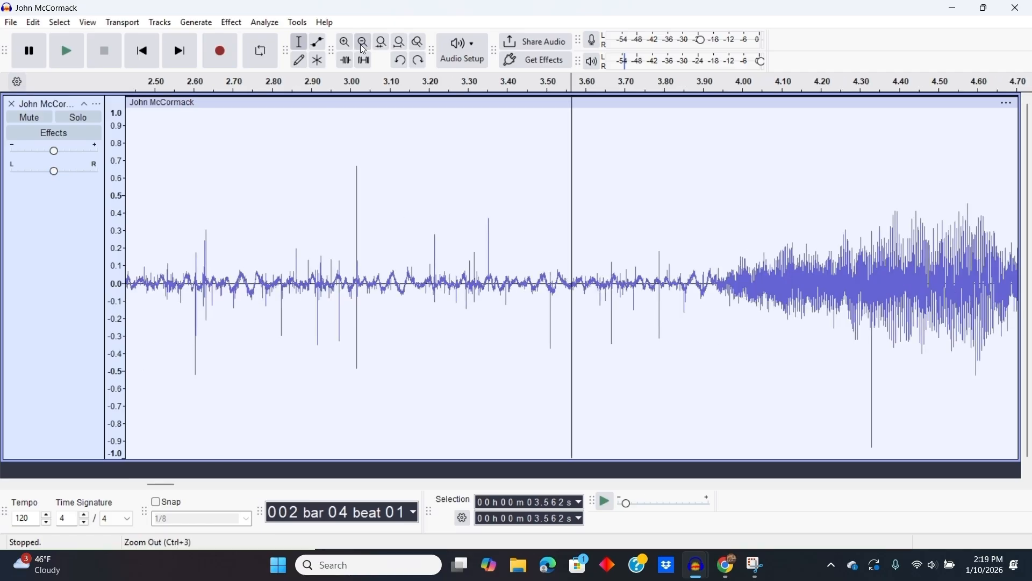
{"action": "left_click", "coordinate": [362, 45]}
{"action": "left_click", "coordinate": [363, 46]}
{"action": "left_click", "coordinate": [363, 45]}
{"action": "left_click", "coordinate": [363, 47]}
{"action": "left_click", "coordinate": [362, 46]}
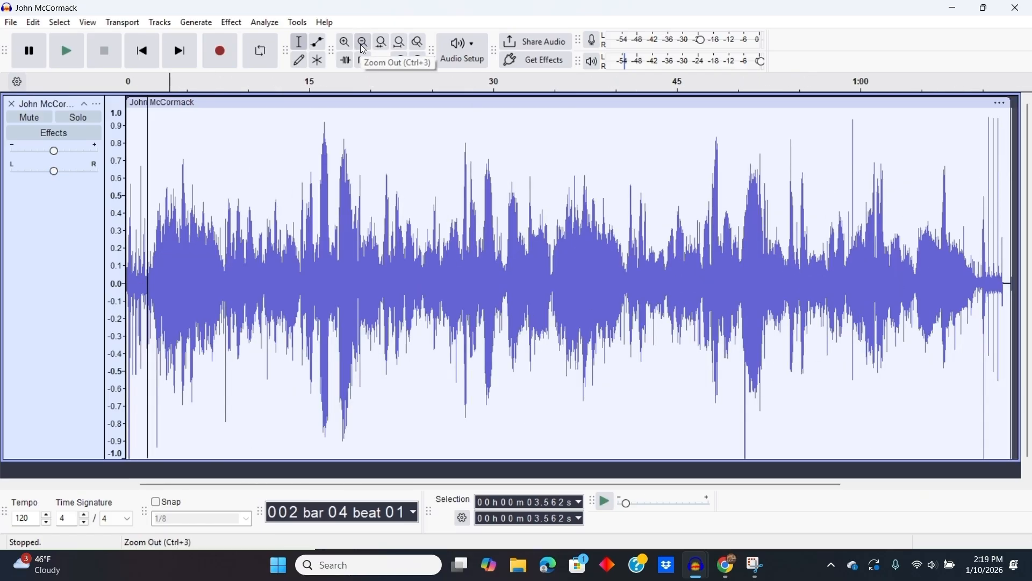
Redo the amplification on the entire track and undo it again
{"action": "double_click", "coordinate": [359, 239]}
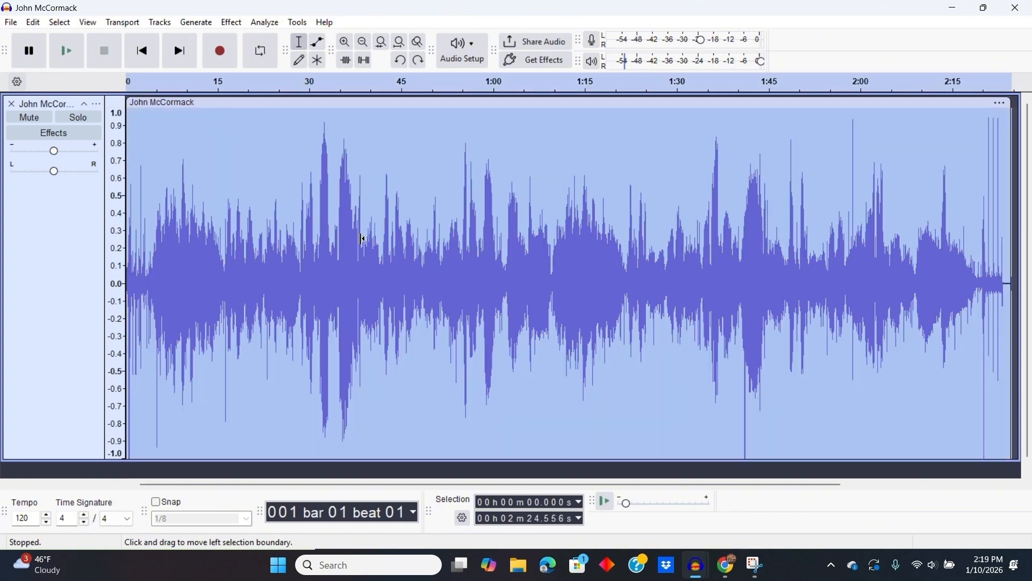
{"action": "key", "text": "ctrl+y"}
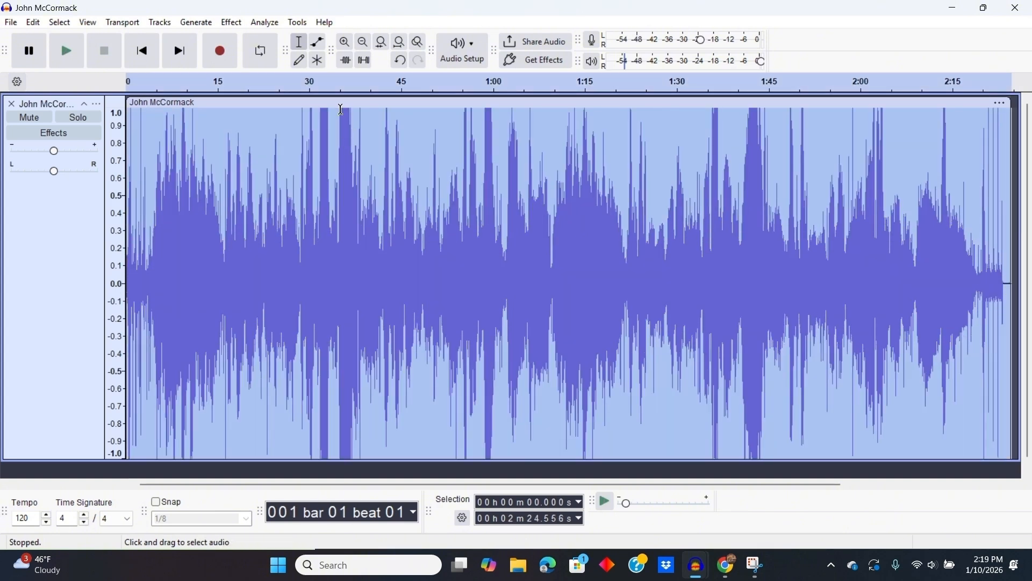
{"action": "key", "text": "ctrl+z"}
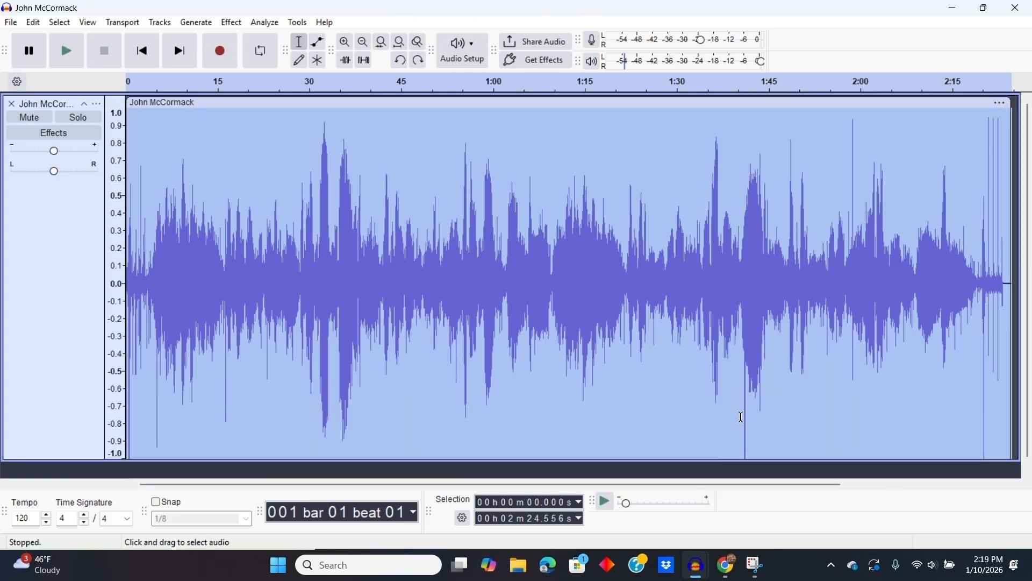
Show the spectrogram of the track's first 9 seconds, with the cursor at about 0.892 s
{"action": "left_click", "coordinate": [149, 262]}
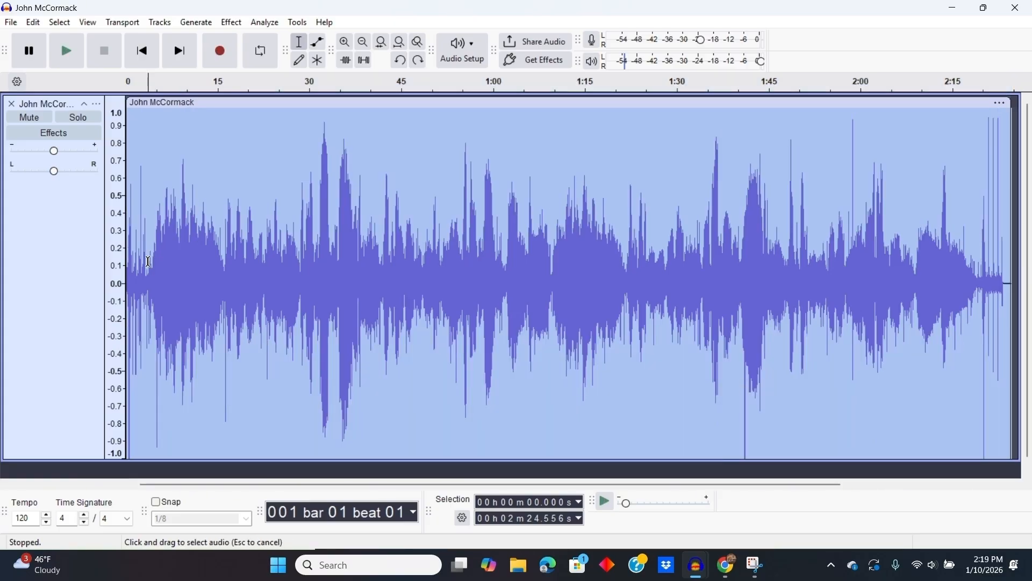
{"action": "left_click", "coordinate": [148, 262]}
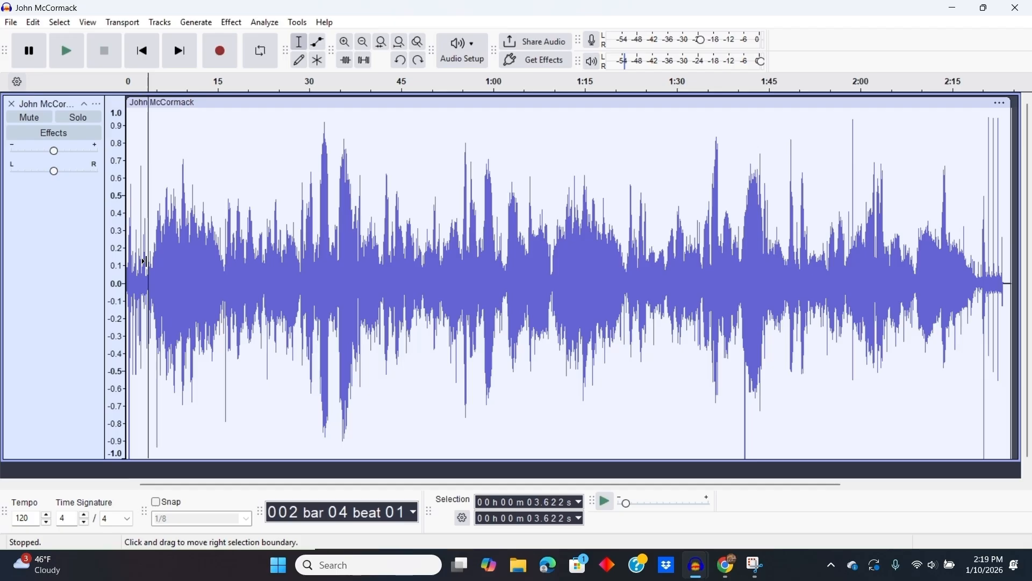
{"action": "left_click", "coordinate": [135, 247]}
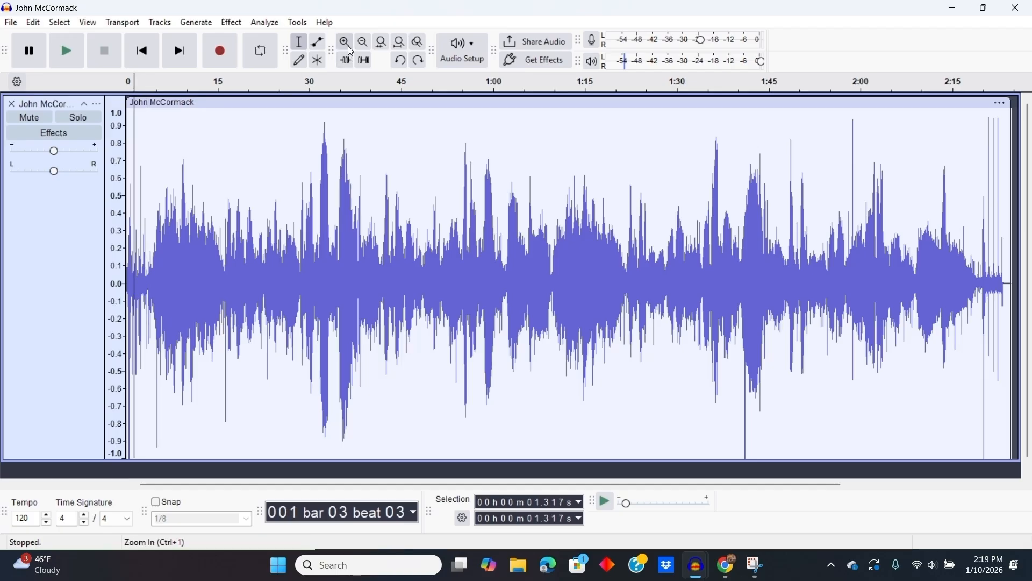
{"action": "left_click", "coordinate": [345, 41]}
{"action": "left_click", "coordinate": [346, 41]}
{"action": "left_click", "coordinate": [345, 41]}
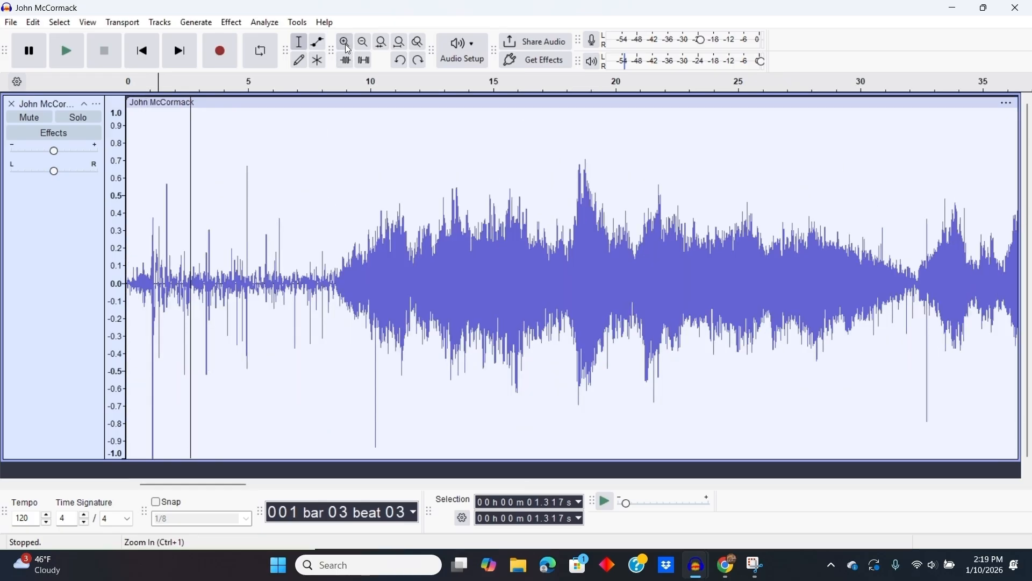
{"action": "left_click", "coordinate": [97, 103]}
{"action": "left_click", "coordinate": [144, 235]}
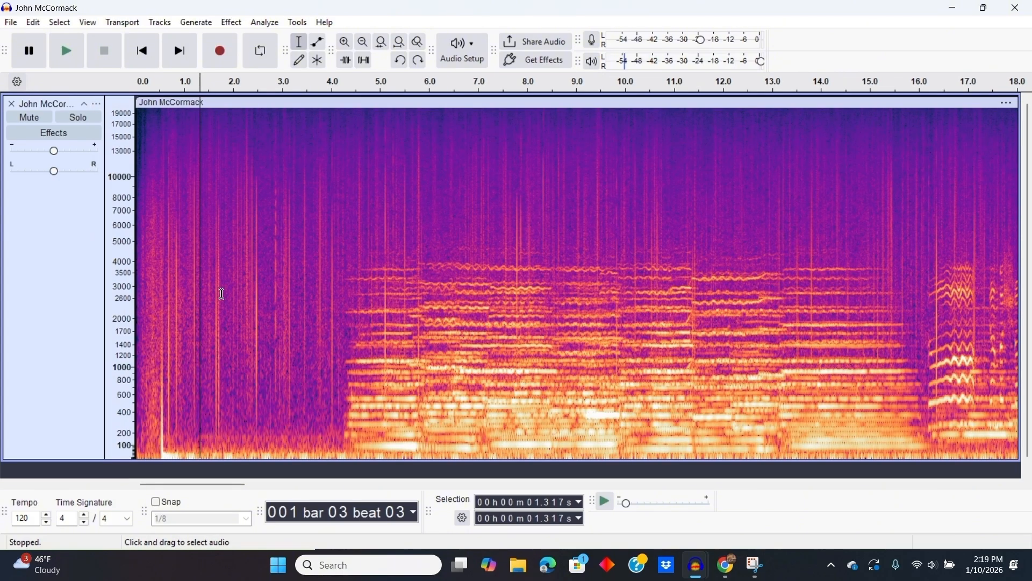
{"action": "left_click", "coordinate": [180, 289]}
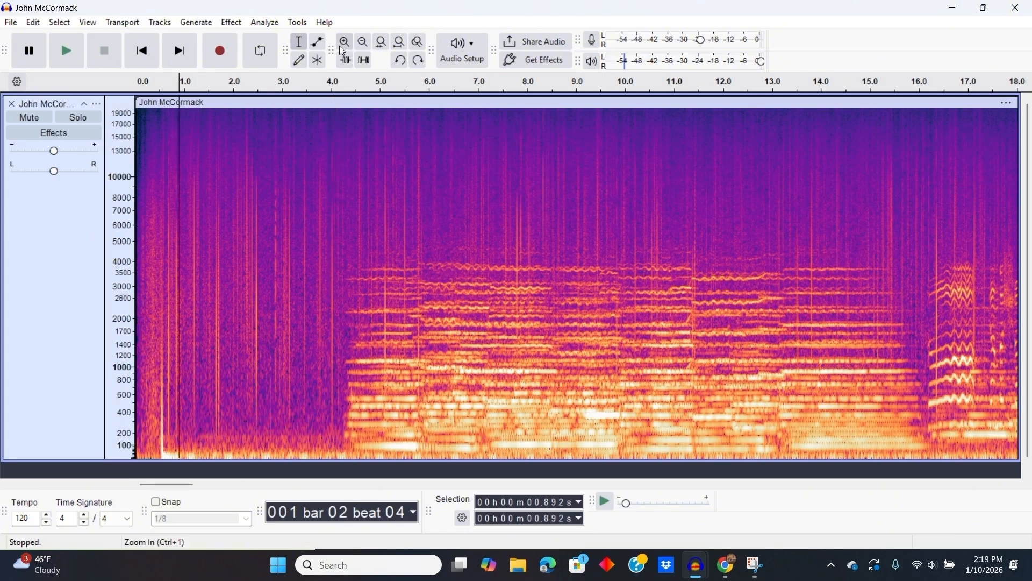
{"action": "left_click", "coordinate": [345, 42]}
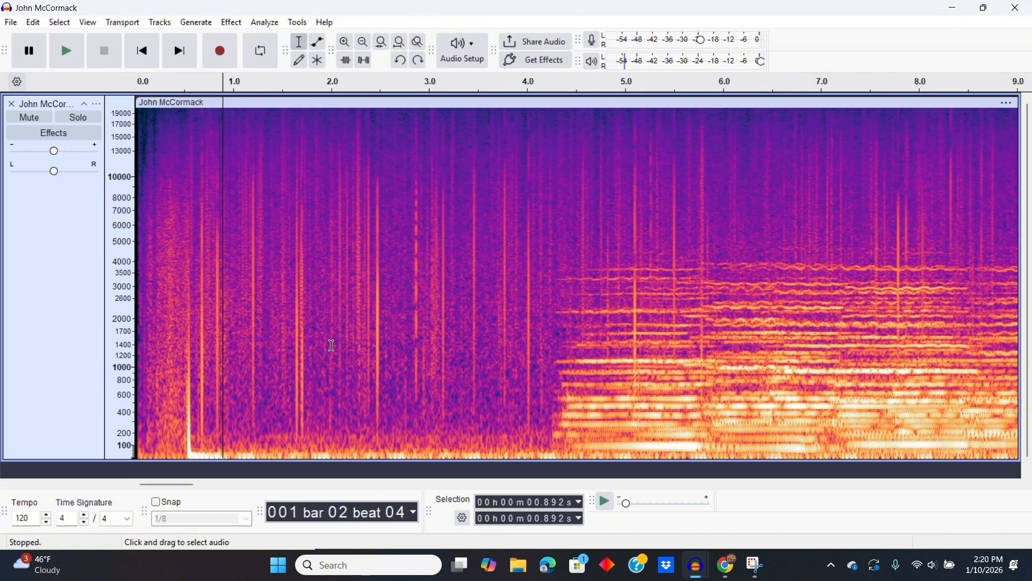
Switch the track back to the waveform view and magnify the click at about 0.678 s to individual samples
{"action": "left_click", "coordinate": [200, 348]}
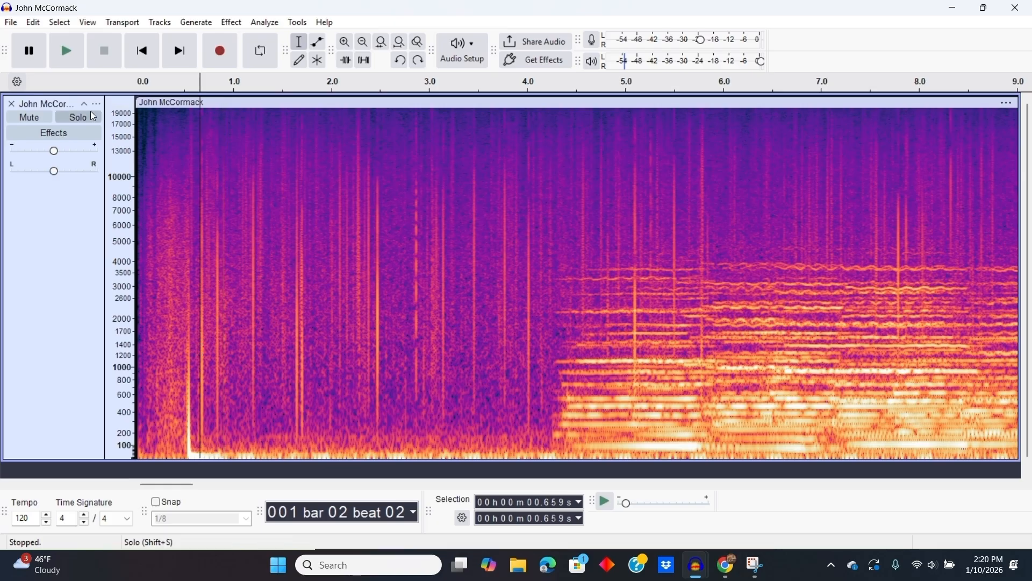
{"action": "left_click", "coordinate": [99, 109]}
{"action": "left_click", "coordinate": [139, 221]}
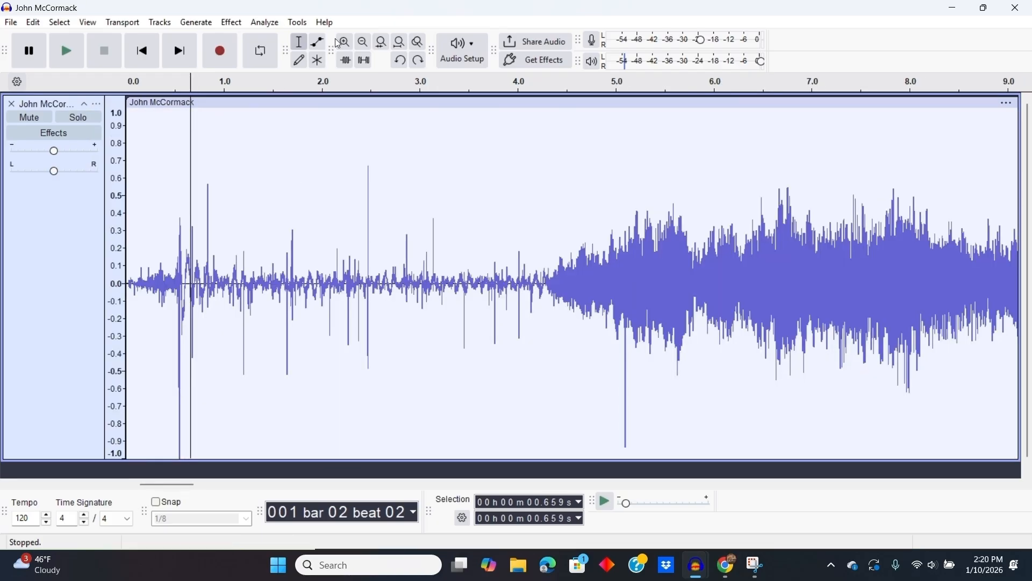
{"action": "left_click", "coordinate": [346, 42]}
{"action": "left_click", "coordinate": [346, 42]}
{"action": "left_click", "coordinate": [346, 42]}
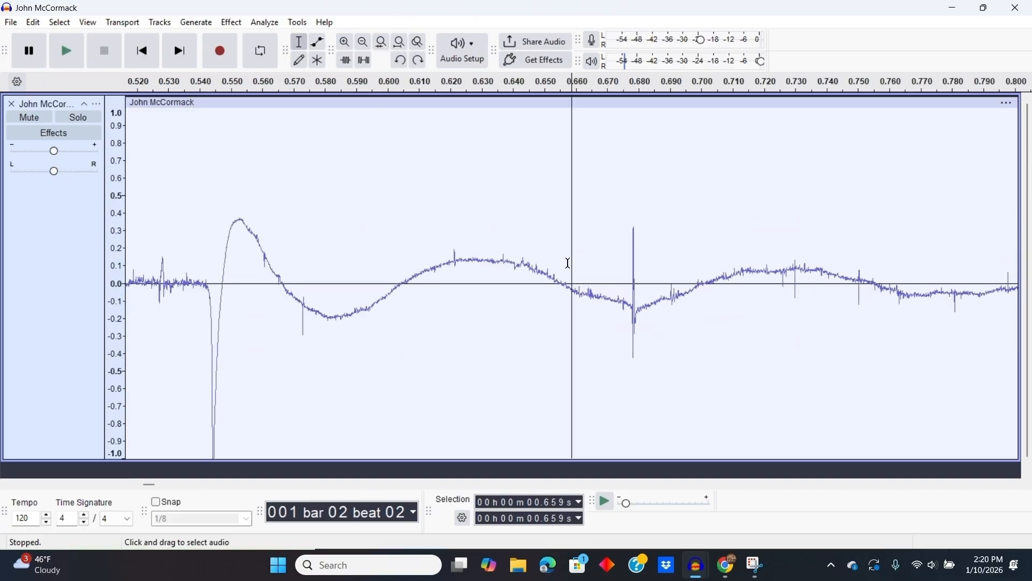
{"action": "left_click", "coordinate": [631, 299]}
{"action": "left_click", "coordinate": [345, 48]}
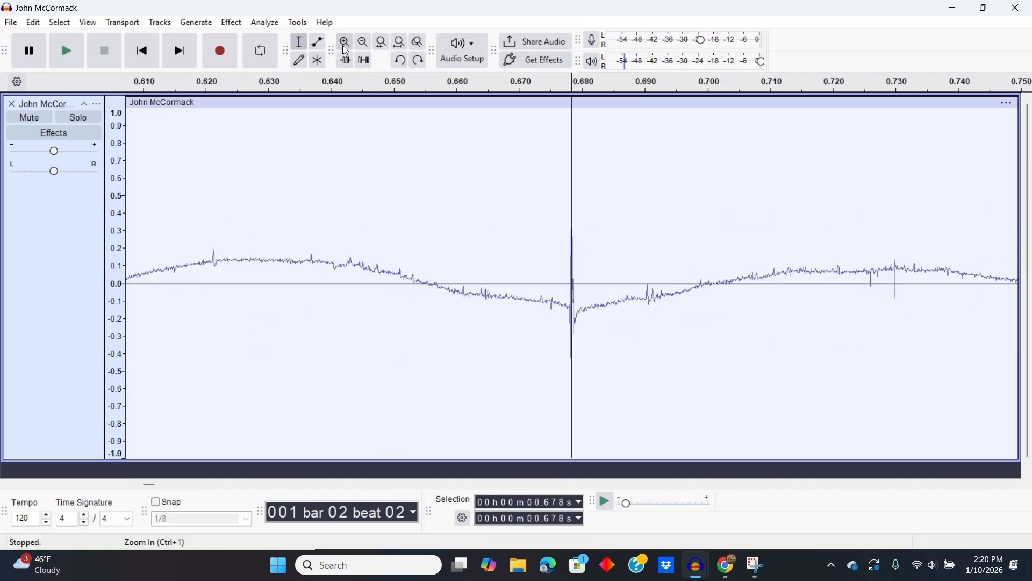
{"action": "left_click", "coordinate": [346, 48]}
{"action": "left_click", "coordinate": [345, 47]}
{"action": "left_click", "coordinate": [343, 46]}
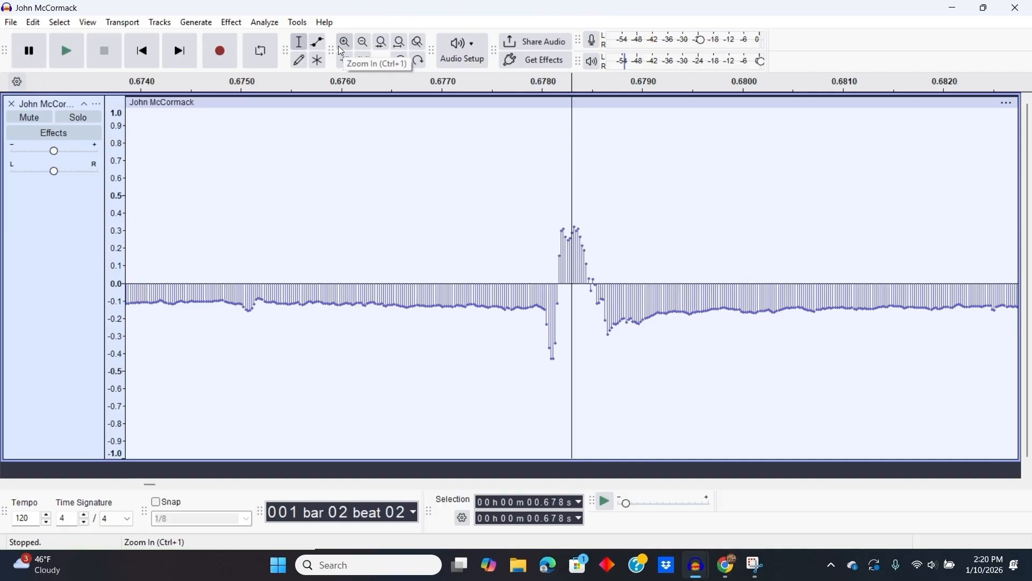
Redraw the samples of the large click at about 0.678 s and the small one at about 0.675 s with the Draw tool
{"action": "left_click", "coordinate": [299, 58]}
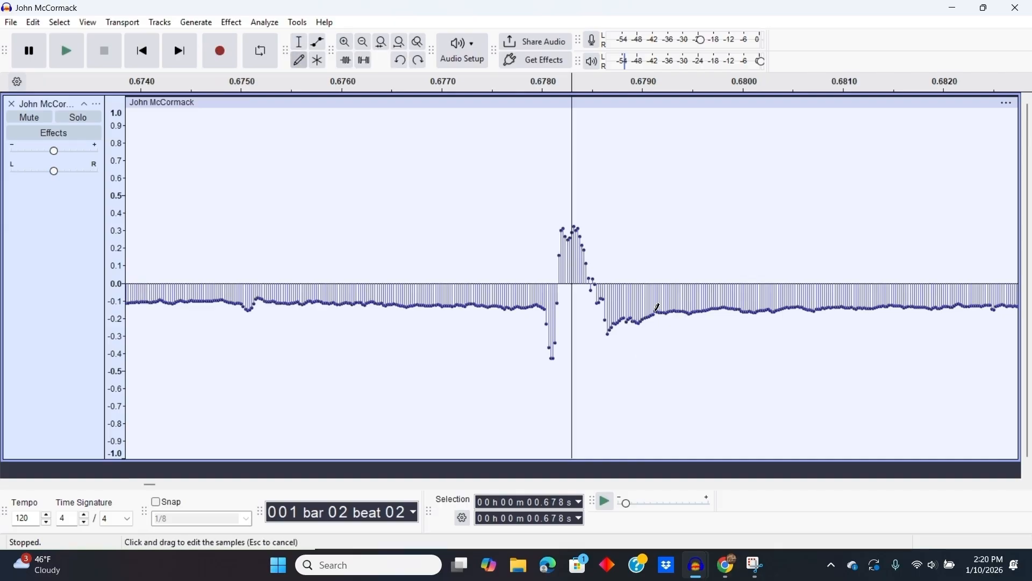
{"action": "left_click_drag", "start_coordinate": [657, 307], "coordinate": [544, 301]}
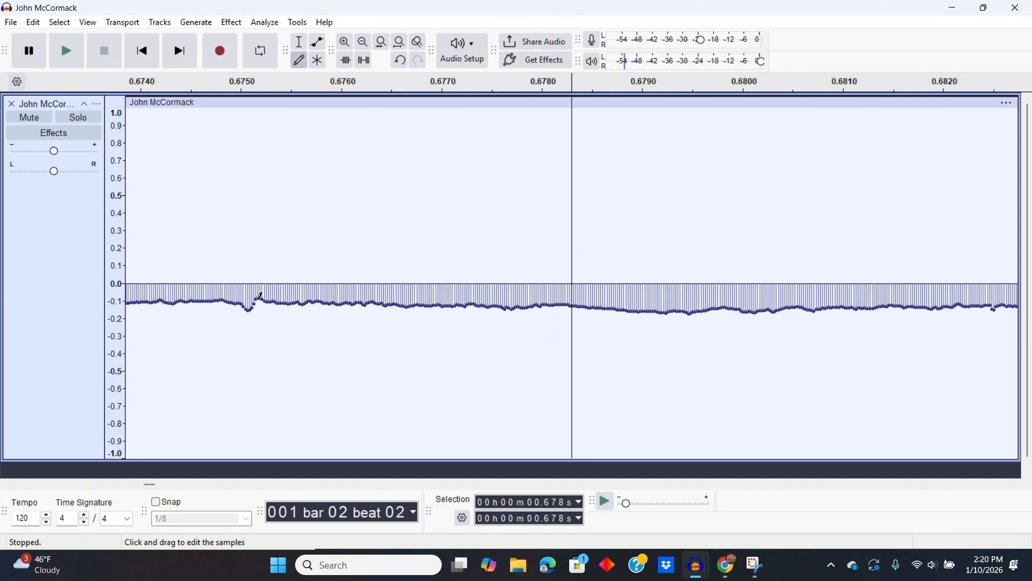
{"action": "left_click_drag", "start_coordinate": [266, 297], "coordinate": [243, 301]}
Smooth the two small clicks at about 0.6904 s and 0.6912 s by redrawing their samples
{"action": "left_click", "coordinate": [792, 484]}
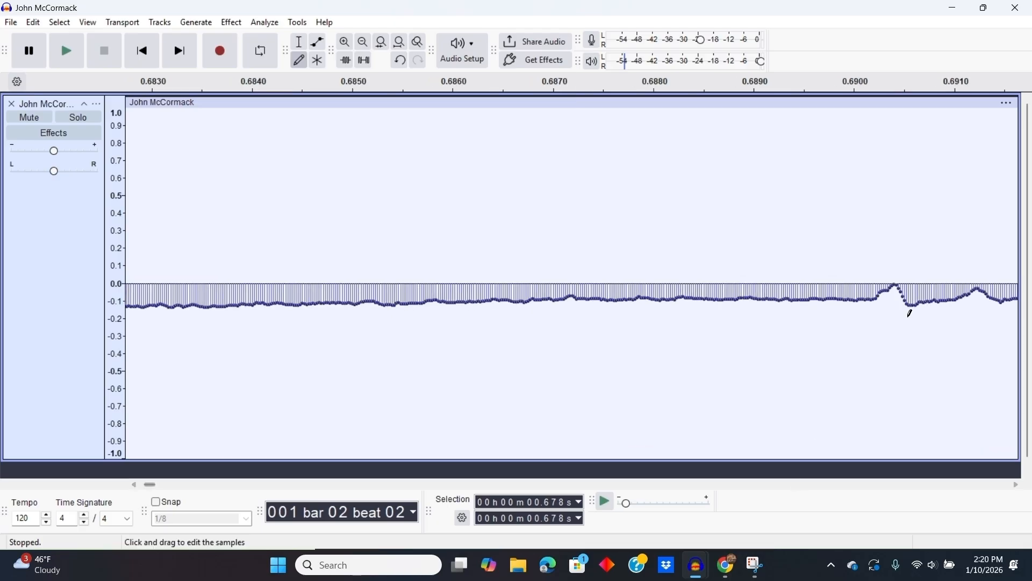
{"action": "left_click_drag", "start_coordinate": [920, 298], "coordinate": [878, 297]}
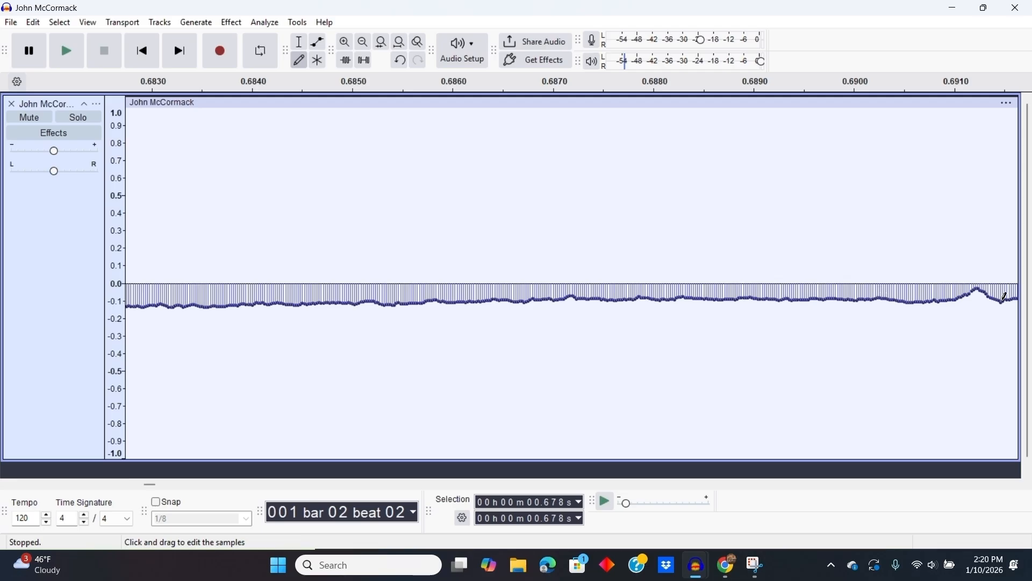
{"action": "left_click_drag", "start_coordinate": [999, 295], "coordinate": [957, 297]}
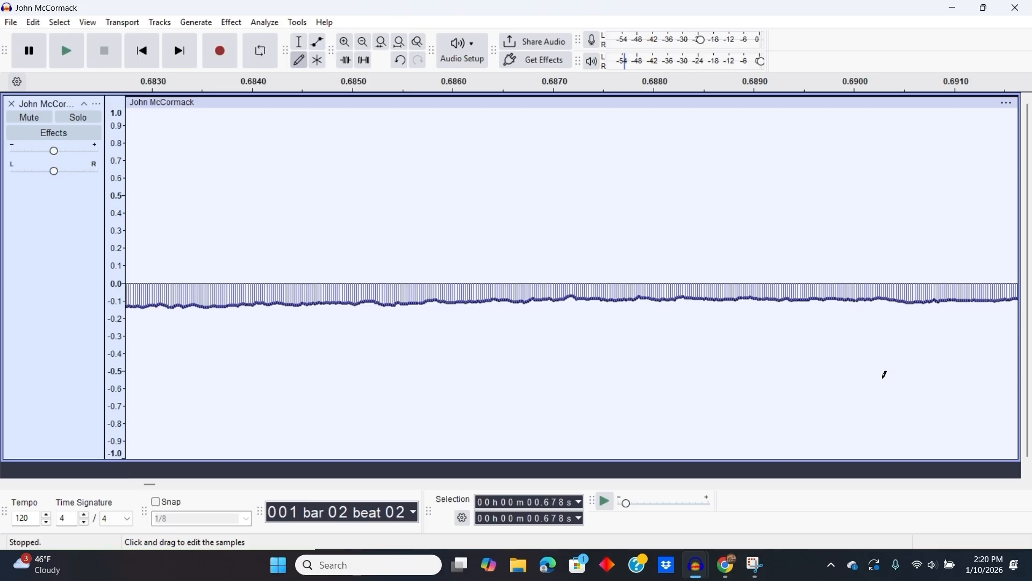
Inspect the waveform beyond 0.692 s and the redrawn area around 0.678 s for remaining clicks at several magnifications
{"action": "left_click", "coordinate": [831, 484]}
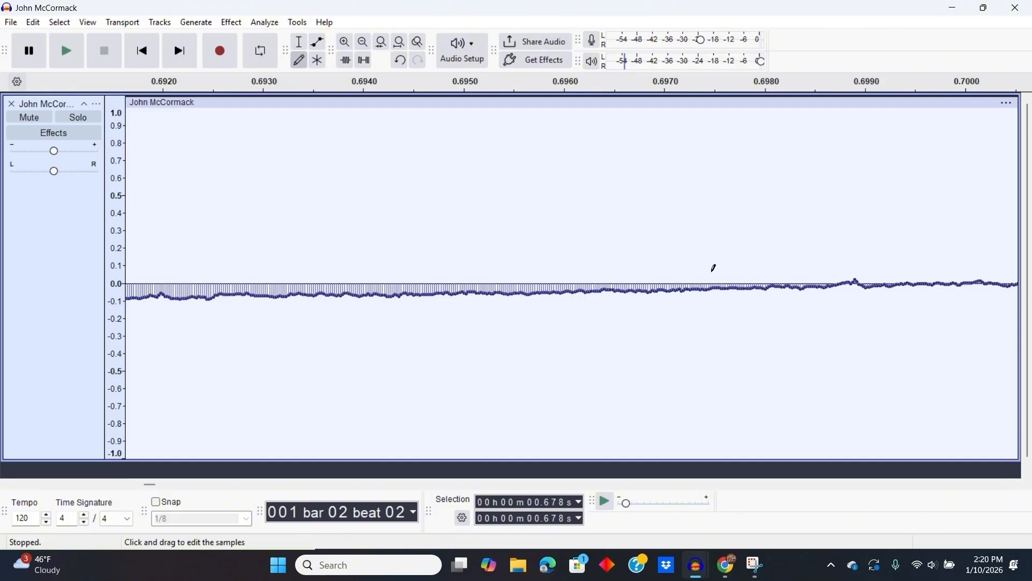
{"action": "left_click", "coordinate": [364, 41]}
{"action": "left_click", "coordinate": [364, 41]}
{"action": "left_click", "coordinate": [363, 42]}
{"action": "left_click", "coordinate": [364, 41]}
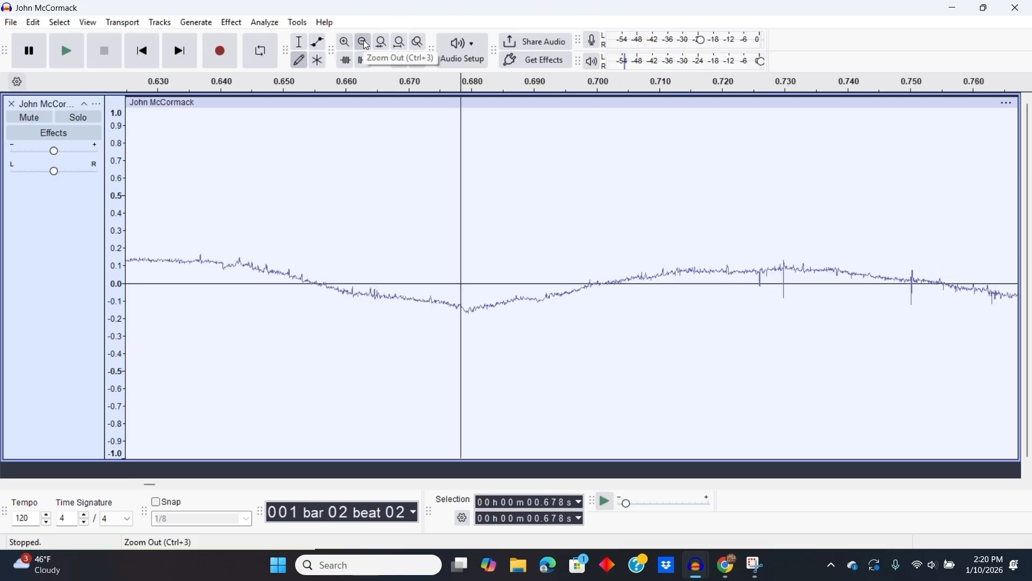
{"action": "left_click", "coordinate": [364, 42]}
{"action": "left_click", "coordinate": [363, 41]}
{"action": "left_click", "coordinate": [363, 42]}
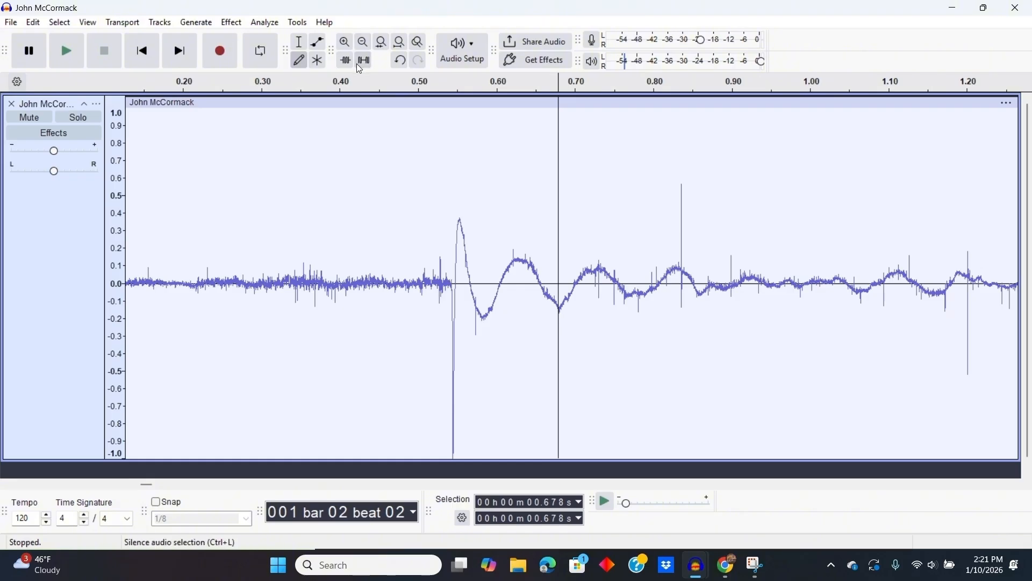
{"action": "left_click", "coordinate": [345, 42]}
{"action": "left_click", "coordinate": [345, 42]}
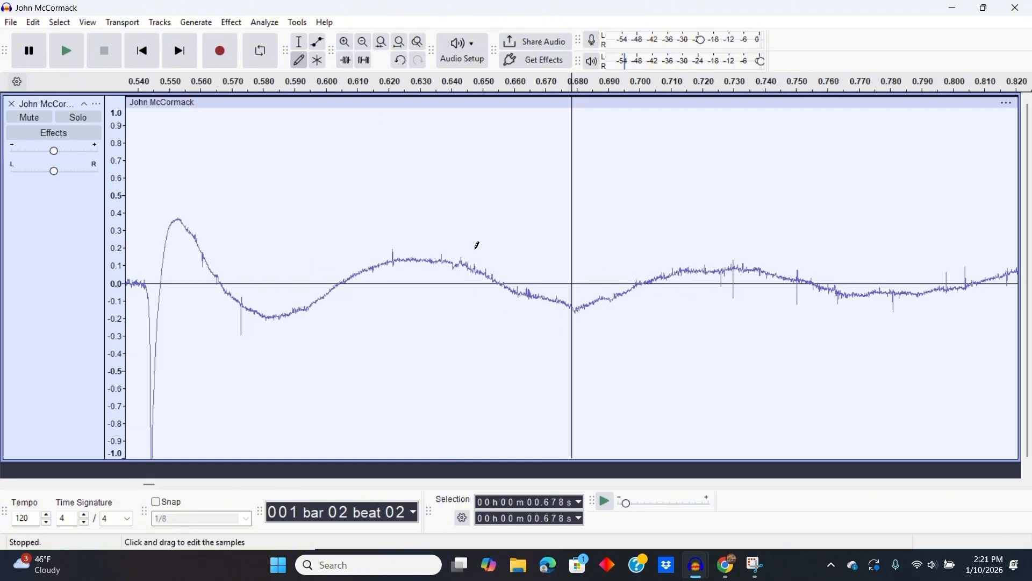
Try Bass and Treble with bass -10 dB and treble 10 dB on the entire track, and undo the effect
{"action": "left_click", "coordinate": [299, 43]}
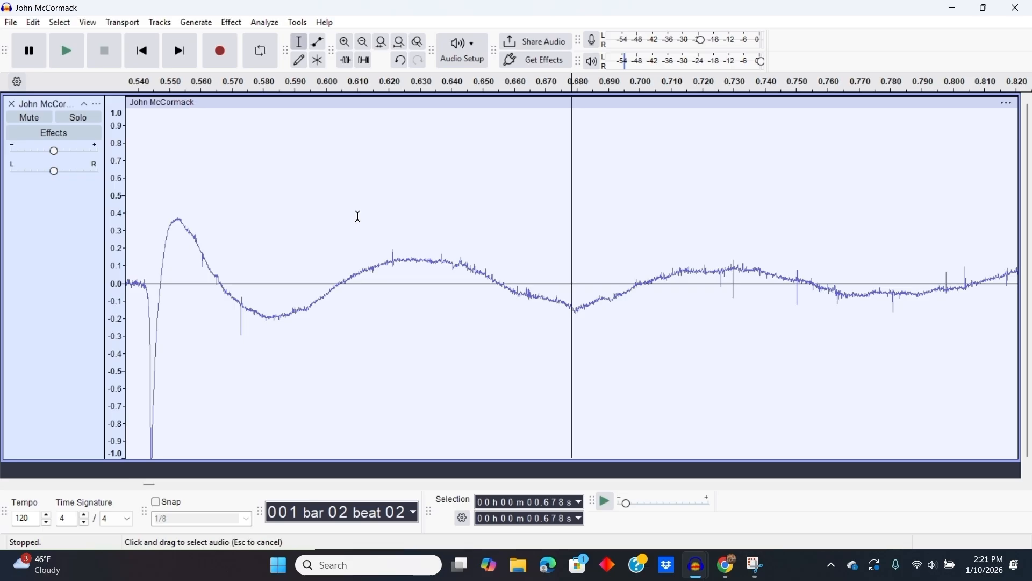
{"action": "key", "text": "ctrl+a"}
{"action": "left_click", "coordinate": [232, 22]}
{"action": "mouse_move", "coordinate": [350, 157]}
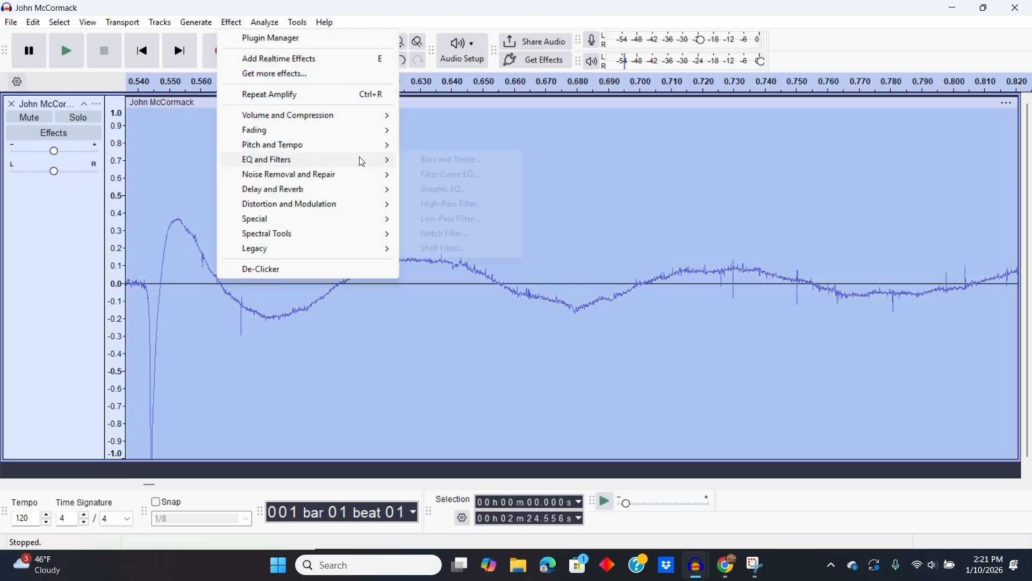
{"action": "left_click", "coordinate": [411, 161]}
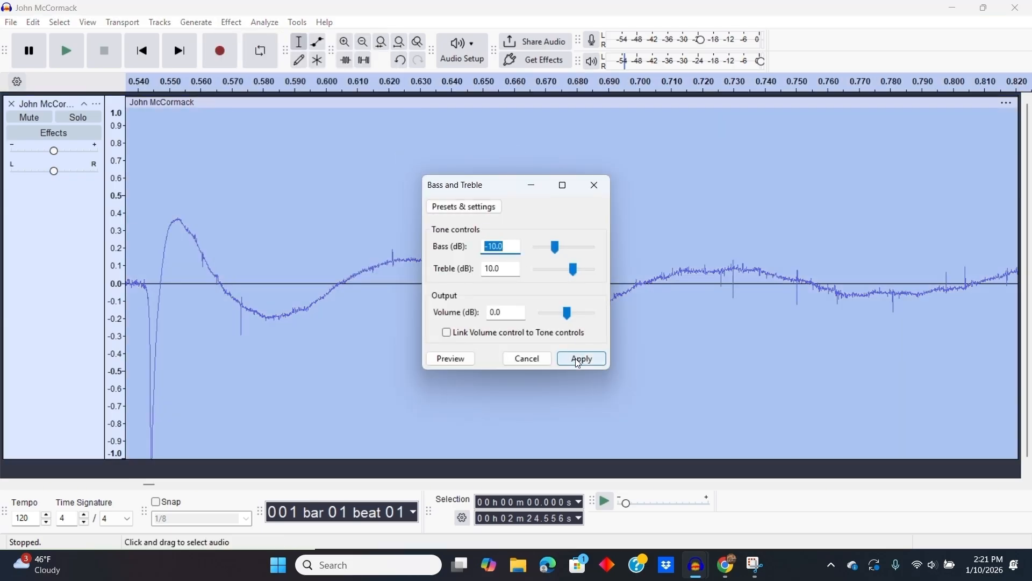
{"action": "left_click", "coordinate": [580, 359]}
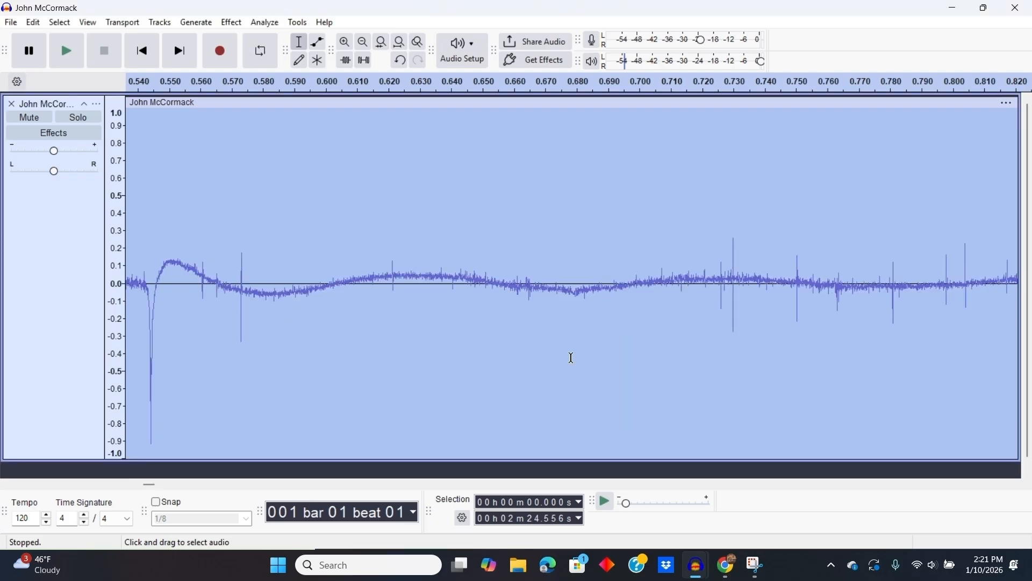
{"action": "left_click", "coordinate": [469, 266]}
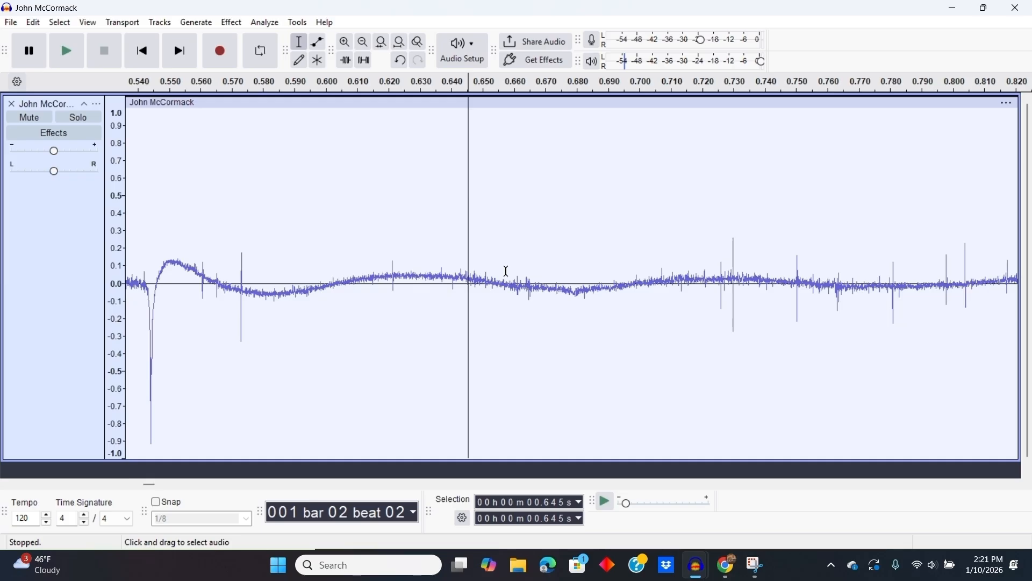
{"action": "key", "text": "ctrl+z"}
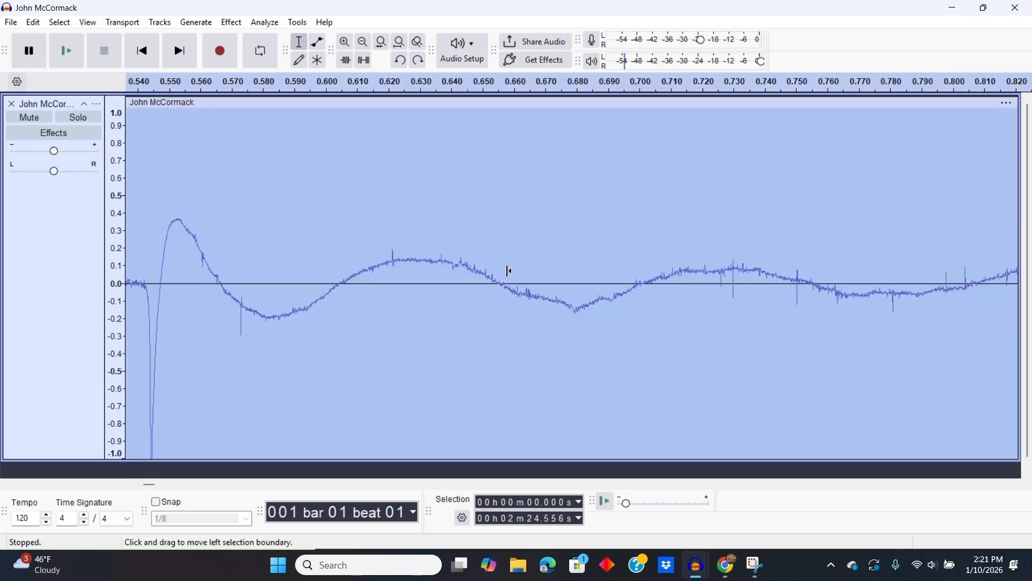
{"action": "left_click", "coordinate": [363, 43]}
{"action": "left_click", "coordinate": [363, 43]}
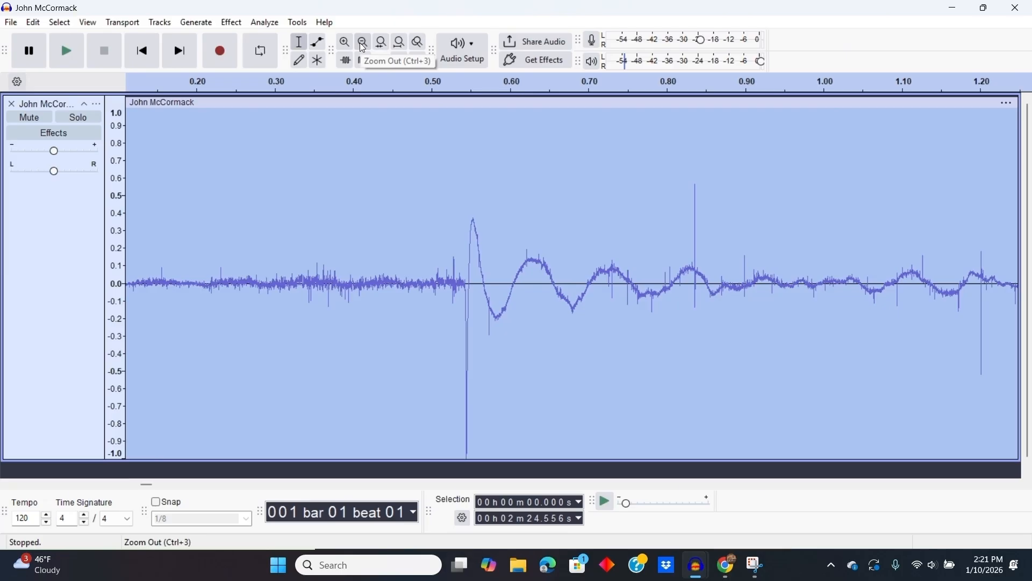
Fit the whole track in view and clear the full-track selection by placing the cursor at its start
{"action": "left_click", "coordinate": [364, 43]}
{"action": "left_click", "coordinate": [400, 42]}
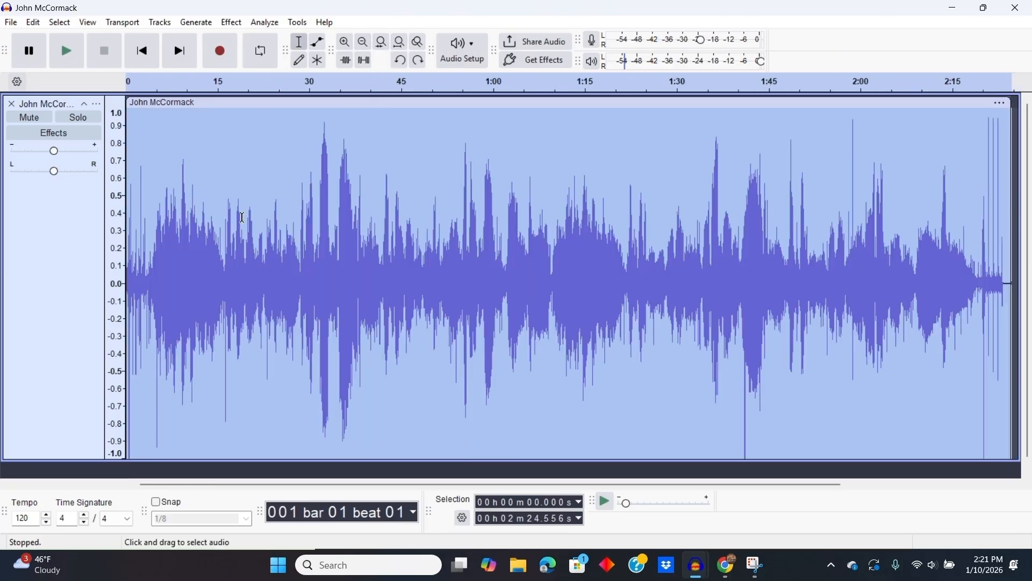
{"action": "left_click", "coordinate": [128, 216]}
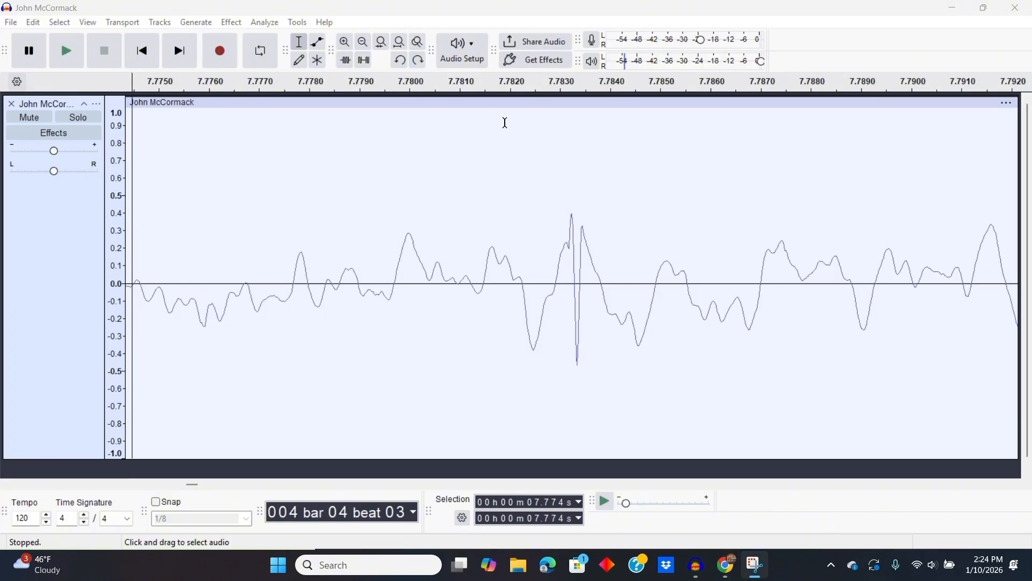
Try Repair on the wide selection from about 7.7828 to 7.7846 s around the click, and undo it
{"action": "left_click", "coordinate": [568, 161]}
{"action": "left_click", "coordinate": [343, 43]}
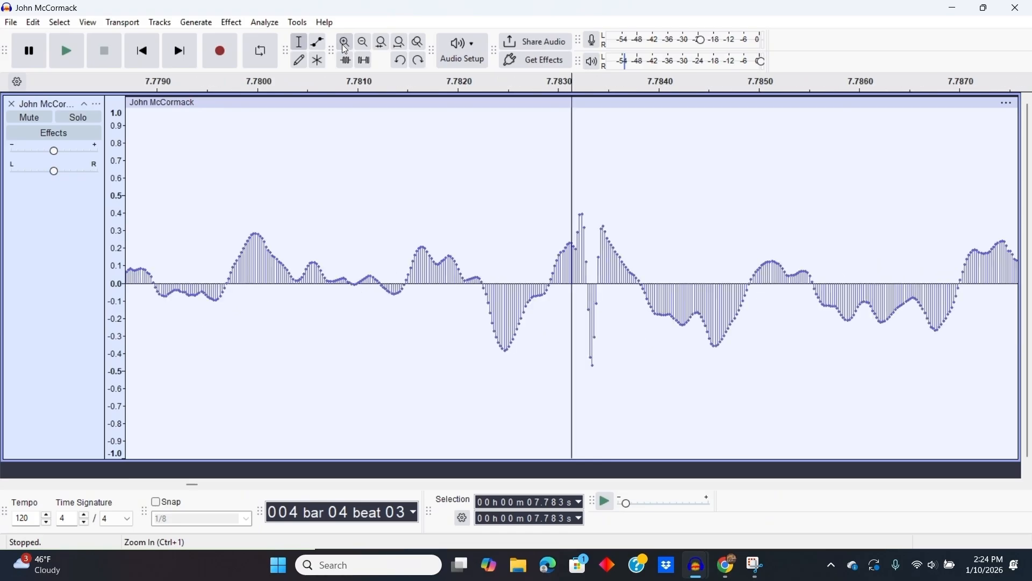
{"action": "left_click_drag", "start_coordinate": [534, 279], "coordinate": [715, 280]}
{"action": "left_click", "coordinate": [232, 23]}
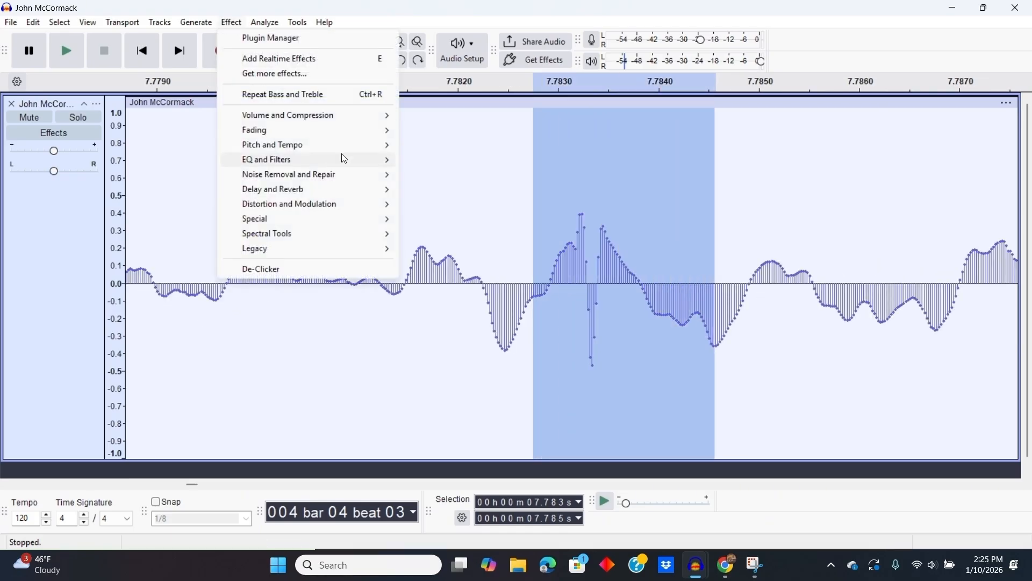
{"action": "mouse_move", "coordinate": [355, 177]}
{"action": "left_click", "coordinate": [448, 236]}
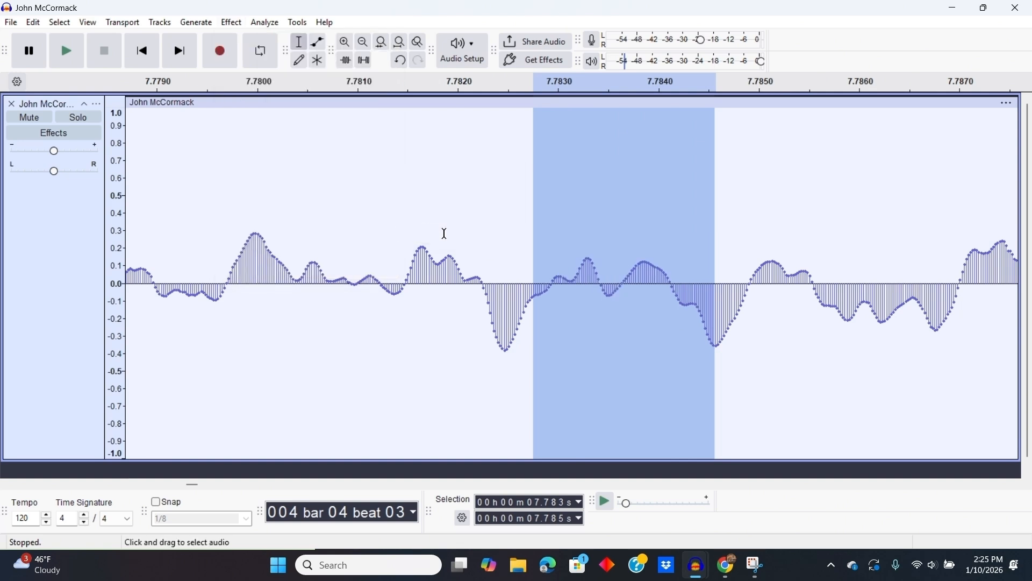
{"action": "key", "text": "ctrl+z"}
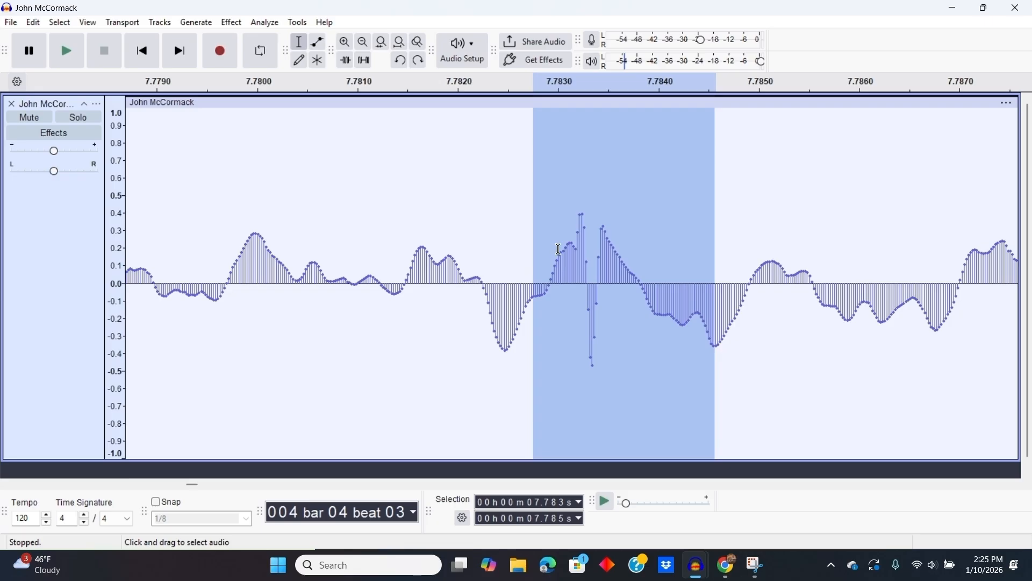
Try Repair on a narrower selection from about 7.7830 to 7.7843 s, compare it with the original waveform, and undo it
{"action": "left_click_drag", "start_coordinate": [559, 249], "coordinate": [692, 250]}
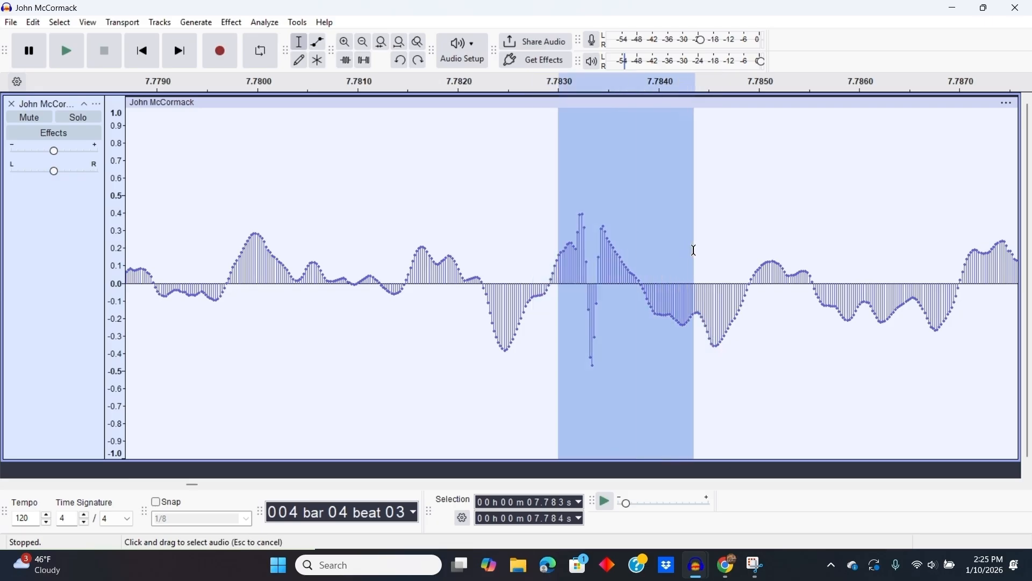
{"action": "key", "text": "ctrl+r"}
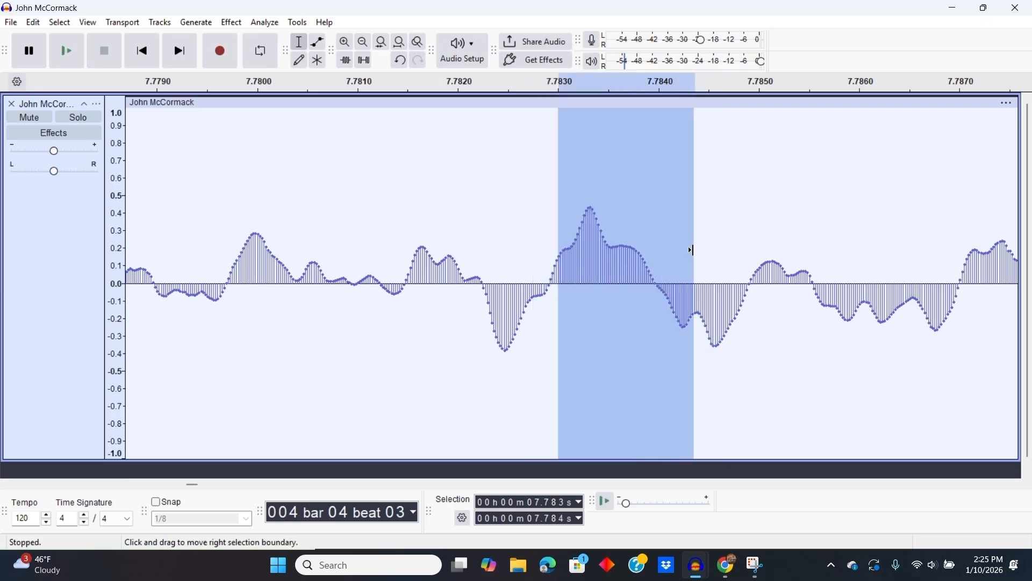
{"action": "key", "text": "ctrl+z"}
{"action": "key", "text": "ctrl+z"}
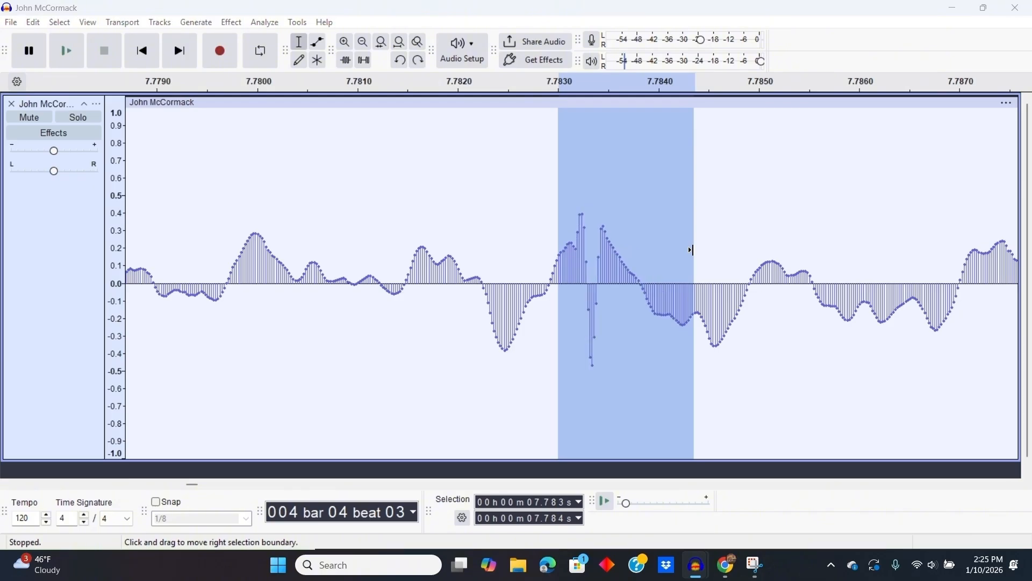
{"action": "key", "text": "ctrl+y"}
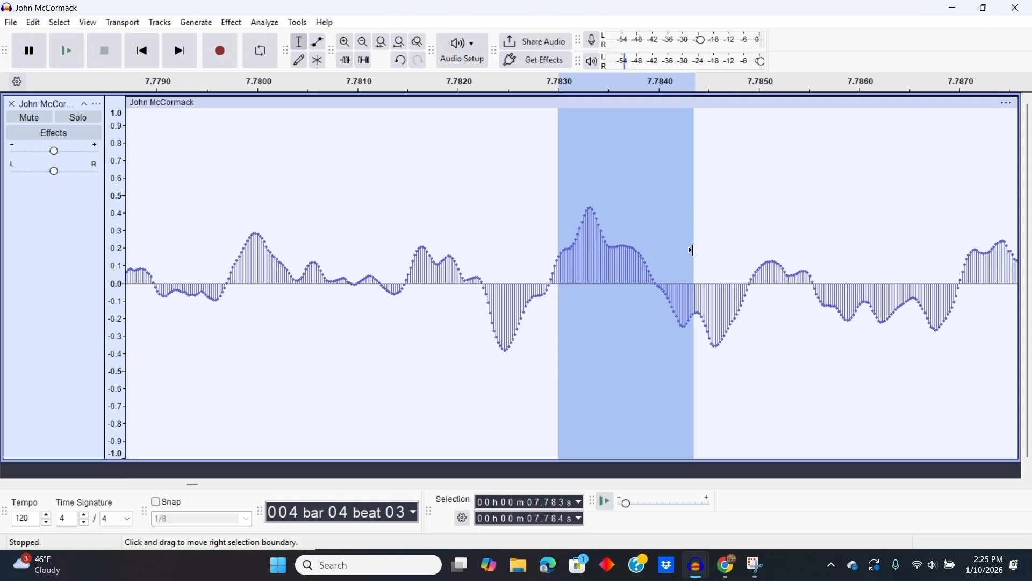
{"action": "key", "text": "ctrl+z"}
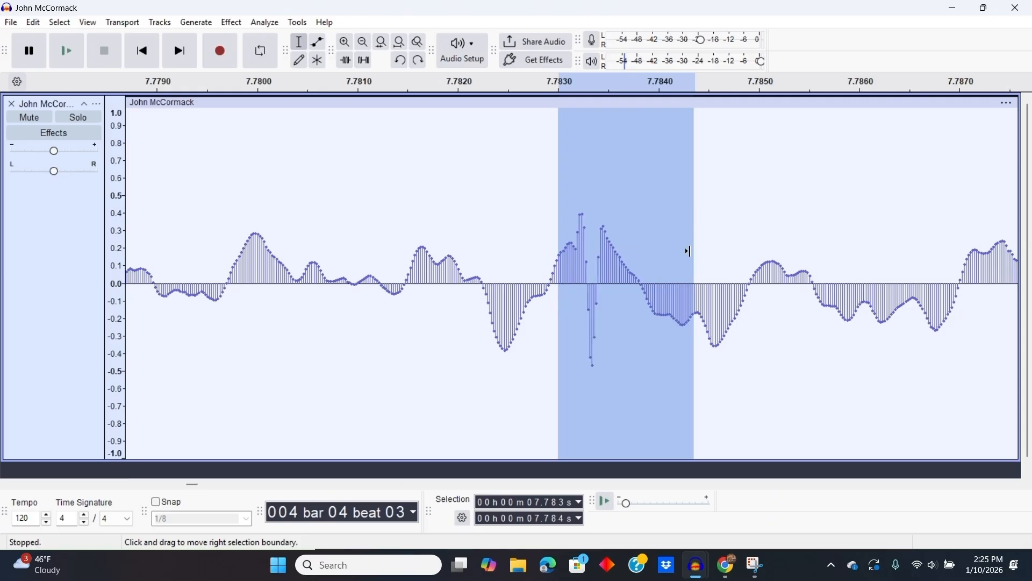
{"action": "key", "text": "ctrl+y"}
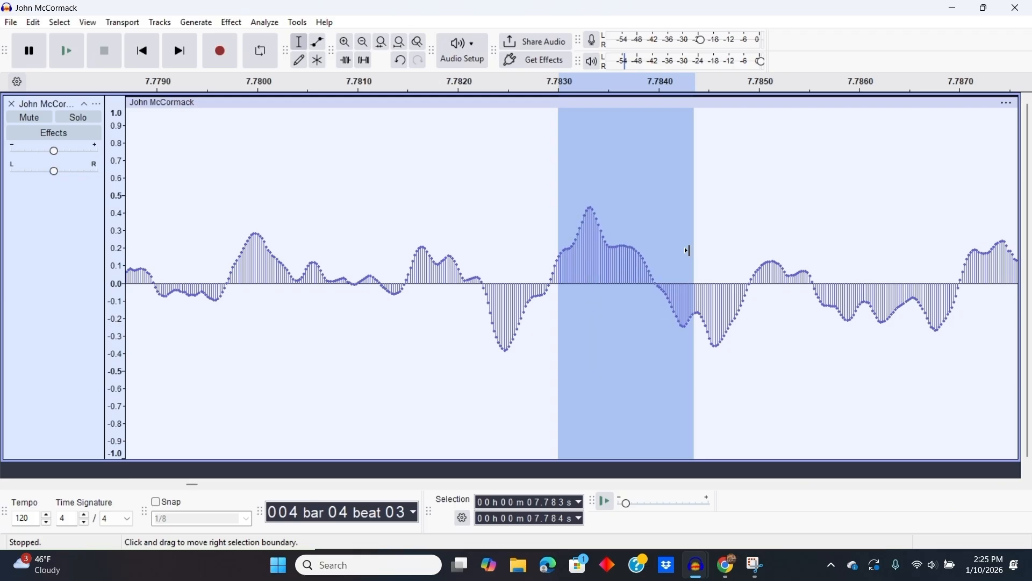
{"action": "key", "text": "ctrl+z"}
Try redrawing the click at about 7.7833 s with the Draw tool, inspect it at several magnifications, and restore the original samples
{"action": "left_click", "coordinate": [299, 60]}
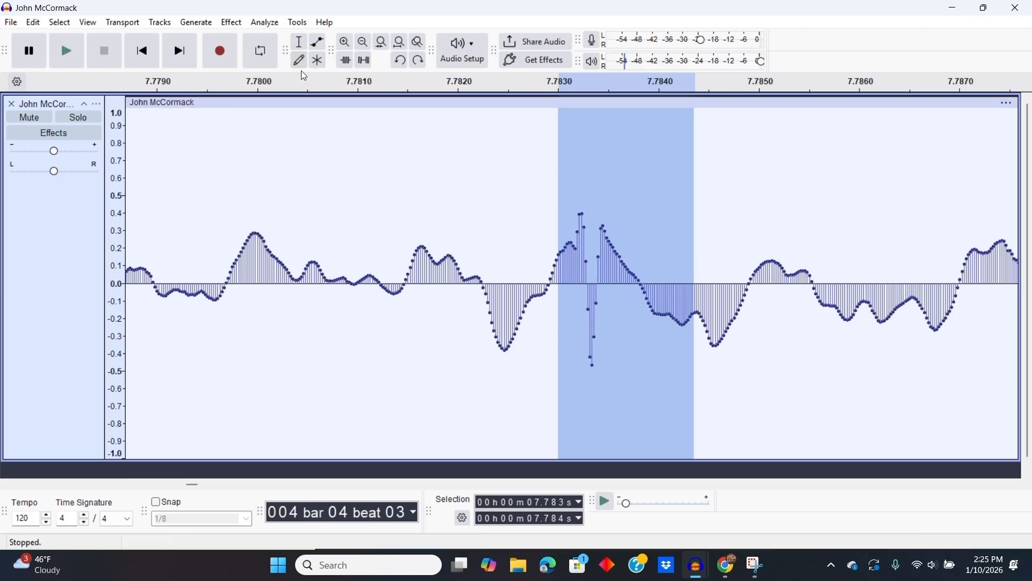
{"action": "mouse_move", "coordinate": [639, 276]}
{"action": "left_mouse_down"}
{"action": "mouse_move", "coordinate": [600, 270]}
{"action": "mouse_move", "coordinate": [569, 249]}
{"action": "left_mouse_up"}
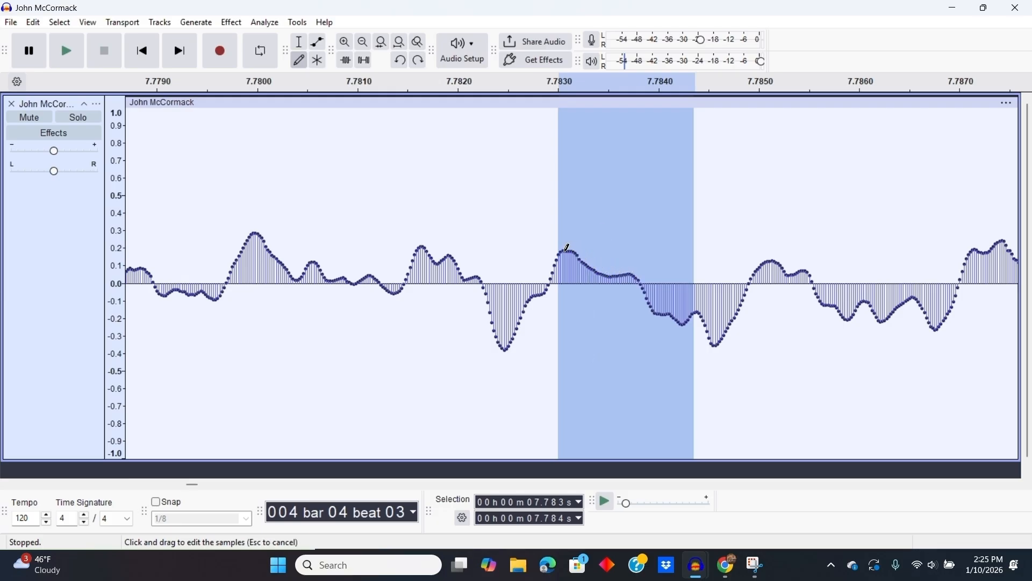
{"action": "left_click", "coordinate": [363, 42]}
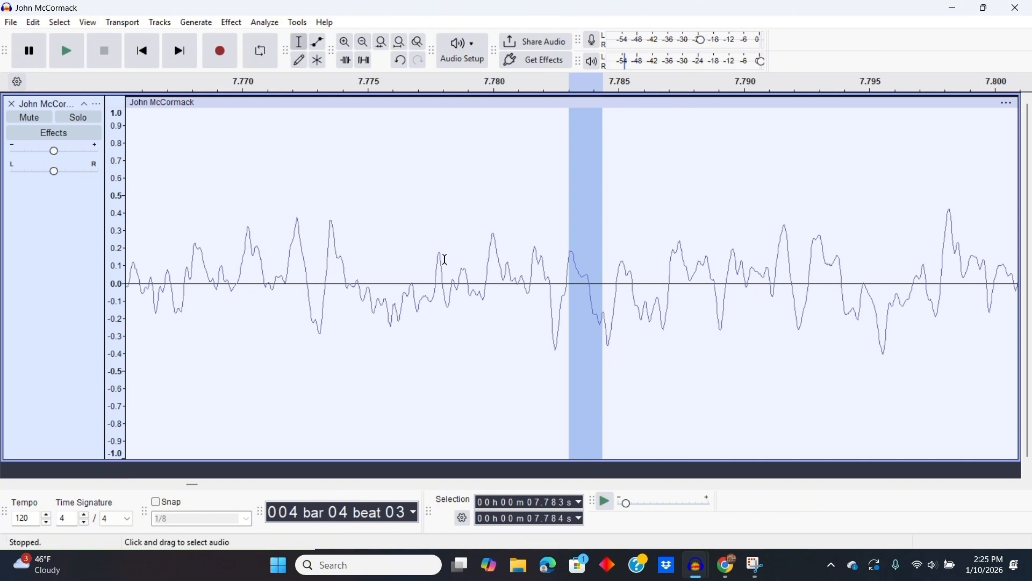
{"action": "left_click", "coordinate": [445, 258]}
{"action": "left_click", "coordinate": [361, 44]}
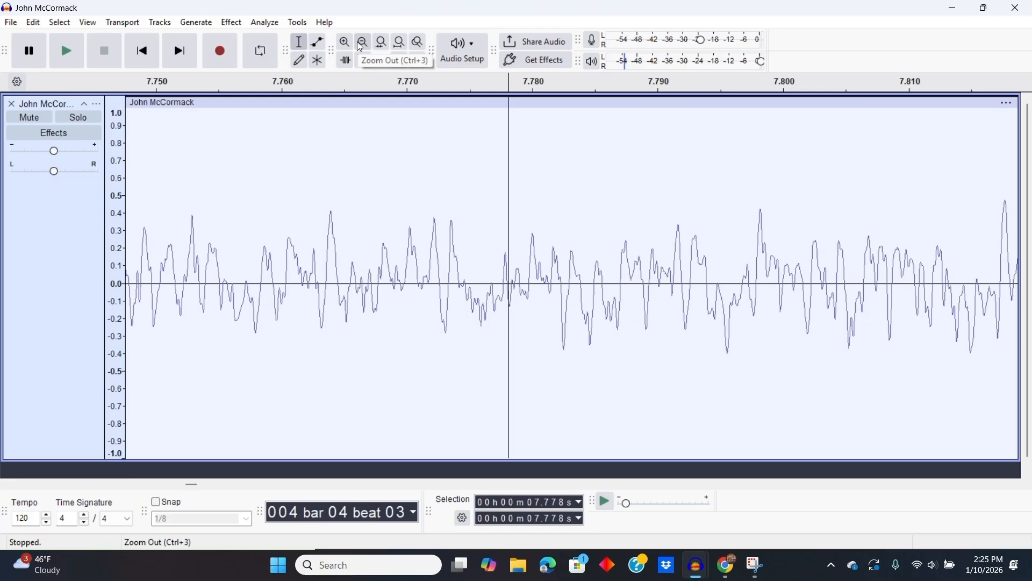
{"action": "left_click", "coordinate": [362, 43]}
{"action": "left_click", "coordinate": [346, 43]}
{"action": "left_click", "coordinate": [347, 43]}
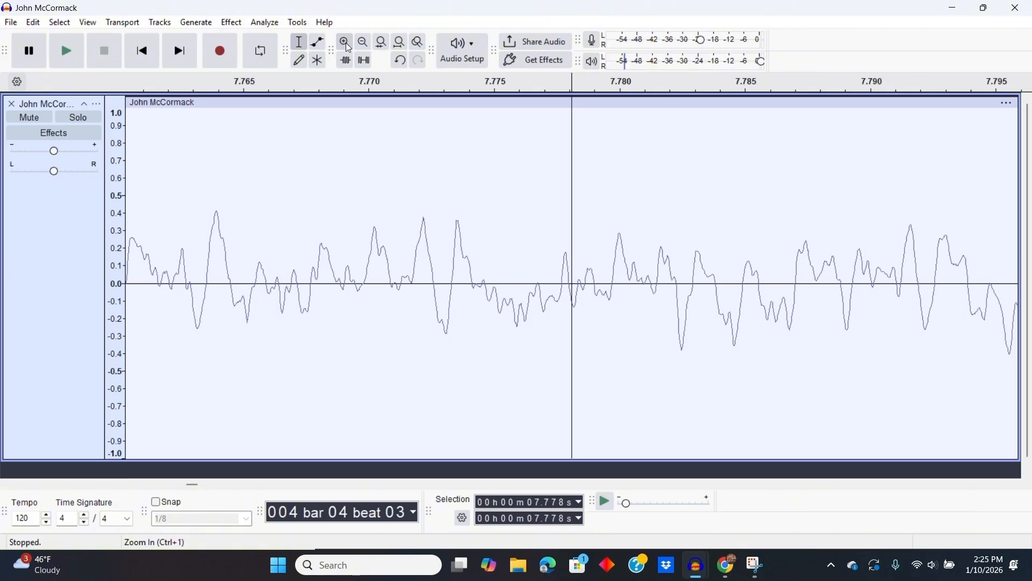
{"action": "left_click", "coordinate": [346, 43]}
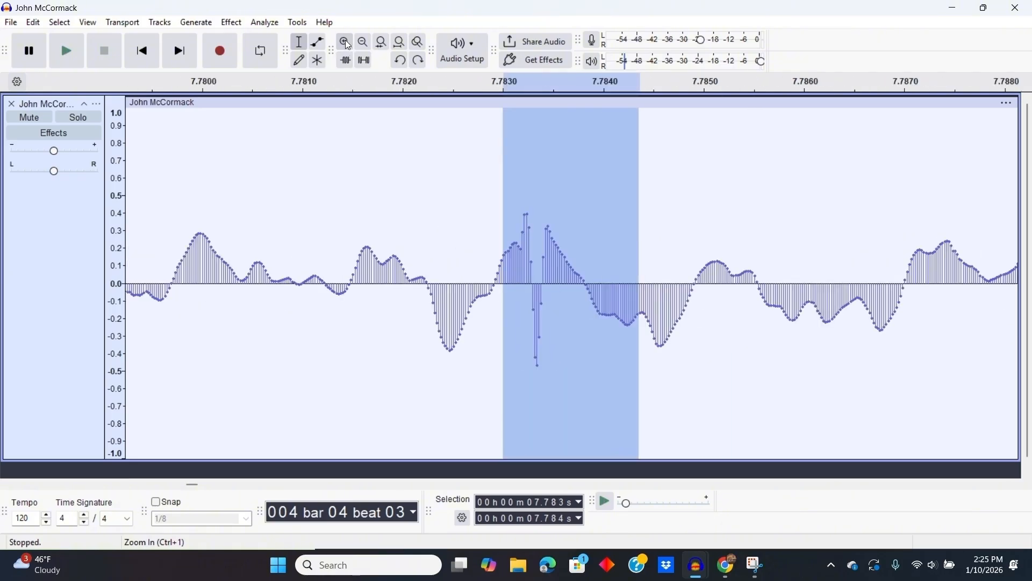
Try silencing and deleting the click between its zero crossings at about 7.7829 and 7.7838 s, and undo both edits
{"action": "left_click_drag", "start_coordinate": [586, 269], "coordinate": [495, 269]}
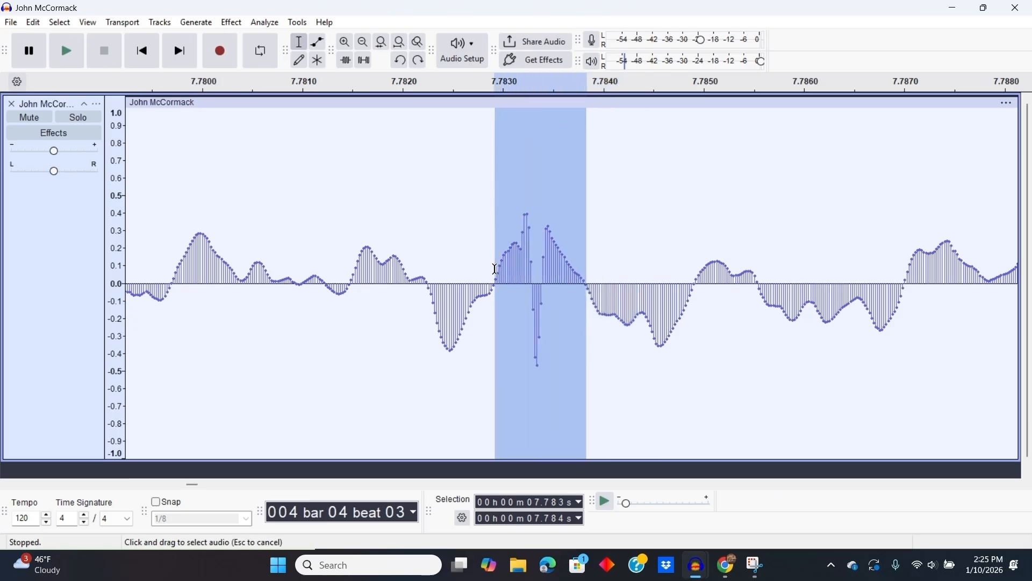
{"action": "left_click", "coordinate": [364, 62]}
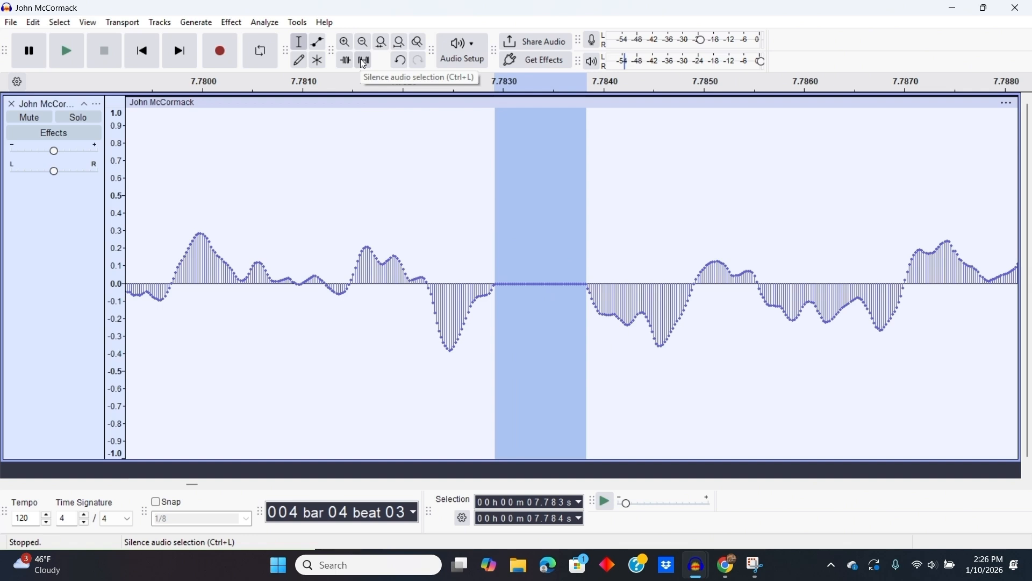
{"action": "key", "text": "Delete"}
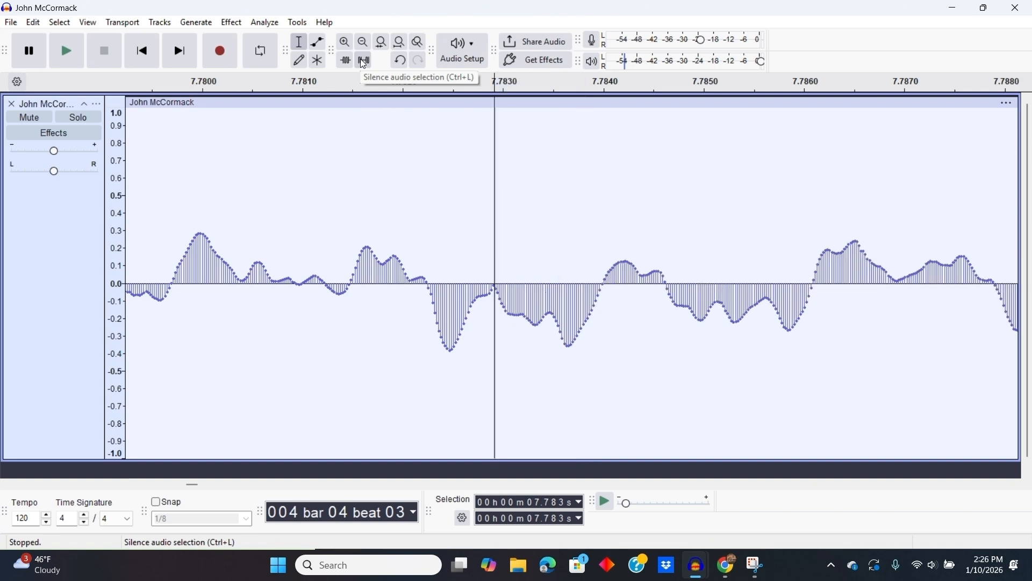
{"action": "key", "text": "ctrl+z"}
{"action": "key", "text": "ctrl+z"}
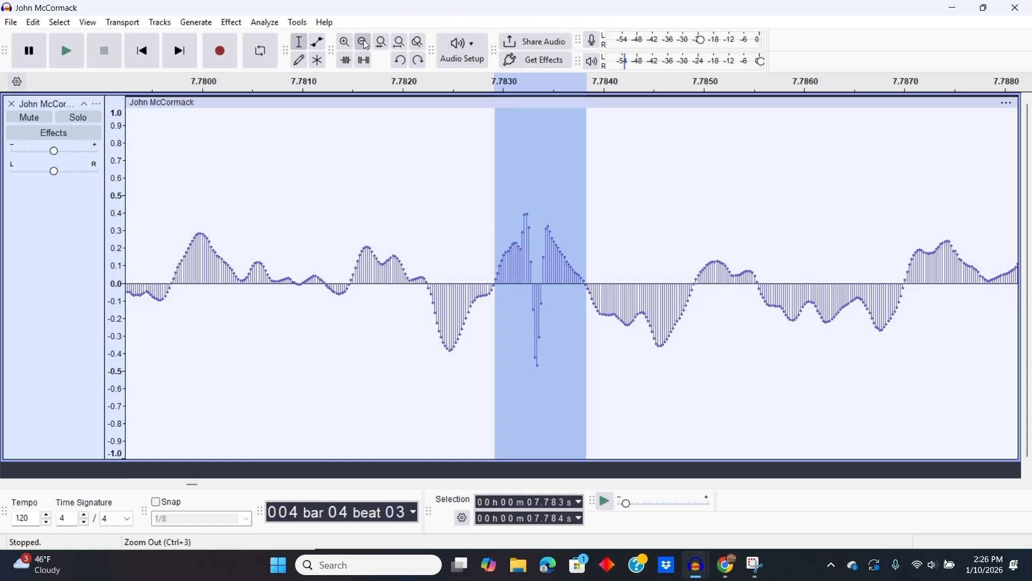
Examine the click at about 7.783 s against the surrounding waveform at several magnifications
{"action": "left_click", "coordinate": [365, 44]}
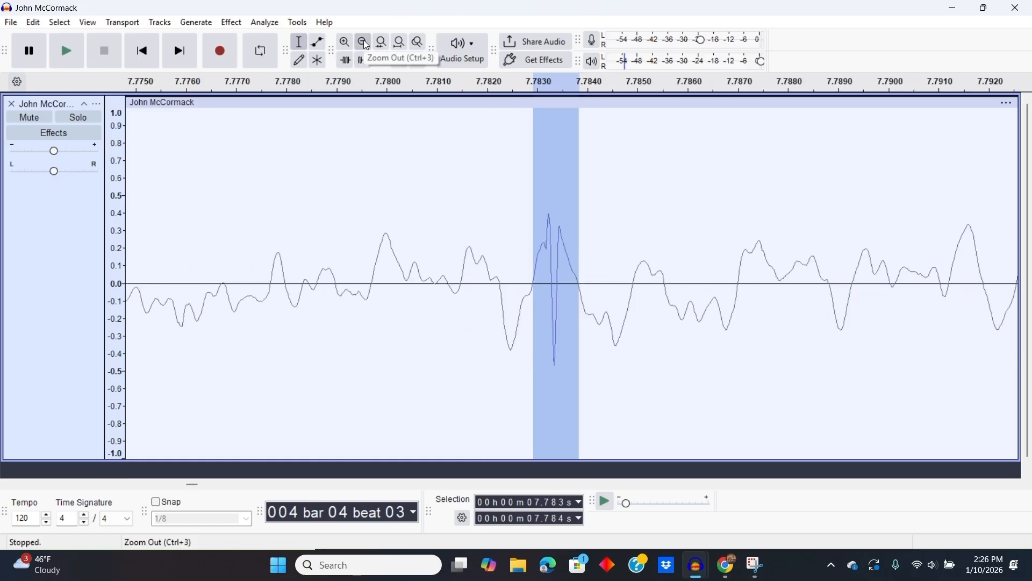
{"action": "left_click", "coordinate": [364, 44]}
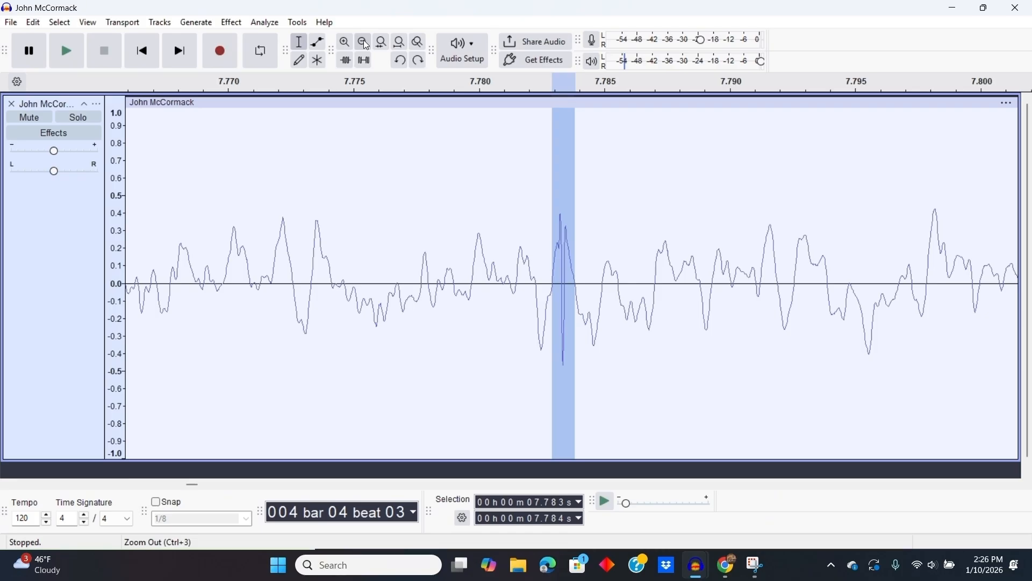
{"action": "left_click", "coordinate": [364, 42]}
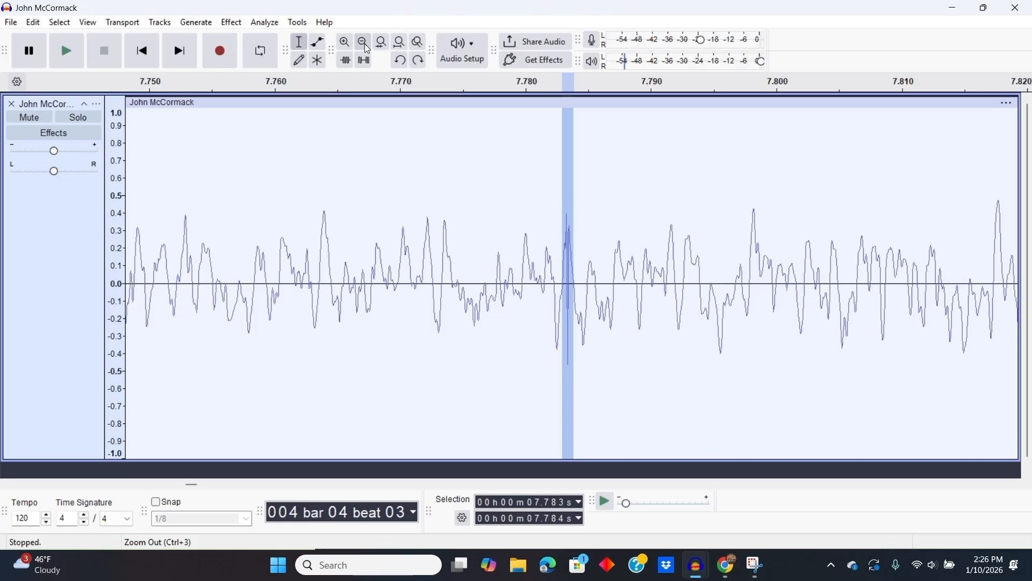
{"action": "left_click", "coordinate": [367, 45]}
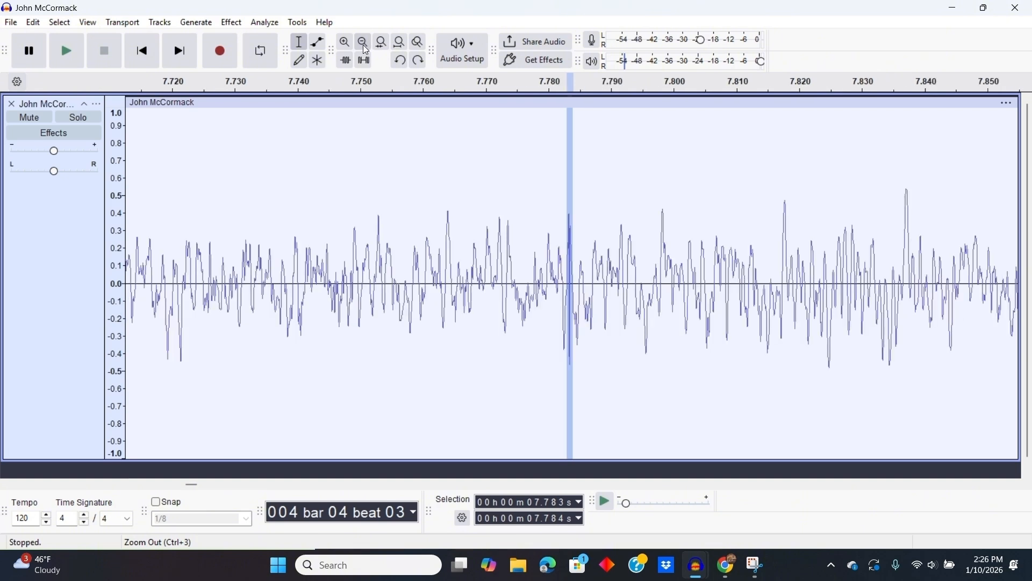
{"action": "left_click", "coordinate": [366, 47]}
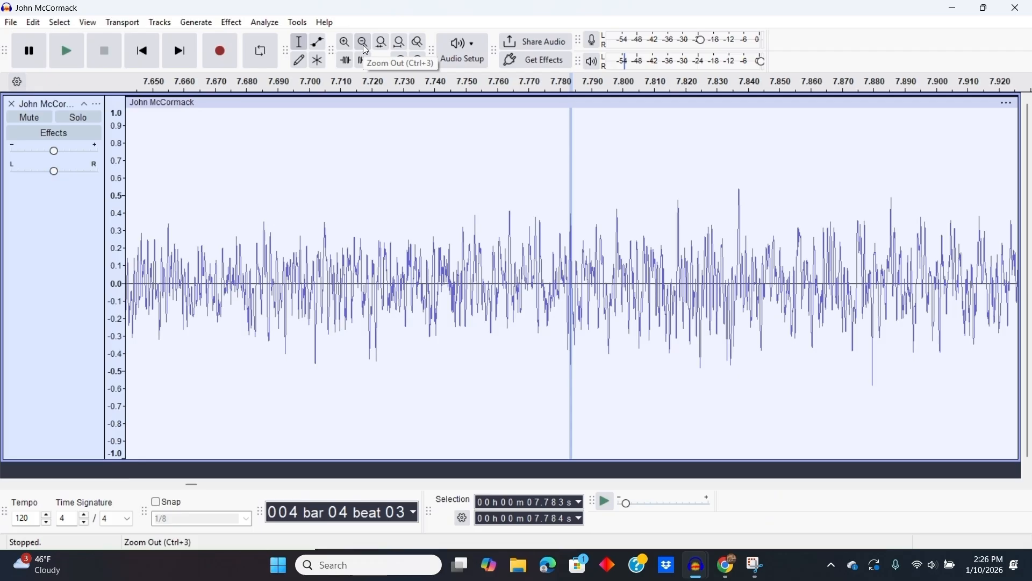
{"action": "left_click", "coordinate": [347, 42]}
{"action": "left_click", "coordinate": [348, 42]}
{"action": "left_click", "coordinate": [348, 42]}
{"action": "left_click", "coordinate": [347, 42]}
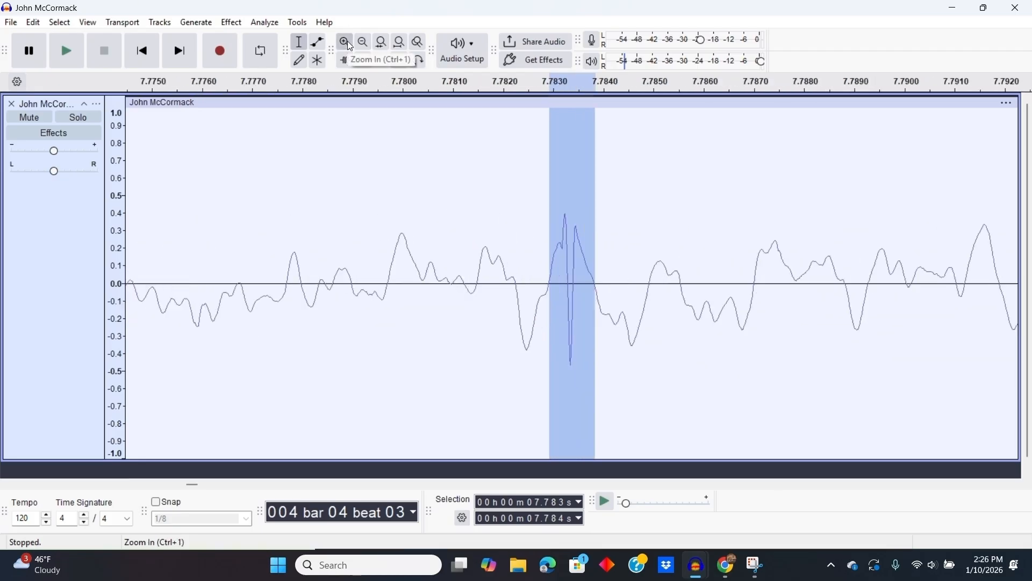
{"action": "left_click", "coordinate": [347, 42]}
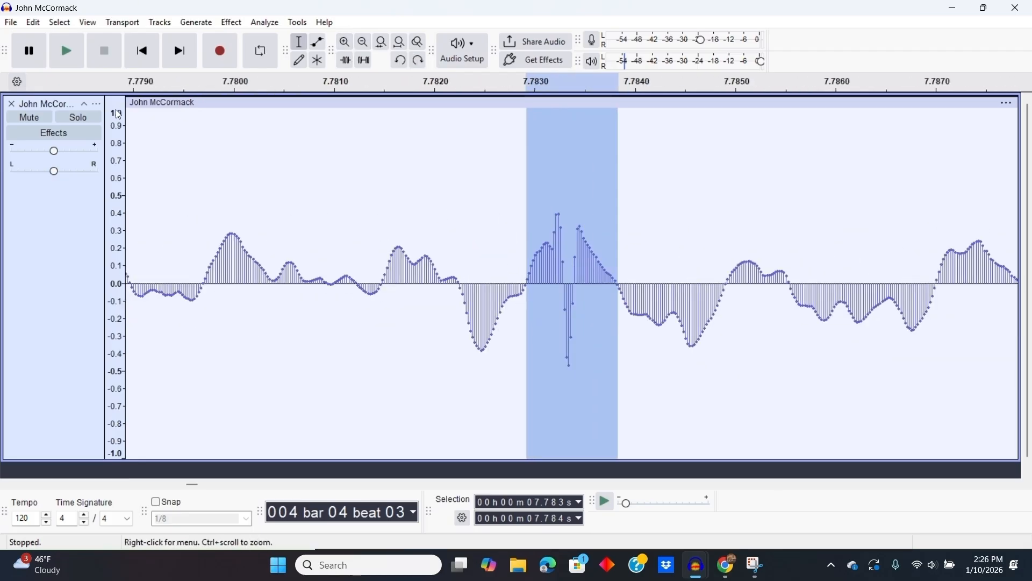
Redraw the click's samples between about 7.7830 and 7.7838 s as a smooth curve with the Draw tool
{"action": "left_click", "coordinate": [299, 59]}
{"action": "mouse_move", "coordinate": [610, 264]}
{"action": "left_mouse_down"}
{"action": "mouse_move", "coordinate": [569, 267]}
{"action": "mouse_move", "coordinate": [548, 249]}
{"action": "left_mouse_up"}
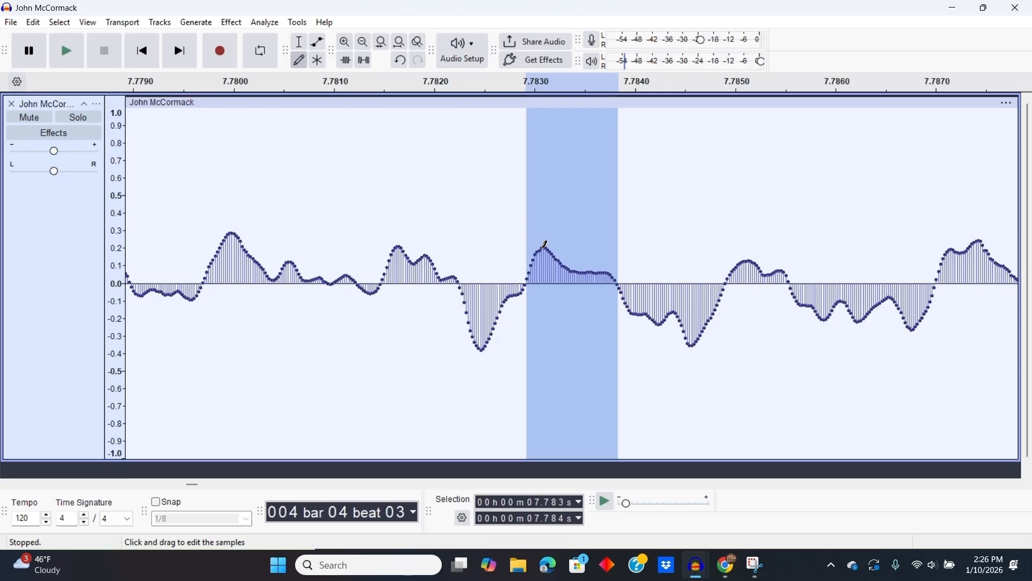
{"action": "left_click", "coordinate": [362, 46]}
{"action": "left_click", "coordinate": [362, 45]}
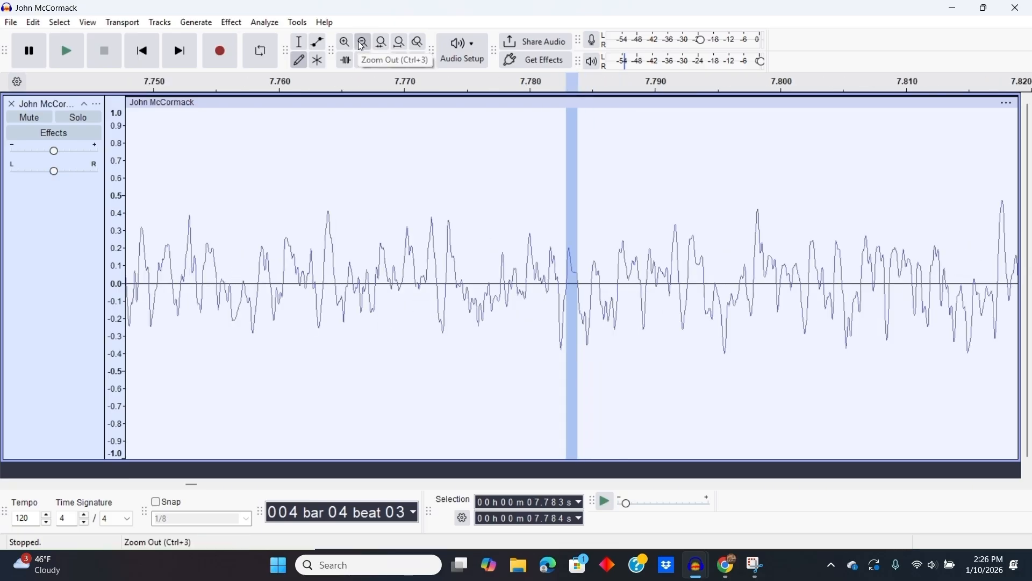
{"action": "left_click", "coordinate": [361, 45]}
{"action": "left_click", "coordinate": [362, 46]}
Display the track as a spectrogram and magnify its frequency scale to roughly 600 to 6000 Hz
{"action": "left_click", "coordinate": [96, 104]}
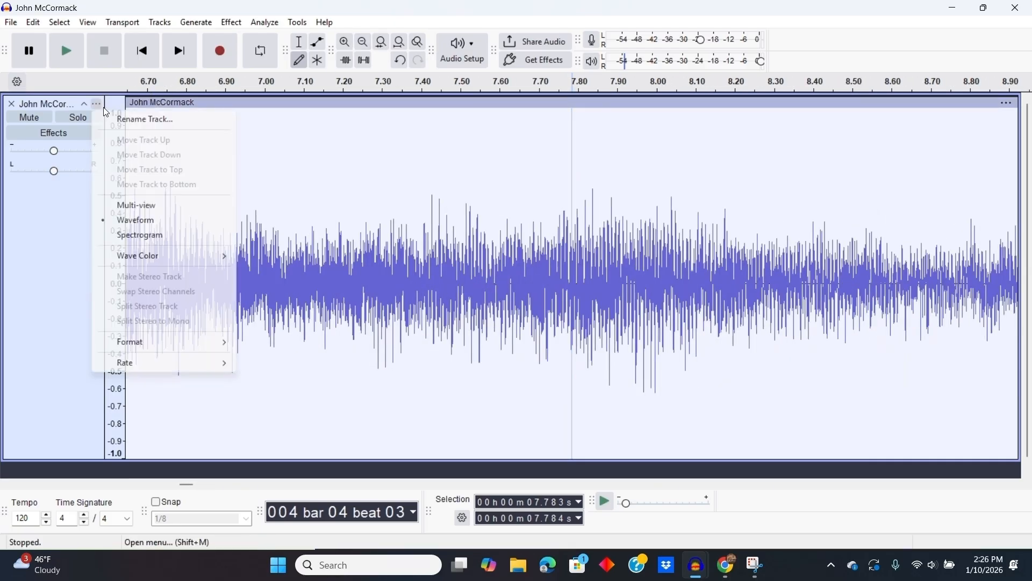
{"action": "left_click", "coordinate": [163, 237]}
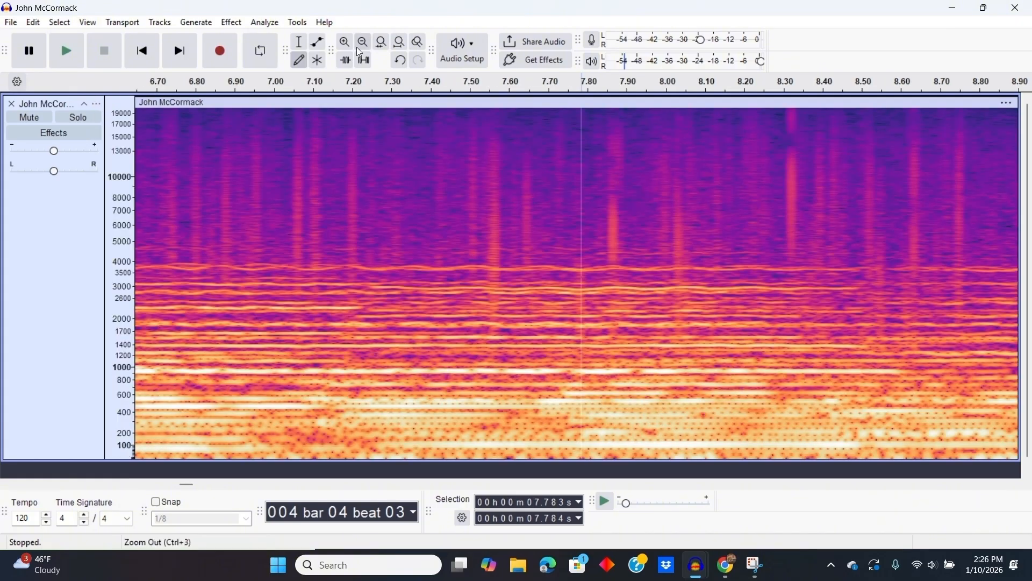
{"action": "left_click", "coordinate": [444, 240]}
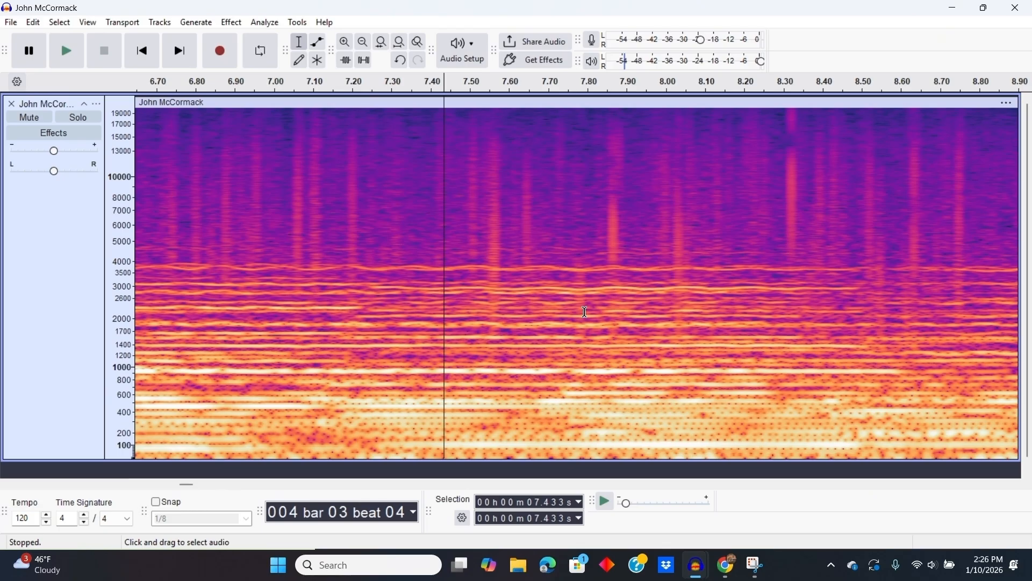
{"action": "right_click", "coordinate": [129, 312]}
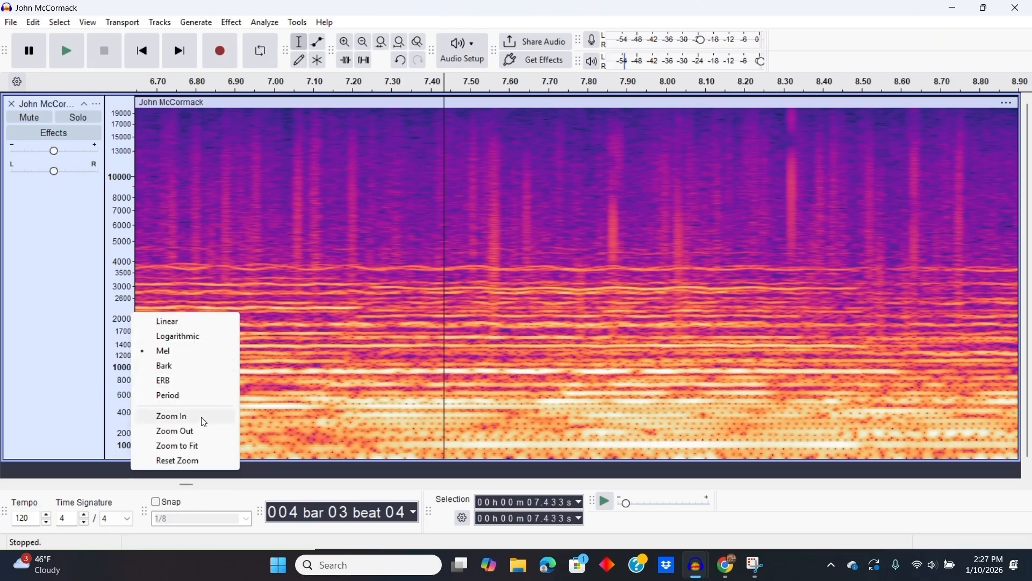
{"action": "left_click", "coordinate": [202, 417]}
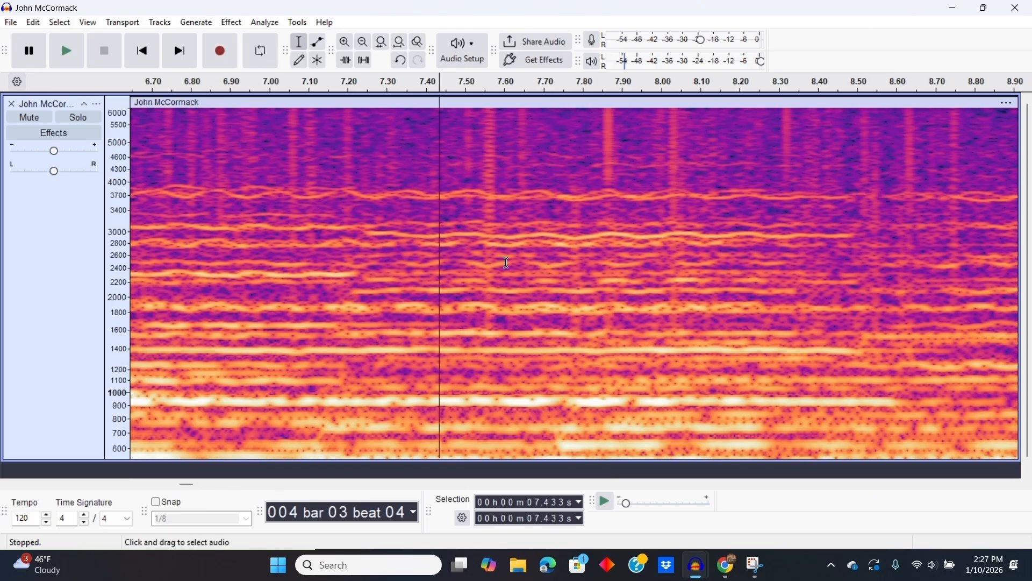
Try the Spectral Edit Multi Tool on the area between about 7.762 and 7.802 s near 1700 Hz
{"action": "left_click_drag", "start_coordinate": [571, 323], "coordinate": [581, 324]}
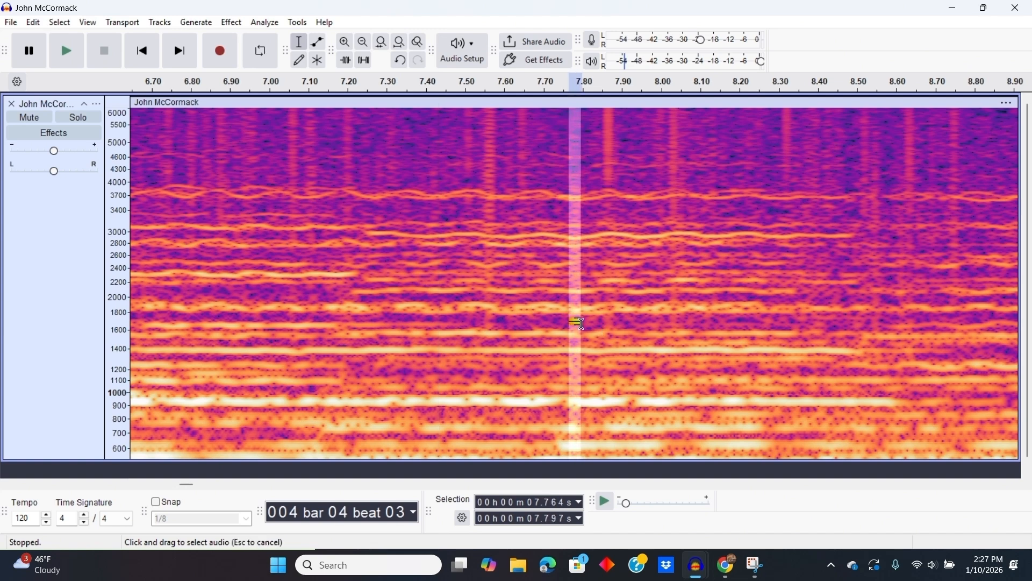
{"action": "left_click", "coordinate": [566, 321]}
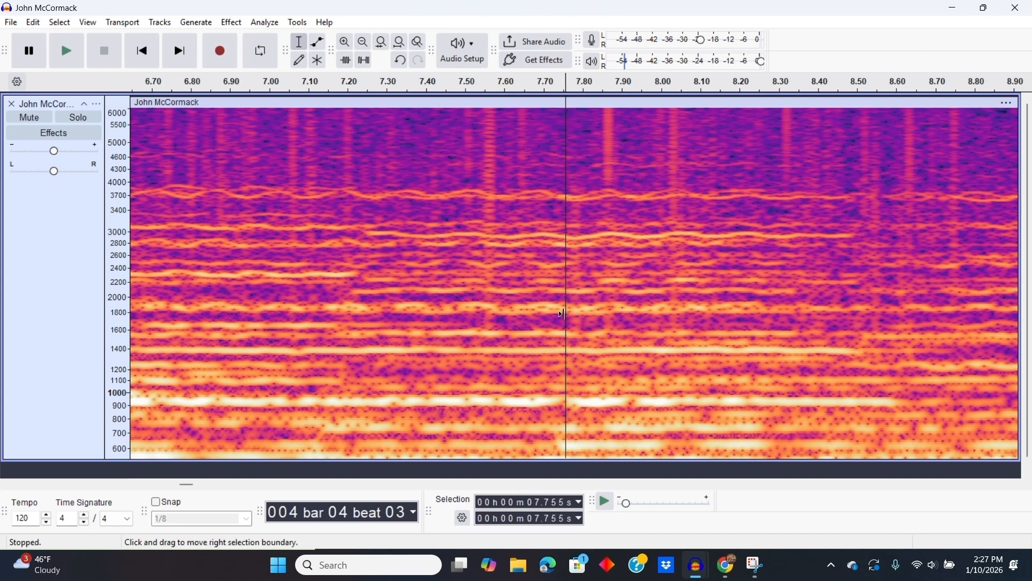
{"action": "left_click_drag", "start_coordinate": [568, 321], "coordinate": [581, 326]}
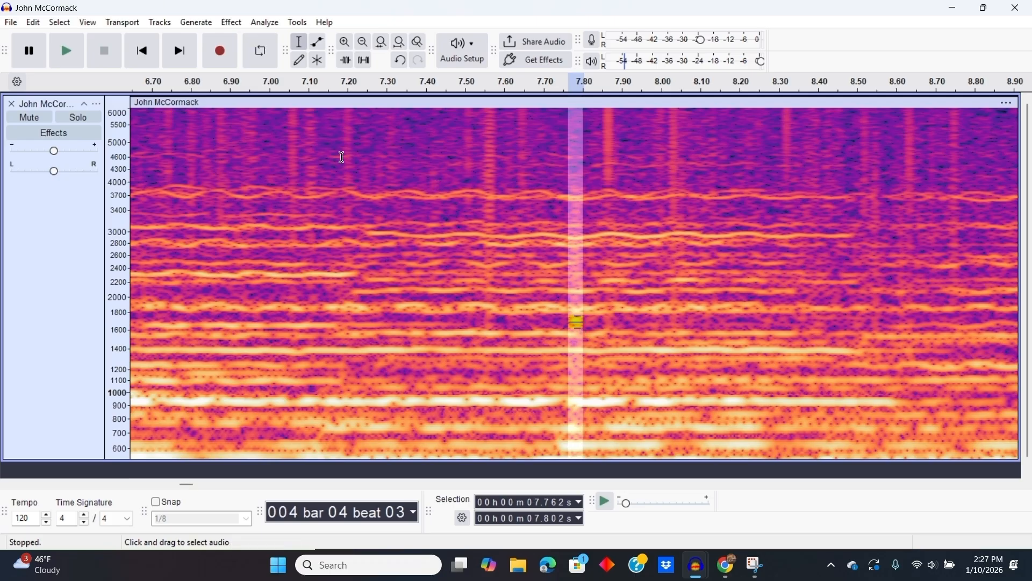
{"action": "left_click", "coordinate": [231, 22]}
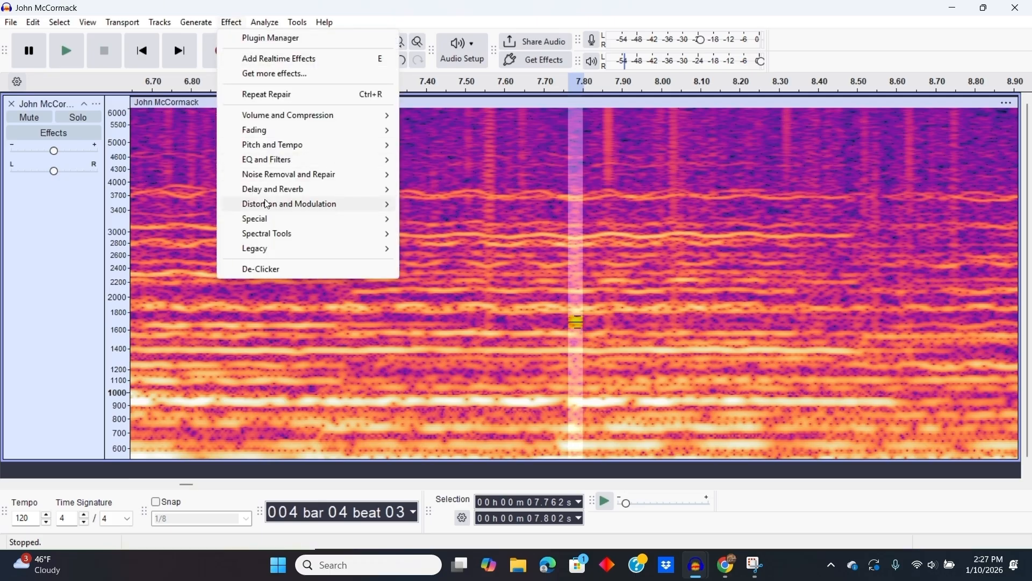
{"action": "mouse_move", "coordinate": [298, 235]}
{"action": "left_click", "coordinate": [444, 249]}
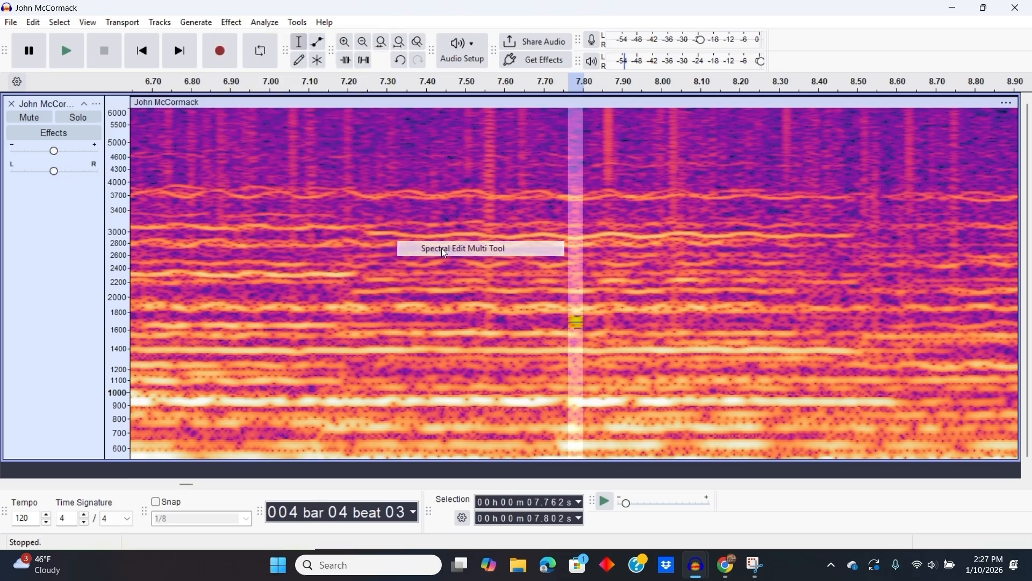
{"action": "left_click", "coordinate": [461, 264]}
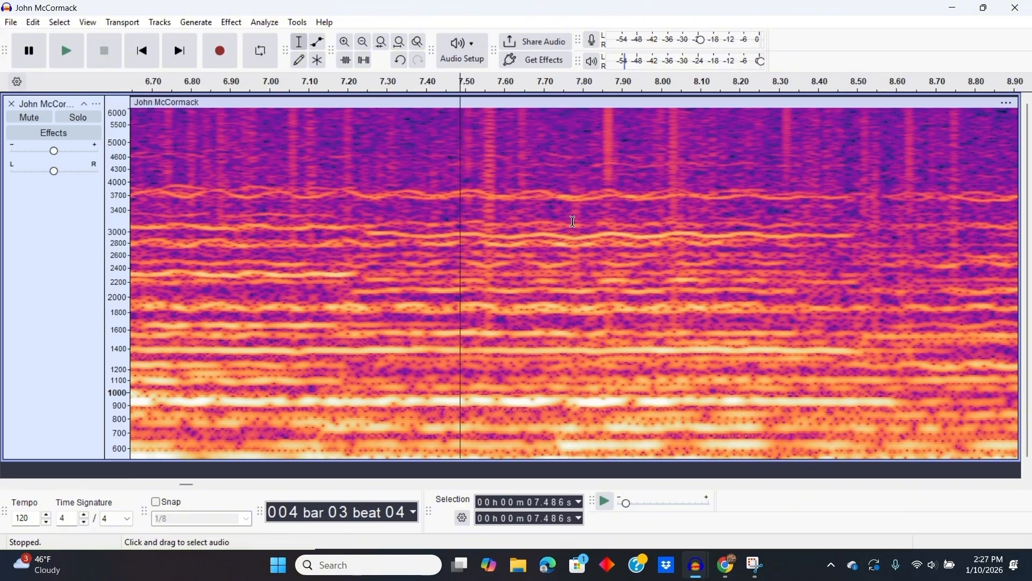
Try repeating the spectral edit on the area between about 7.767 and 7.797 s near 3400 Hz
{"action": "left_click_drag", "start_coordinate": [571, 206], "coordinate": [579, 215]}
{"action": "key", "text": "ctrl+r"}
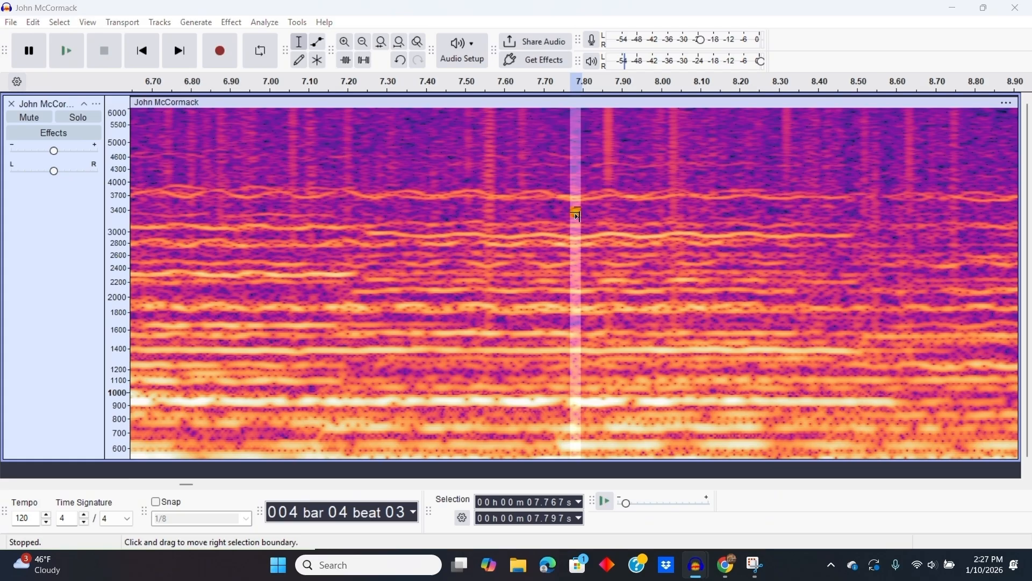
{"action": "left_click", "coordinate": [528, 229]}
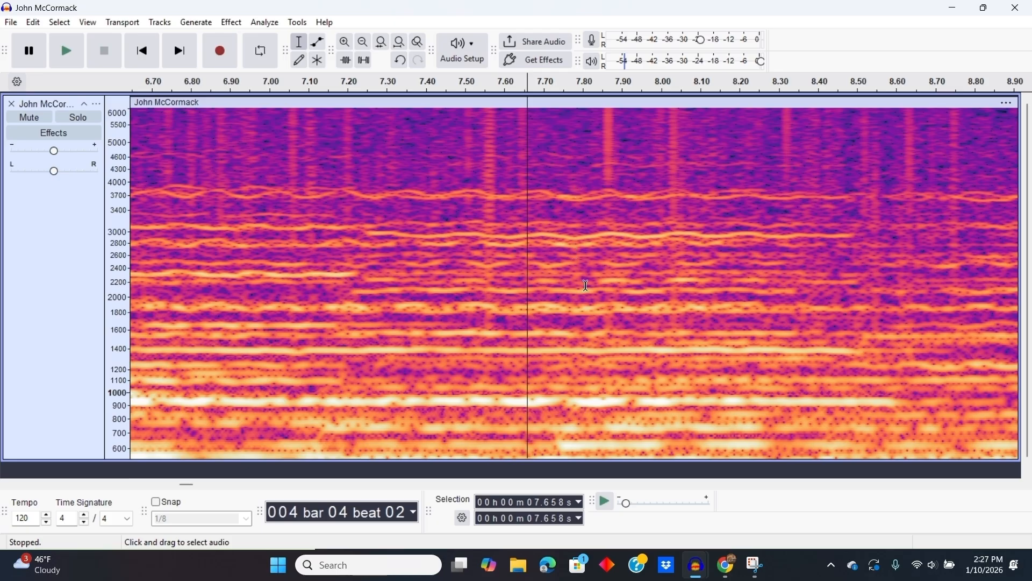
Try the spectral edit on about 7.764 to 7.829 s between roughly 1650 and 2000 Hz, and undo it
{"action": "left_click_drag", "start_coordinate": [569, 298], "coordinate": [594, 326]}
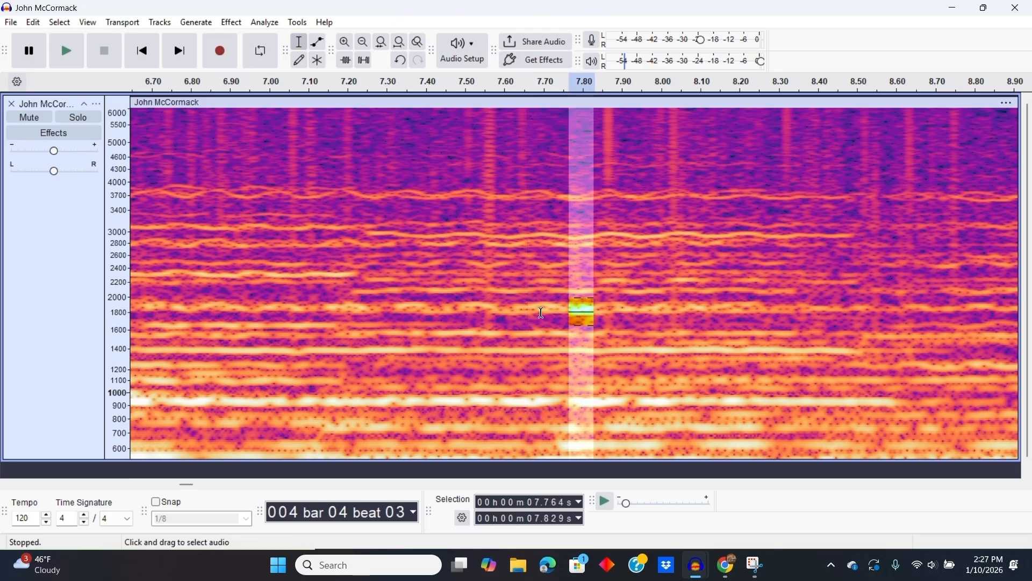
{"action": "key", "text": "ctrl+r"}
{"action": "left_click", "coordinate": [607, 316]}
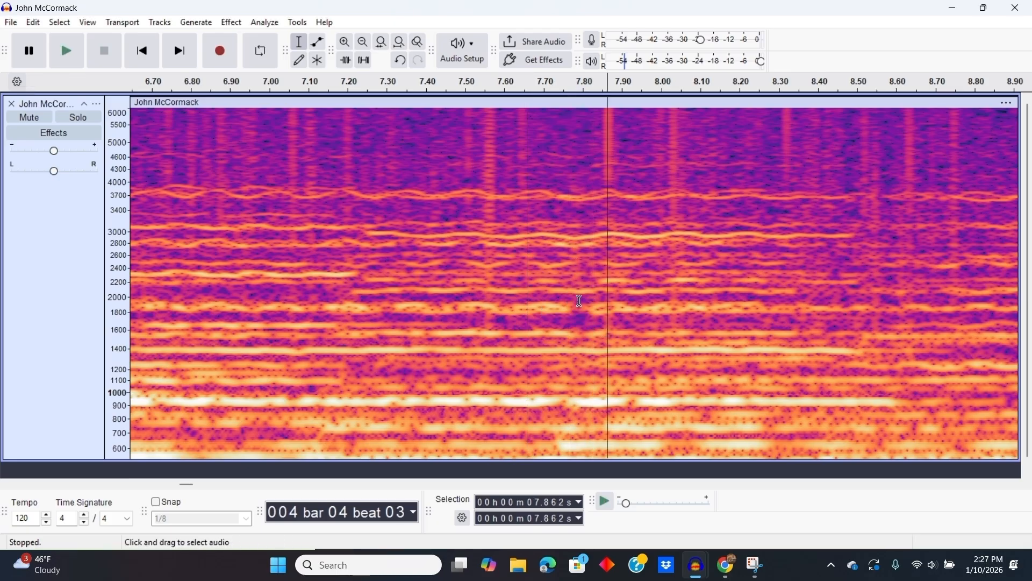
{"action": "key", "text": "ctrl+z"}
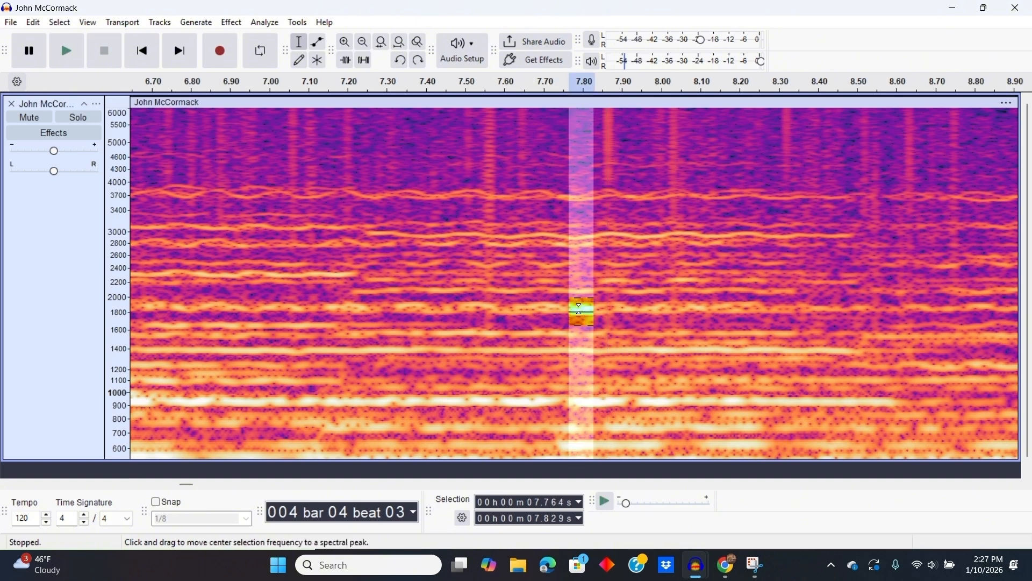
Undo the two remaining spectral edits near 7.78 s, at about 3400 Hz and 1700 Hz
{"action": "right_click", "coordinate": [121, 117]}
{"action": "left_click", "coordinate": [391, 247]}
{"action": "key", "text": "ctrl+z"}
{"action": "key", "text": "ctrl+z"}
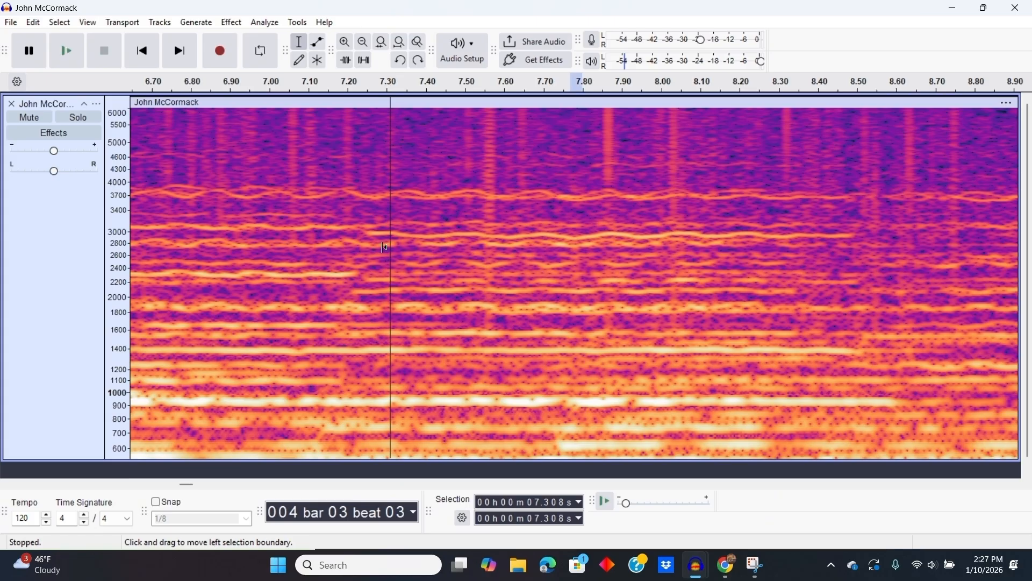
{"action": "key", "text": "ctrl+z"}
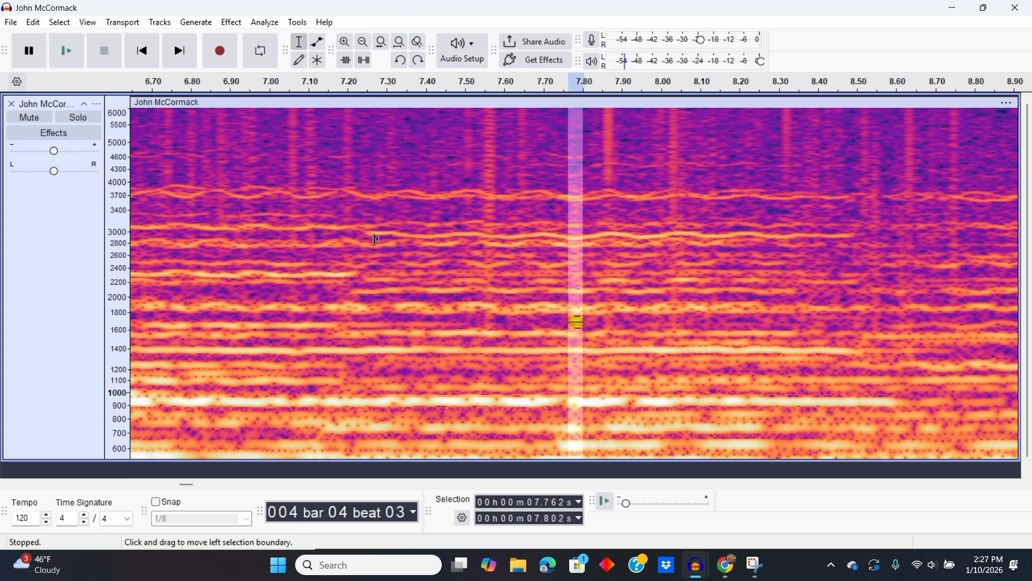
Widen the frequency range and examine the vertical click lines in the spectrogram over the first 9 seconds
{"action": "right_click", "coordinate": [121, 142]}
{"action": "left_click", "coordinate": [196, 262]}
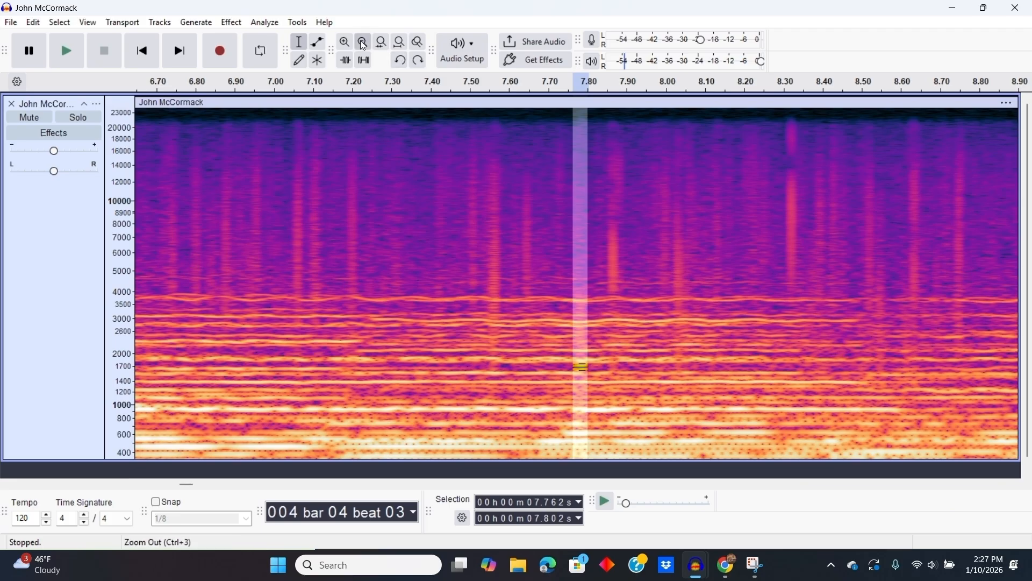
{"action": "left_click", "coordinate": [364, 44]}
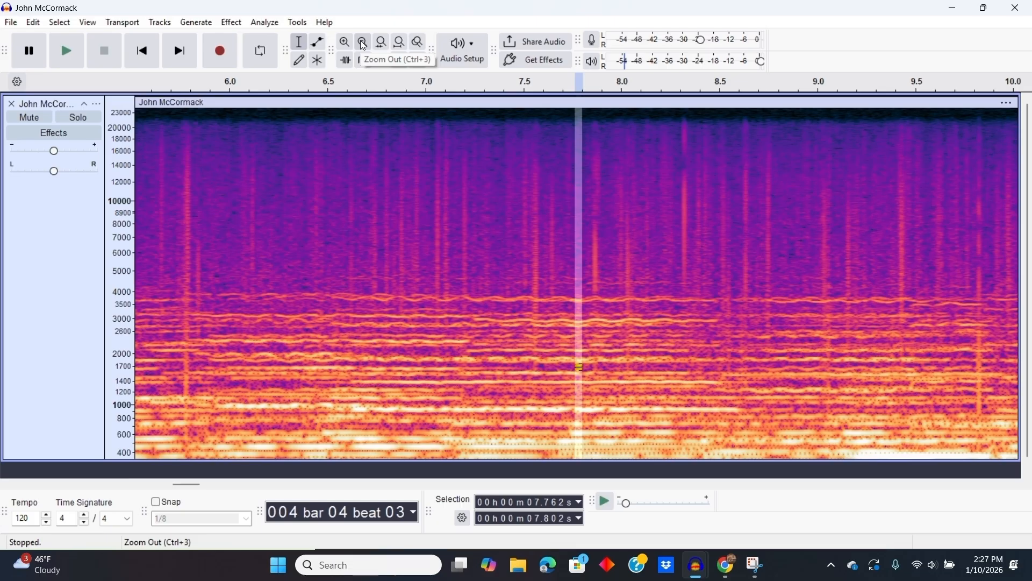
{"action": "left_click", "coordinate": [364, 44]}
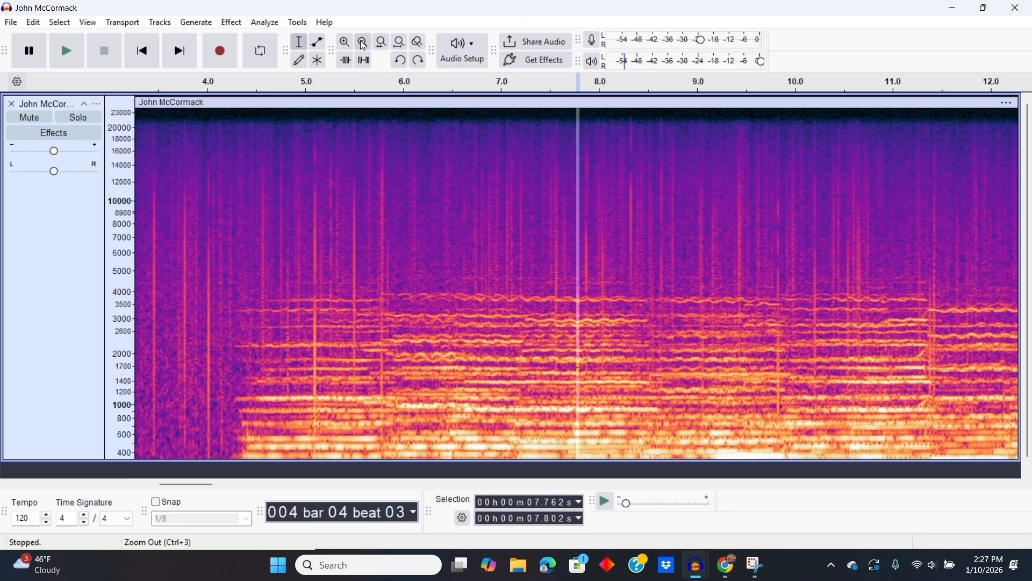
{"action": "left_click_drag", "start_coordinate": [192, 485], "coordinate": [153, 488]}
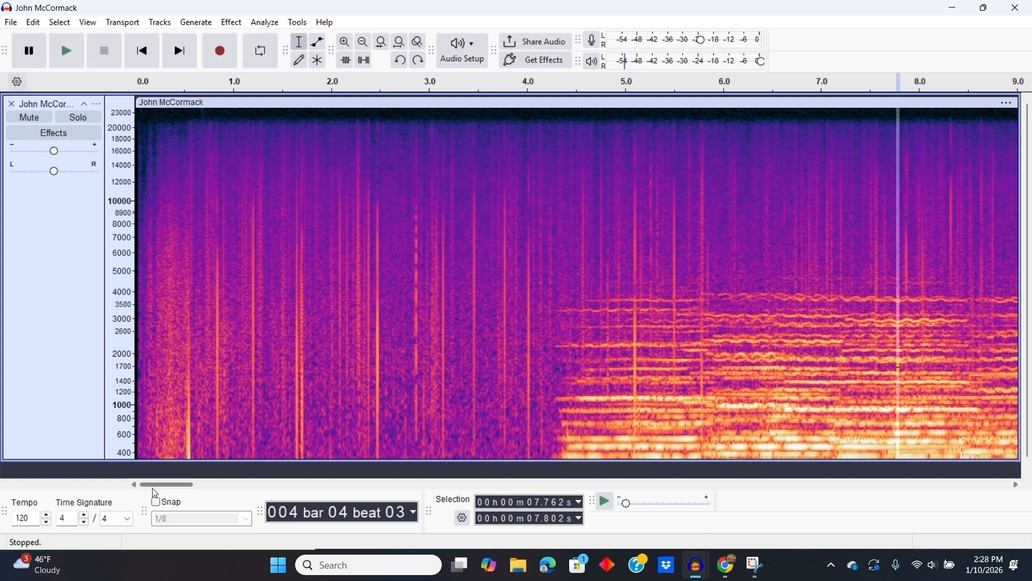
Set the playback start at about 1.44 s, reduce the play-at-speed rate and mute the track
{"action": "mouse_move", "coordinate": [628, 507]}
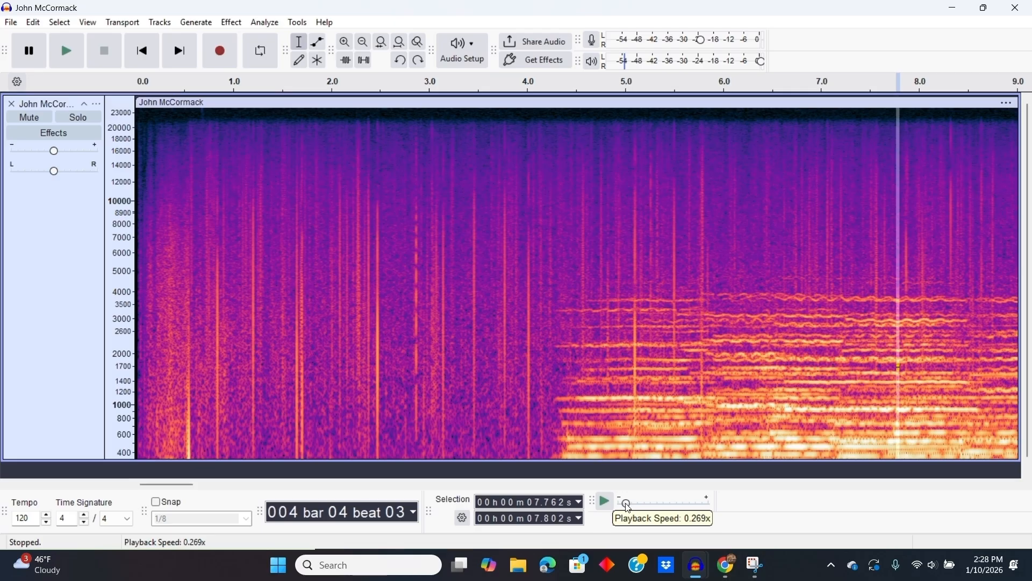
{"action": "left_click", "coordinate": [277, 288]}
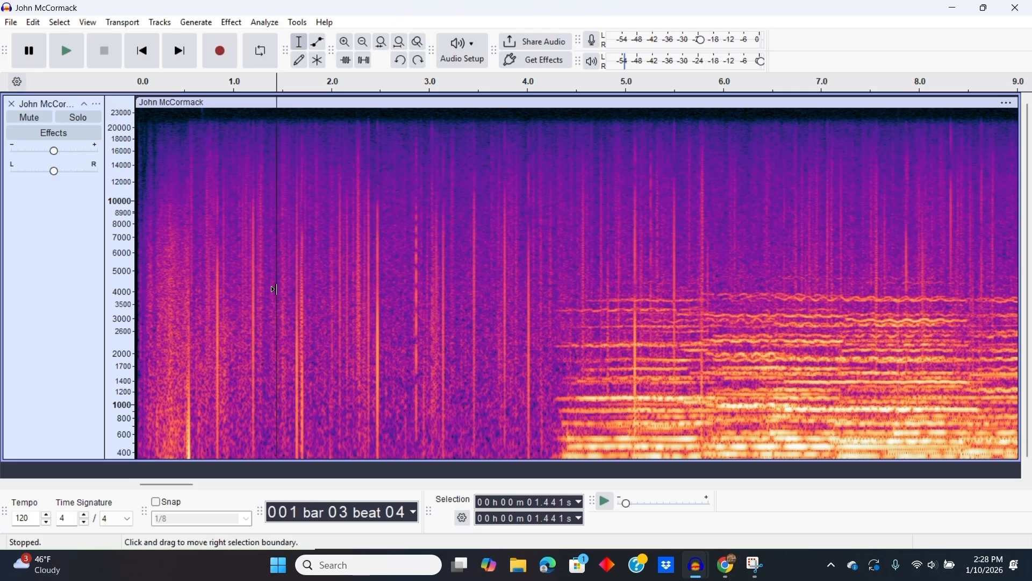
{"action": "left_click_drag", "start_coordinate": [628, 507], "coordinate": [625, 508]}
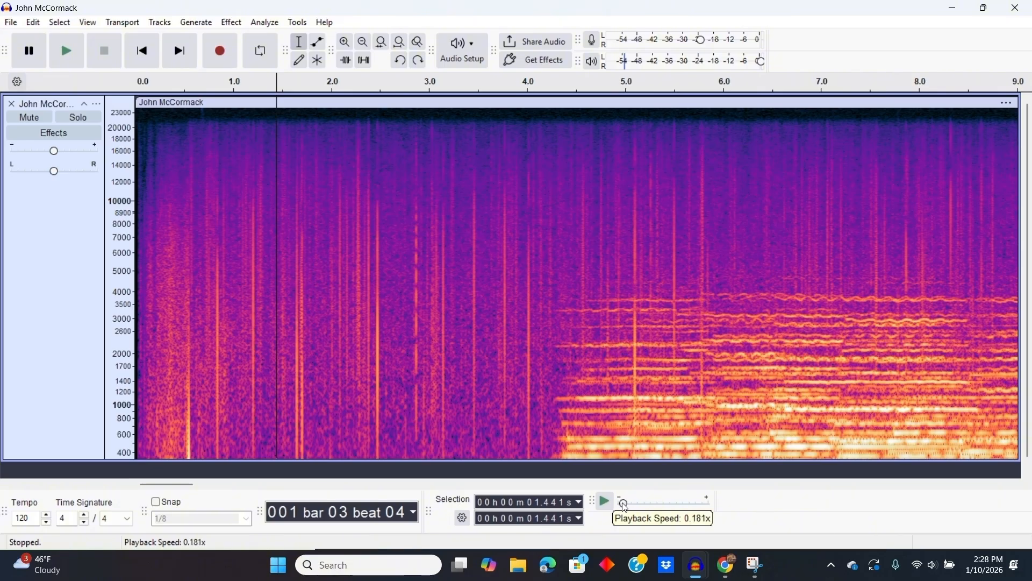
{"action": "left_click_drag", "start_coordinate": [625, 508], "coordinate": [632, 509]}
{"action": "left_click_drag", "start_coordinate": [631, 509], "coordinate": [624, 508]}
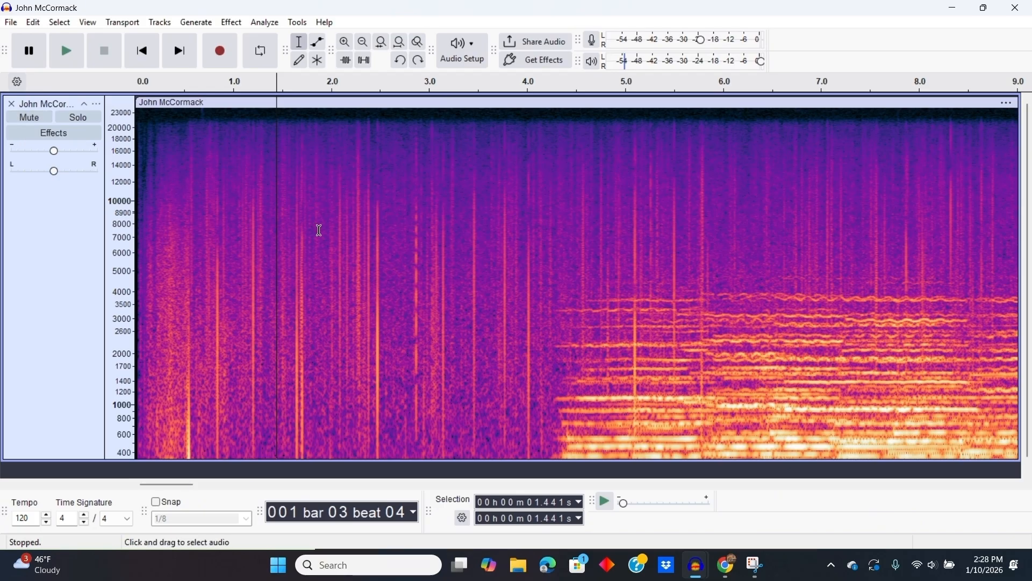
{"action": "left_click", "coordinate": [28, 119]}
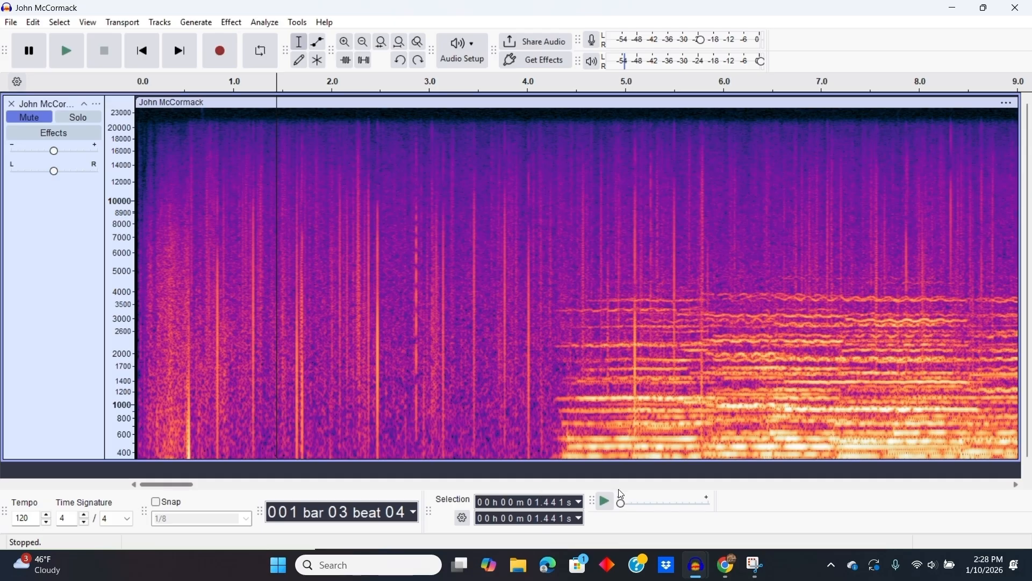
Play the muted spectrogram at reduced speed from about 1.44 s, replay it at closer time magnification, and stop playback
{"action": "left_click", "coordinate": [606, 504]}
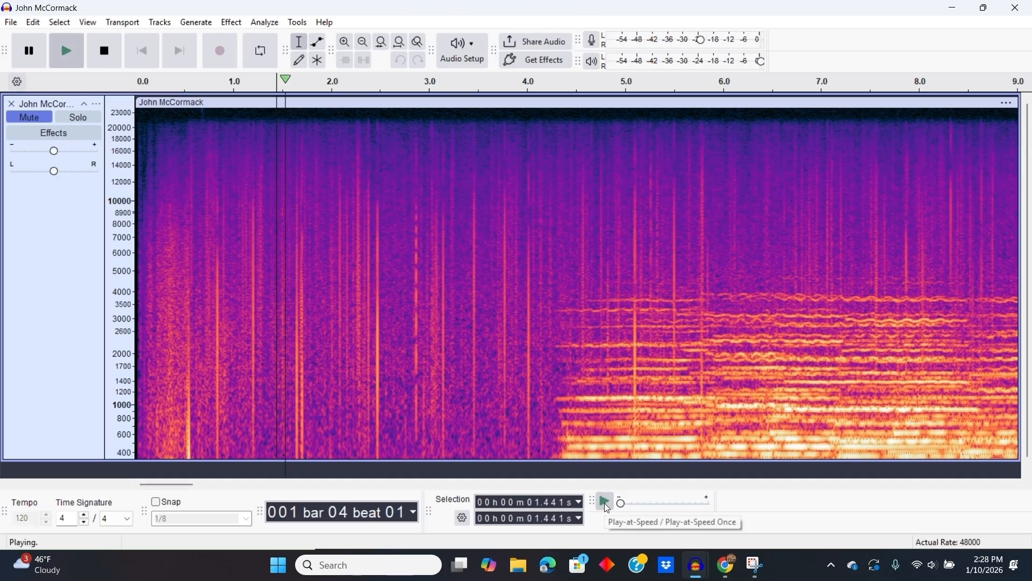
{"action": "left_click", "coordinate": [346, 43]}
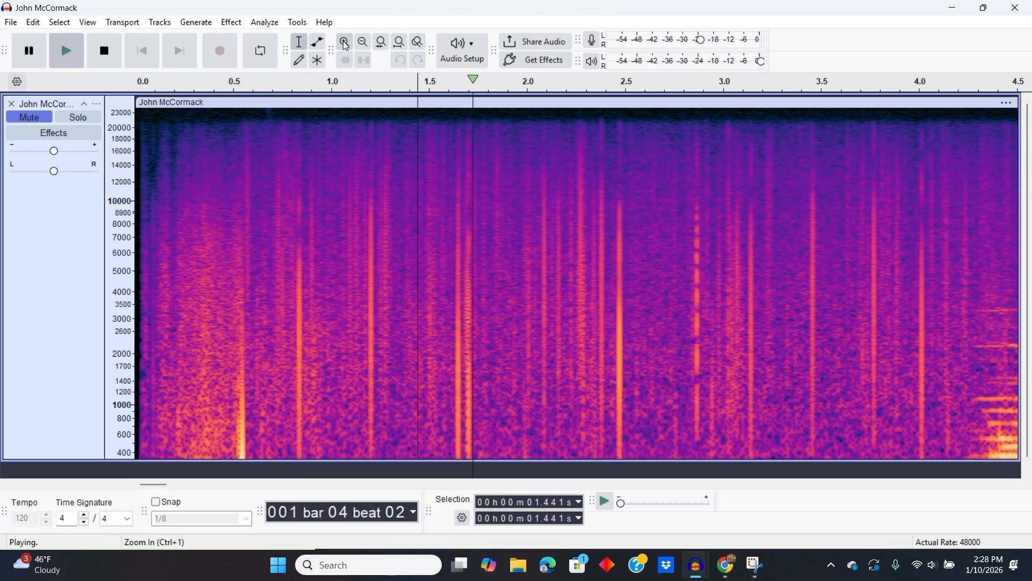
{"action": "left_click", "coordinate": [606, 503]}
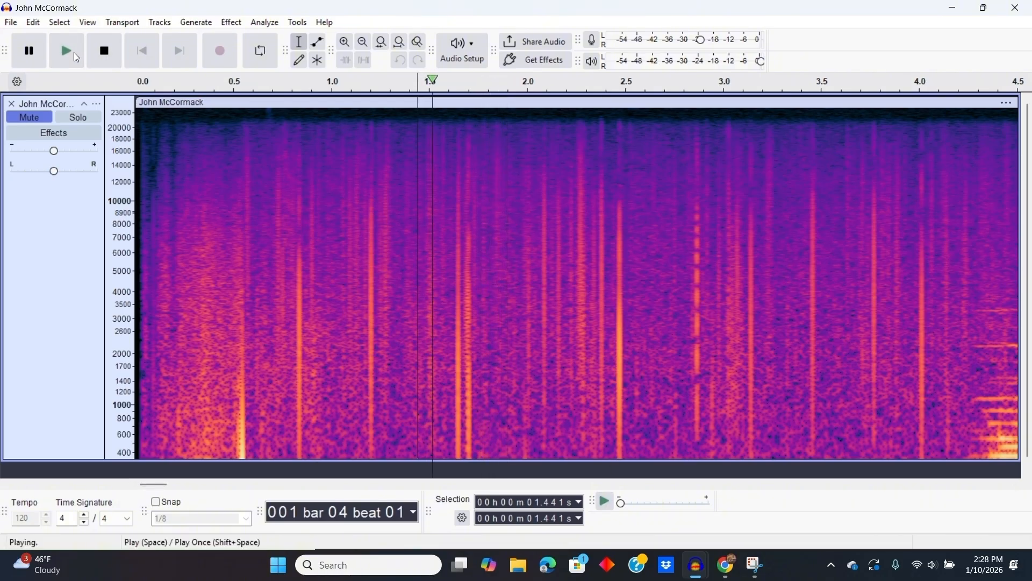
{"action": "left_click", "coordinate": [108, 53]}
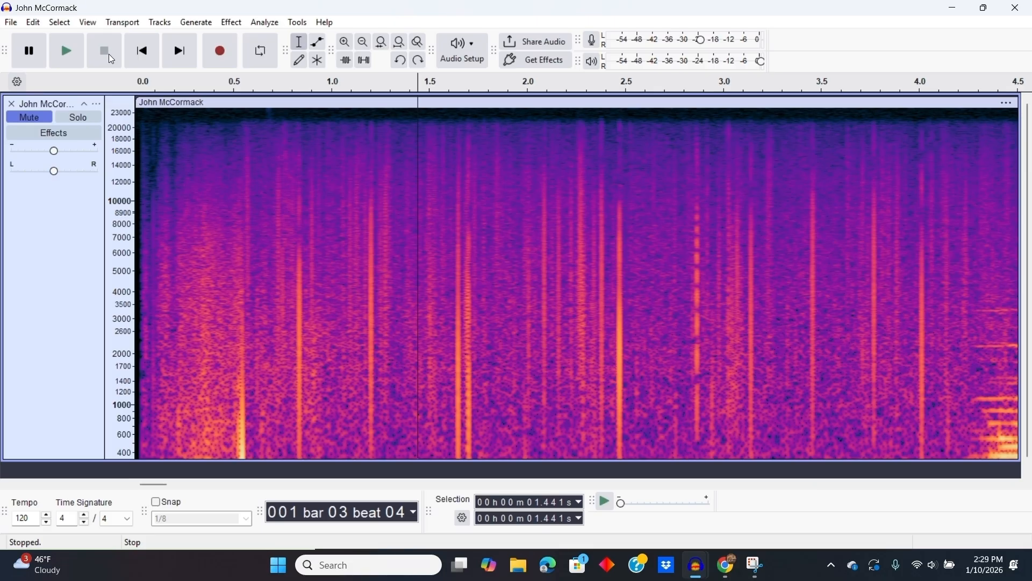
Examine the click lines against the music over the first 18 seconds with the whole frequency range displayed
{"action": "left_click", "coordinate": [362, 45]}
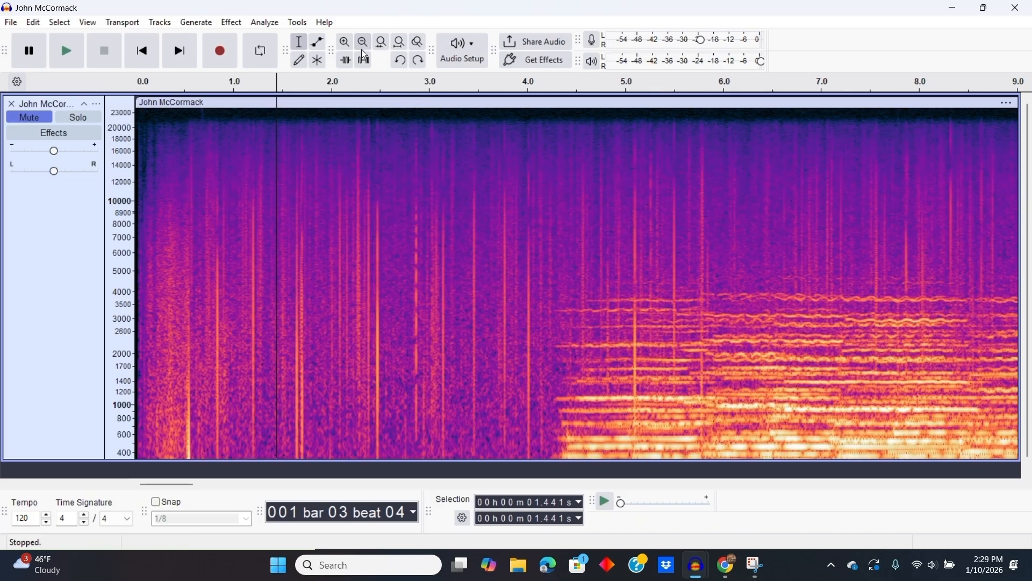
{"action": "right_click", "coordinate": [118, 288]}
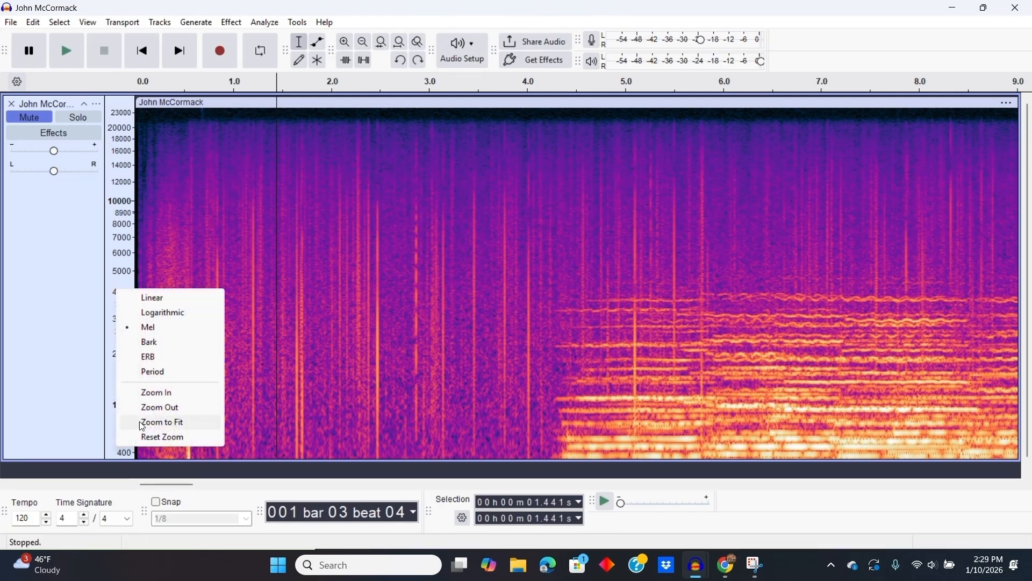
{"action": "left_click", "coordinate": [147, 409]}
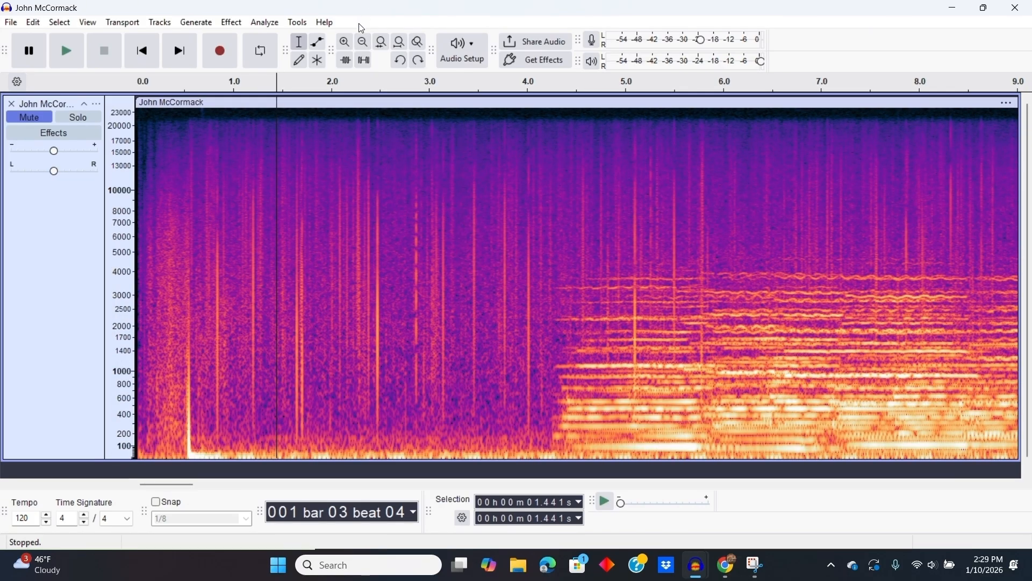
{"action": "left_click", "coordinate": [364, 46]}
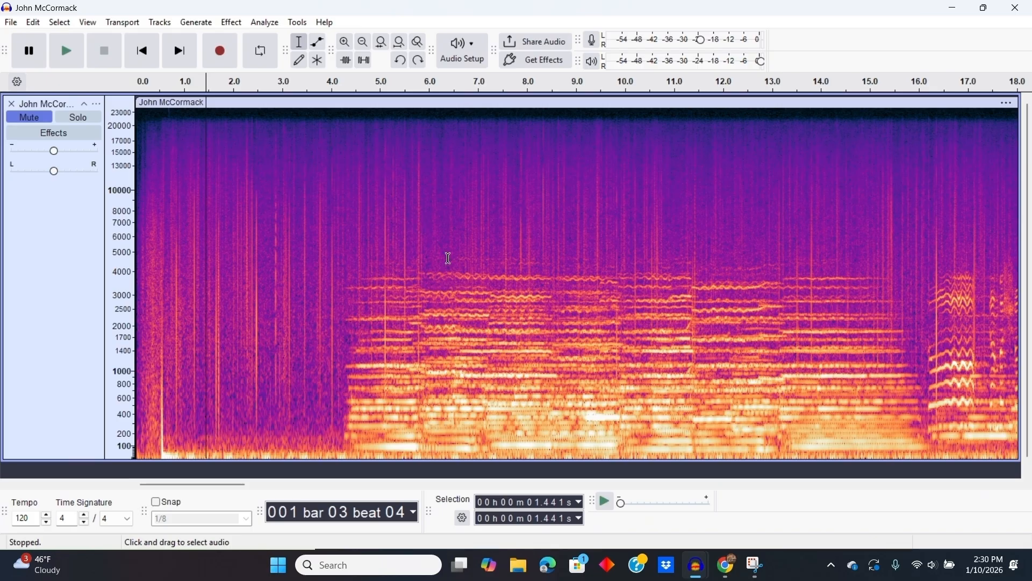
Try a low-pass filter at 6000 Hz with a 24 dB per octave roll-off on the whole track
{"action": "left_click", "coordinate": [364, 41]}
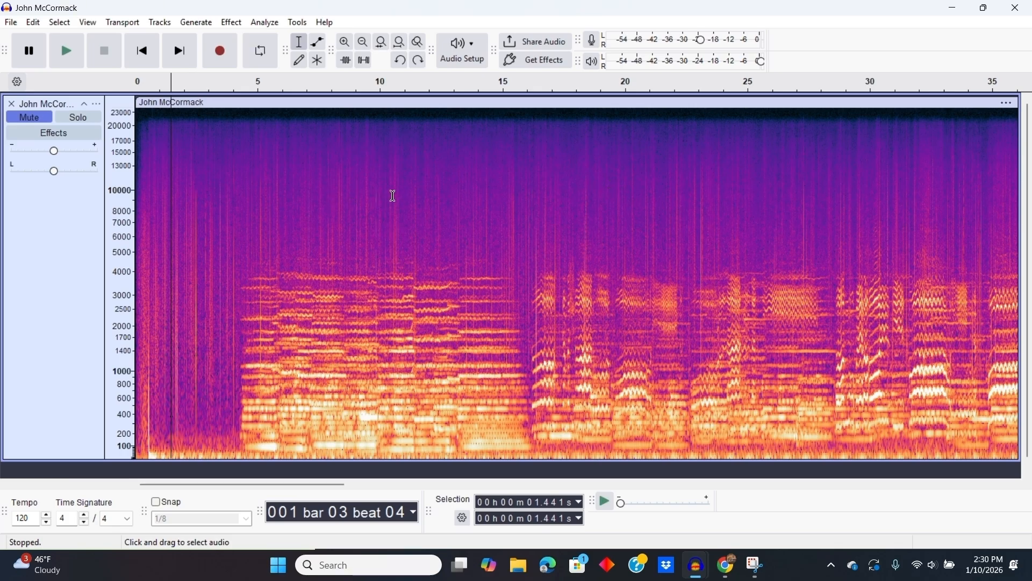
{"action": "key", "text": "ctrl+a"}
{"action": "left_click", "coordinate": [232, 22]}
{"action": "mouse_move", "coordinate": [343, 164]}
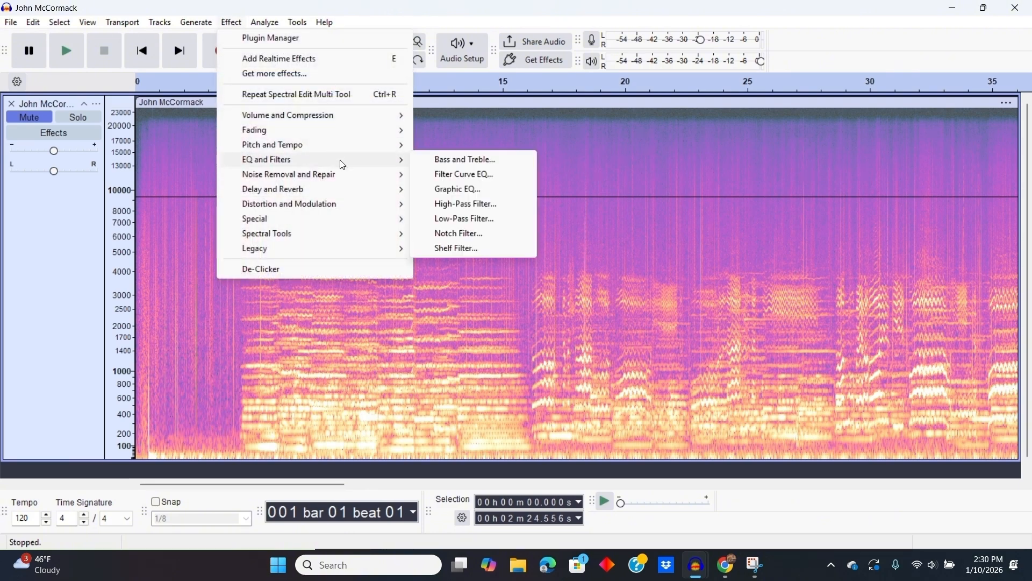
{"action": "left_click", "coordinate": [476, 220]}
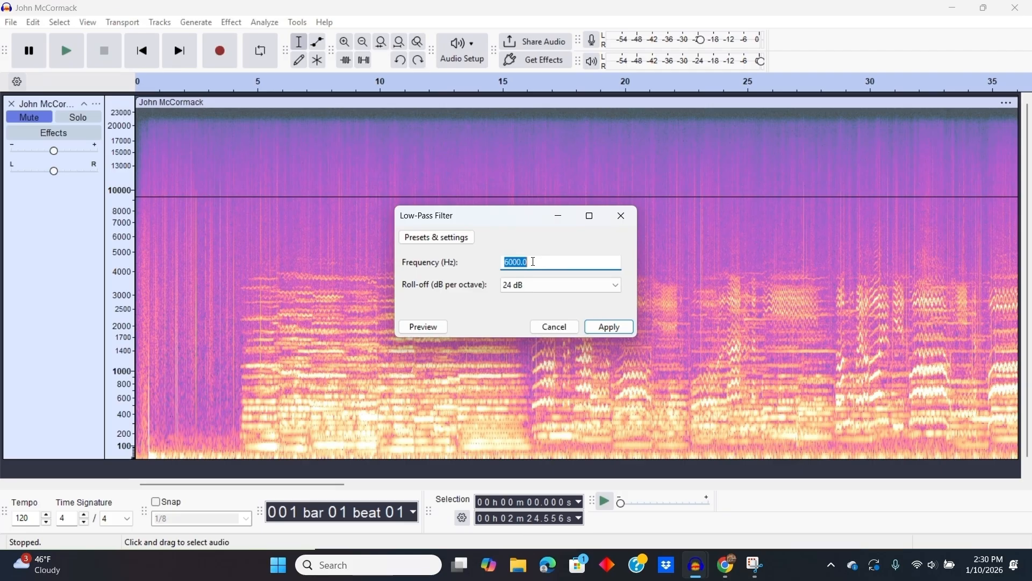
{"action": "left_click", "coordinate": [602, 327]}
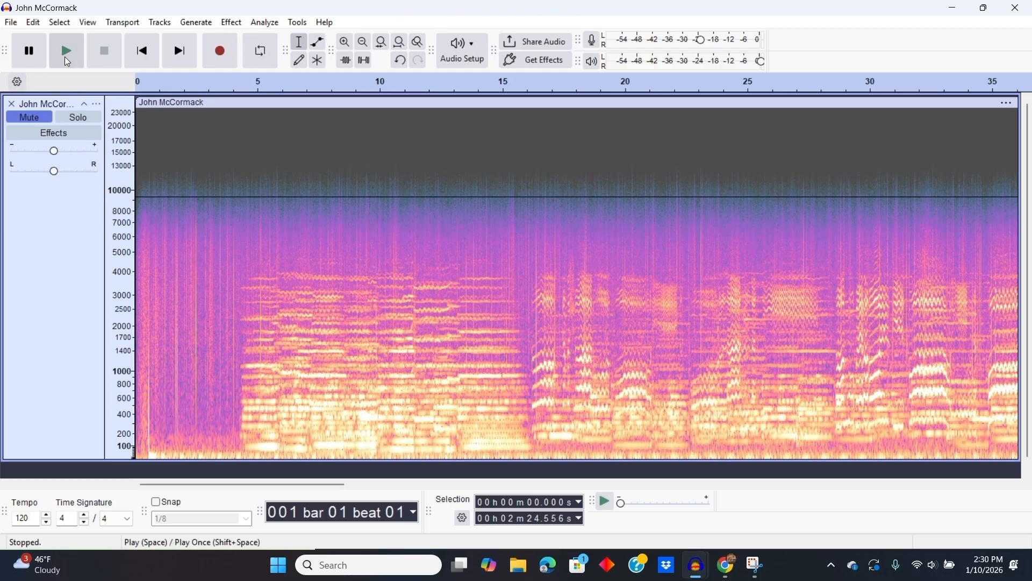
Play the low-pass filtered track unmuted from the start, stop playback and undo the filter
{"action": "left_click", "coordinate": [67, 54]}
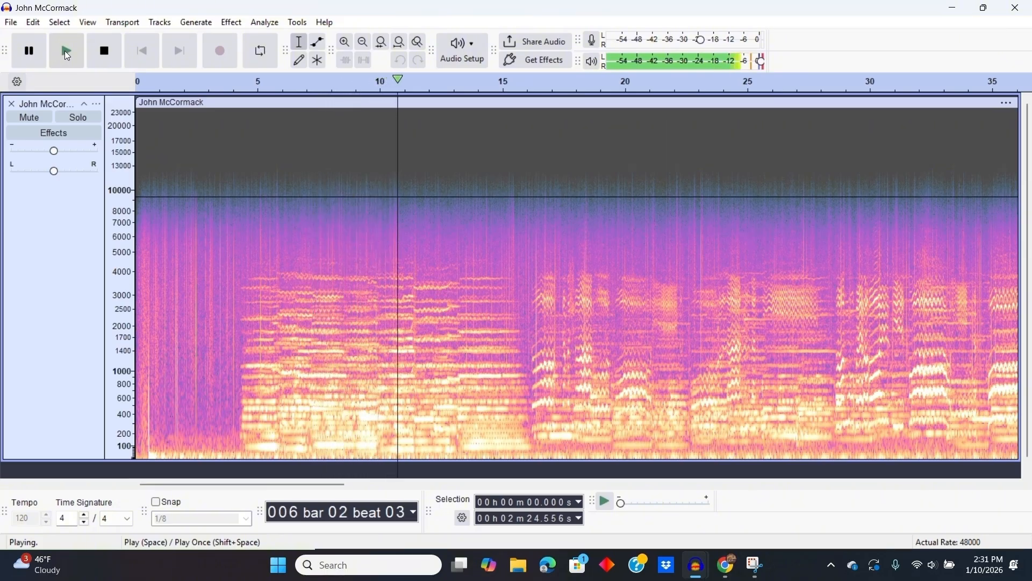
{"action": "left_click", "coordinate": [106, 52]}
{"action": "left_click", "coordinate": [183, 144]}
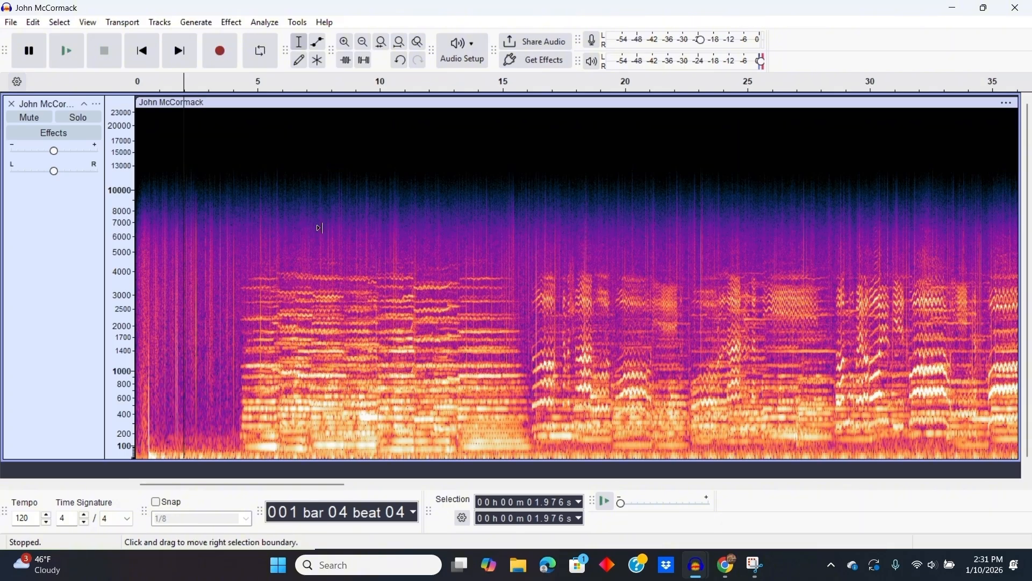
{"action": "key", "text": "ctrl+z"}
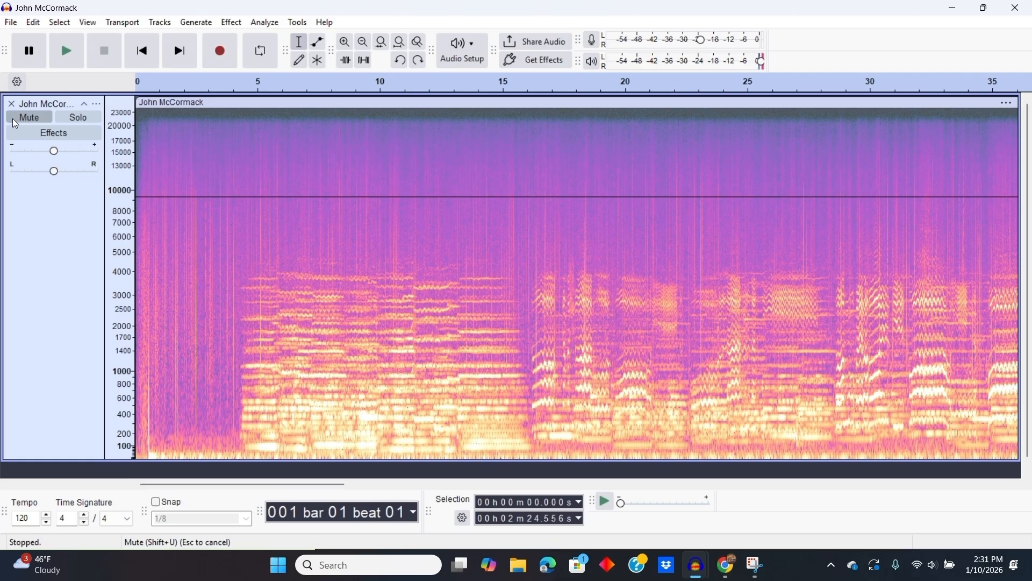
{"action": "left_click", "coordinate": [185, 258]}
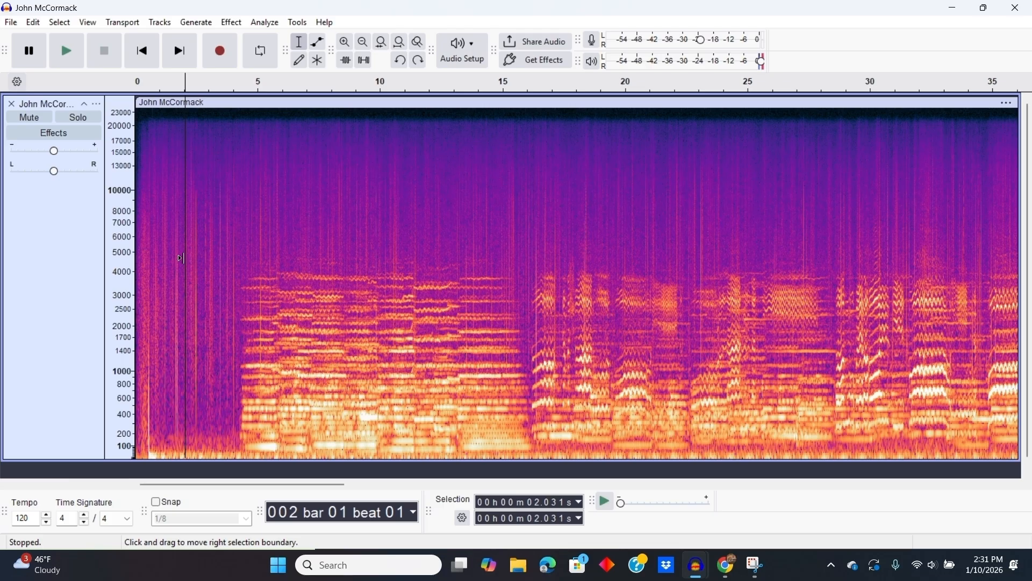
Try the High-Pass Filter on the whole track with its current settings, and undo it
{"action": "double_click", "coordinate": [237, 306]}
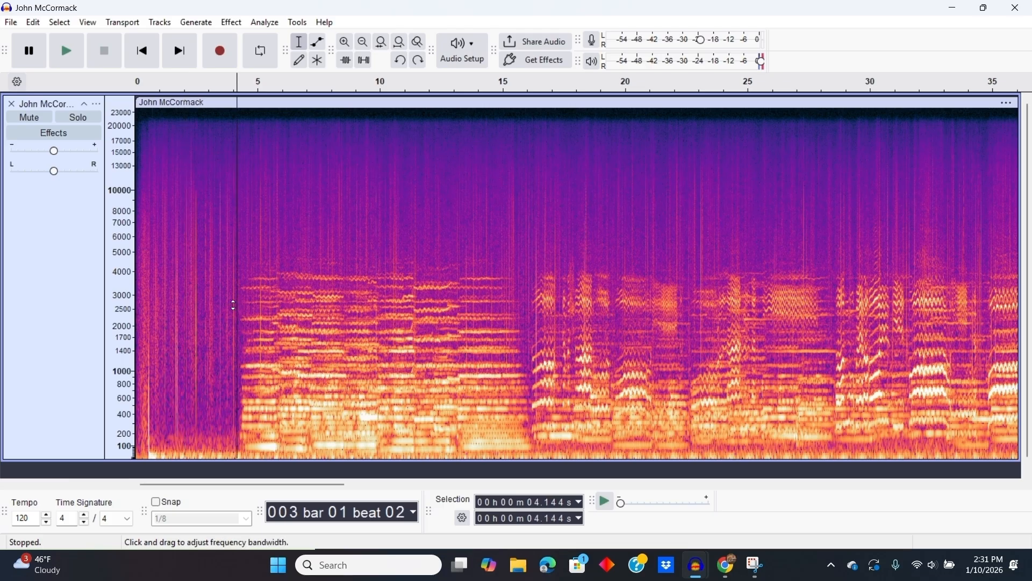
{"action": "left_click", "coordinate": [232, 22]}
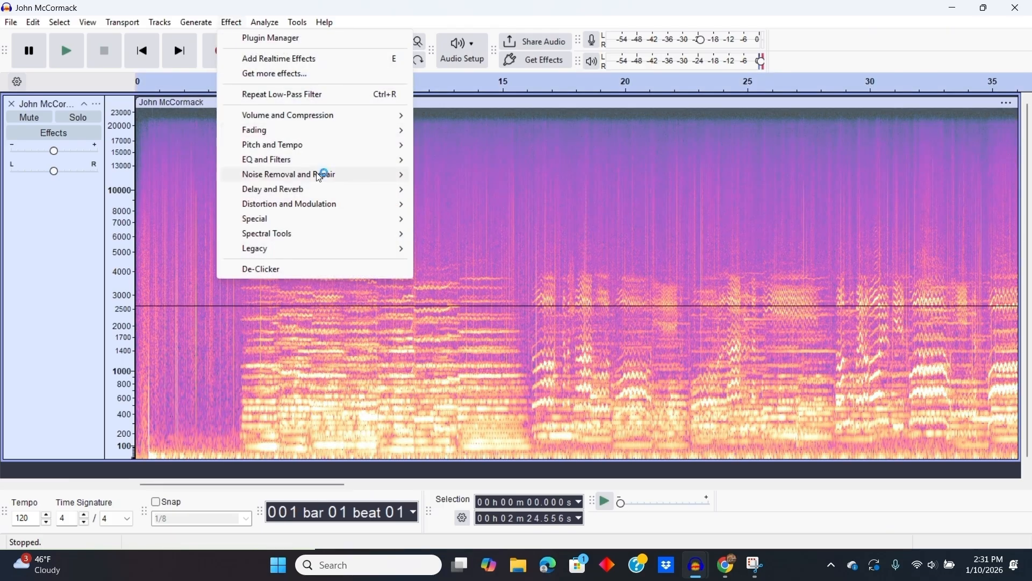
{"action": "mouse_move", "coordinate": [320, 161]}
{"action": "left_click", "coordinate": [450, 203]}
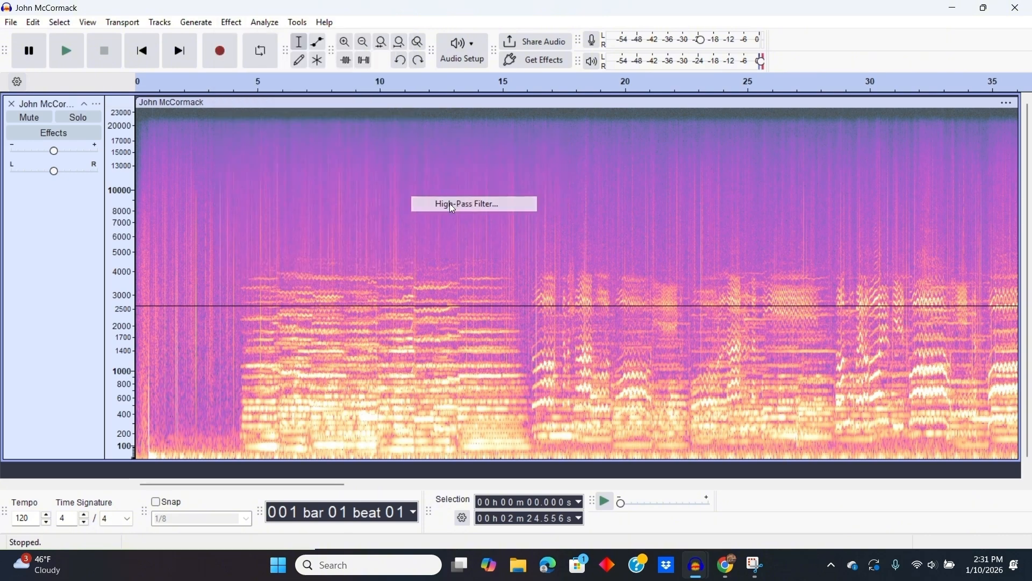
{"action": "left_click", "coordinate": [612, 329]}
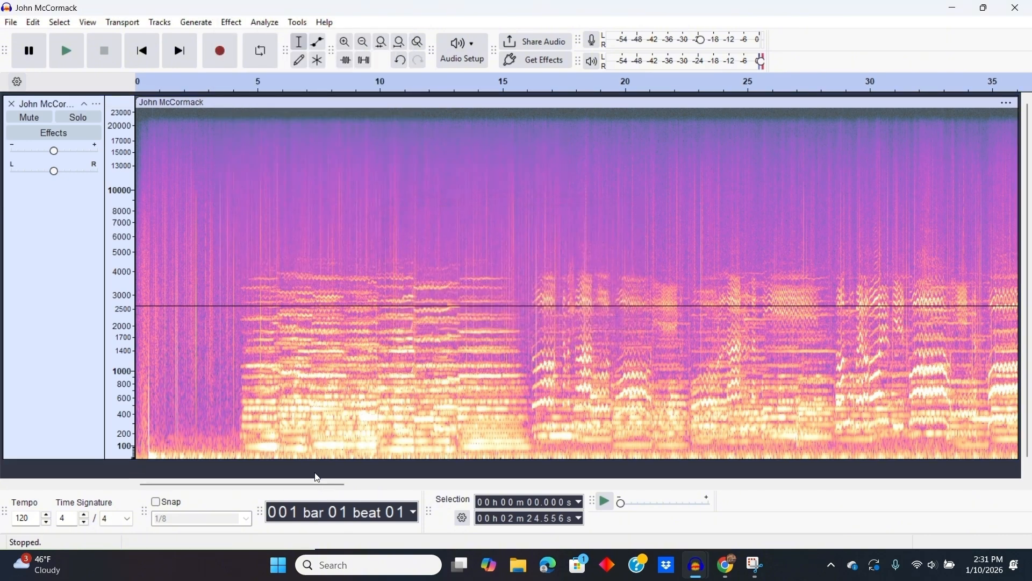
{"action": "left_click", "coordinate": [201, 239]}
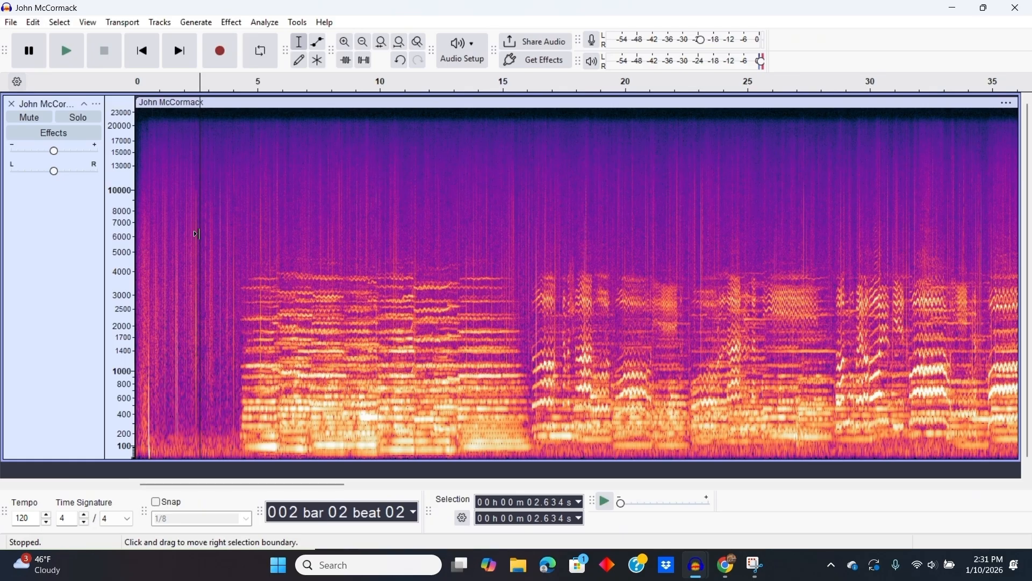
{"action": "key", "text": "ctrl+z"}
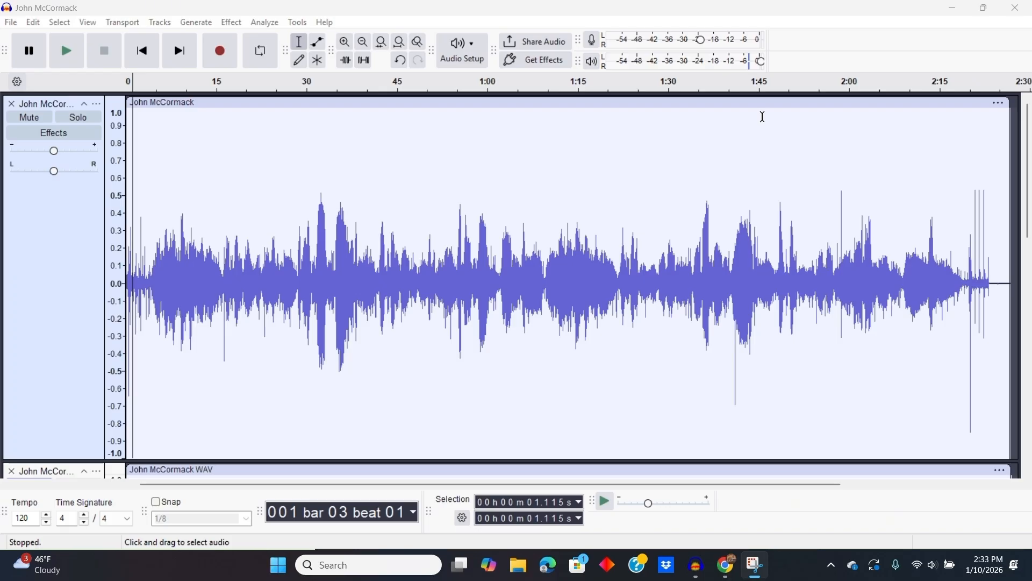
Display the first track as a spectrogram and play the whole clip from the start for about 23 seconds
{"action": "left_click", "coordinate": [97, 103]}
{"action": "left_click", "coordinate": [150, 236]}
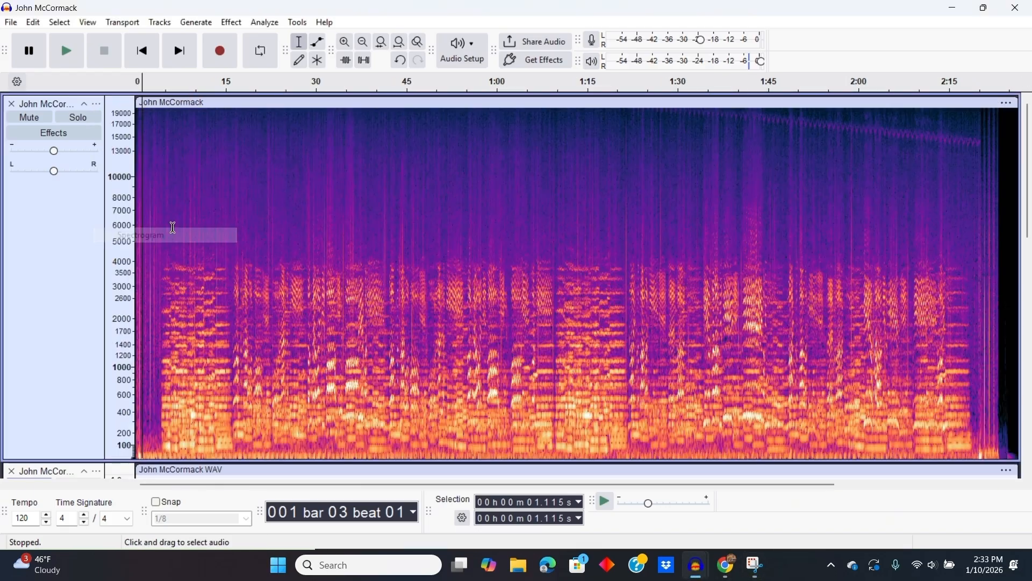
{"action": "double_click", "coordinate": [222, 183]}
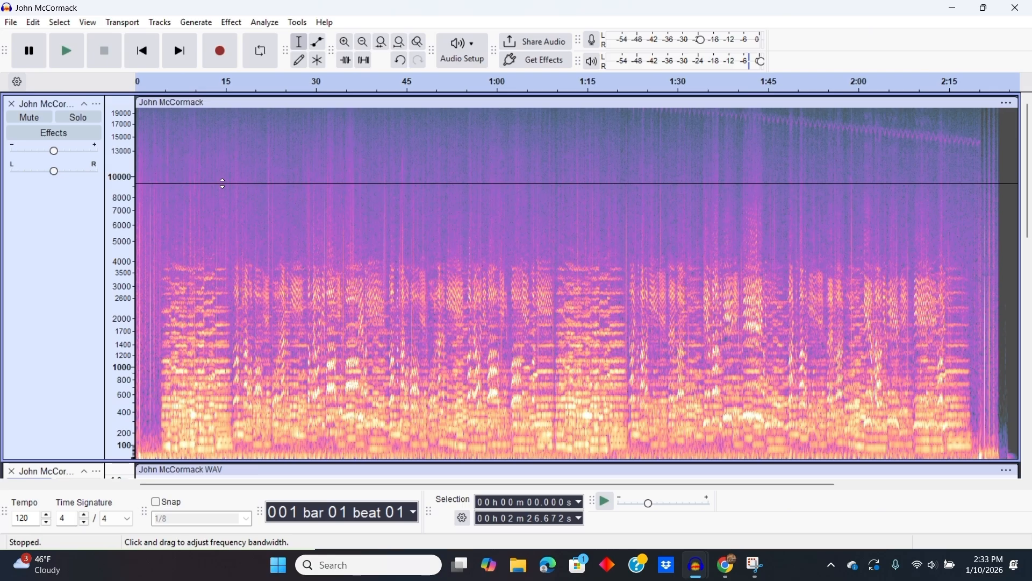
{"action": "left_click", "coordinate": [66, 51]}
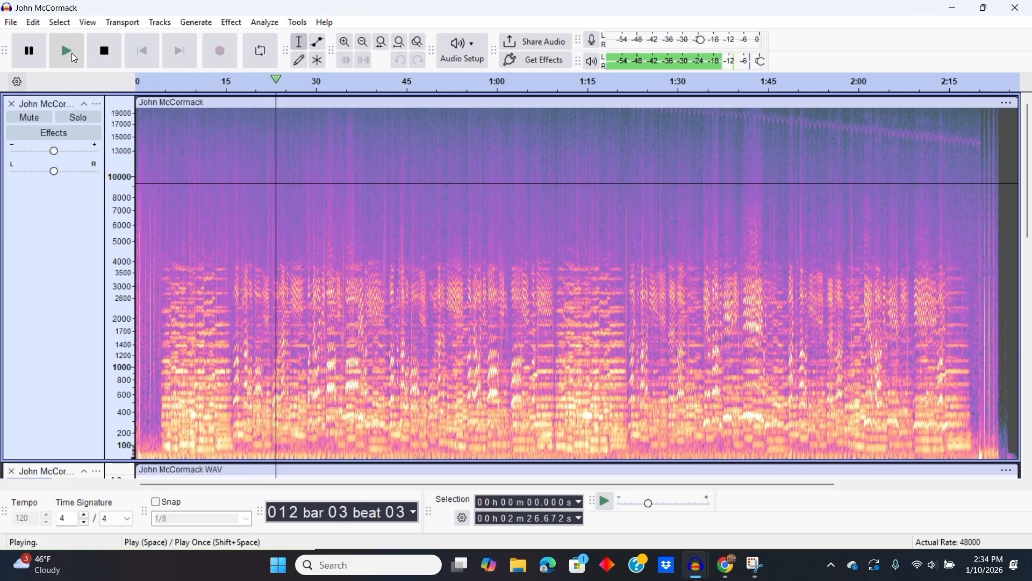
{"action": "left_click", "coordinate": [102, 51]}
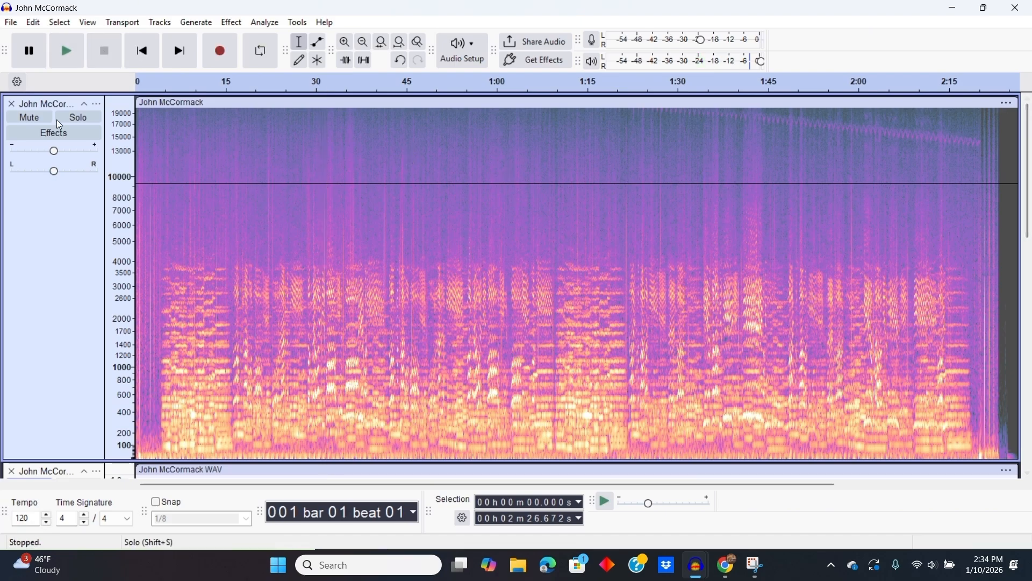
Mute the first track and unmute the WAV track below it
{"action": "left_click", "coordinate": [28, 118]}
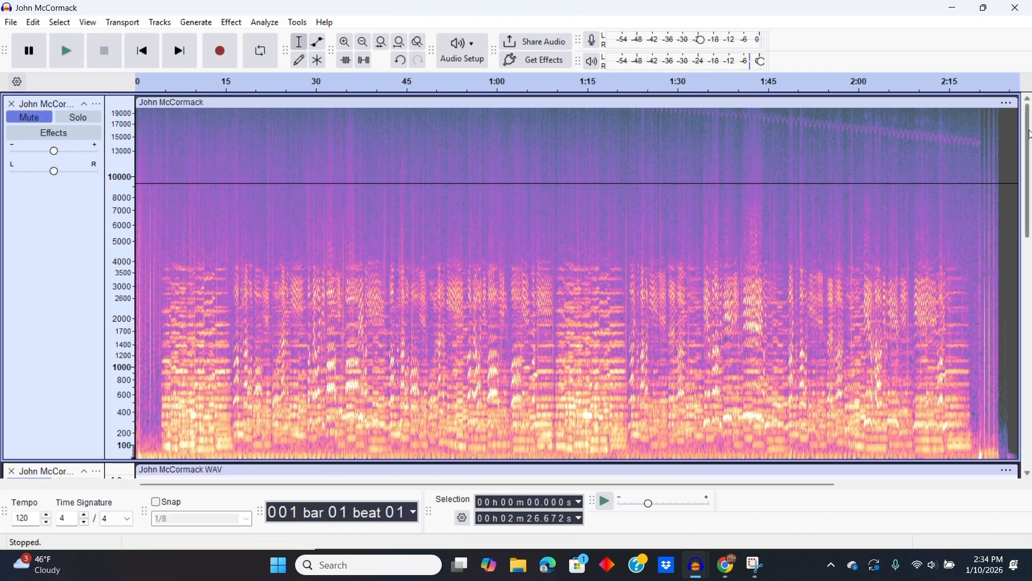
{"action": "left_click_drag", "start_coordinate": [1030, 135], "coordinate": [1031, 253]}
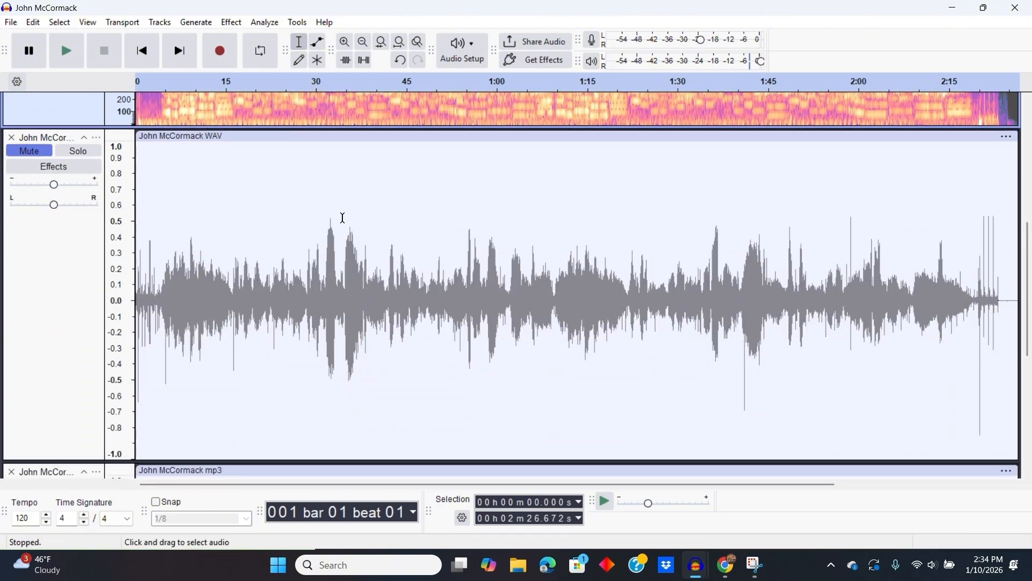
{"action": "left_click", "coordinate": [22, 155]}
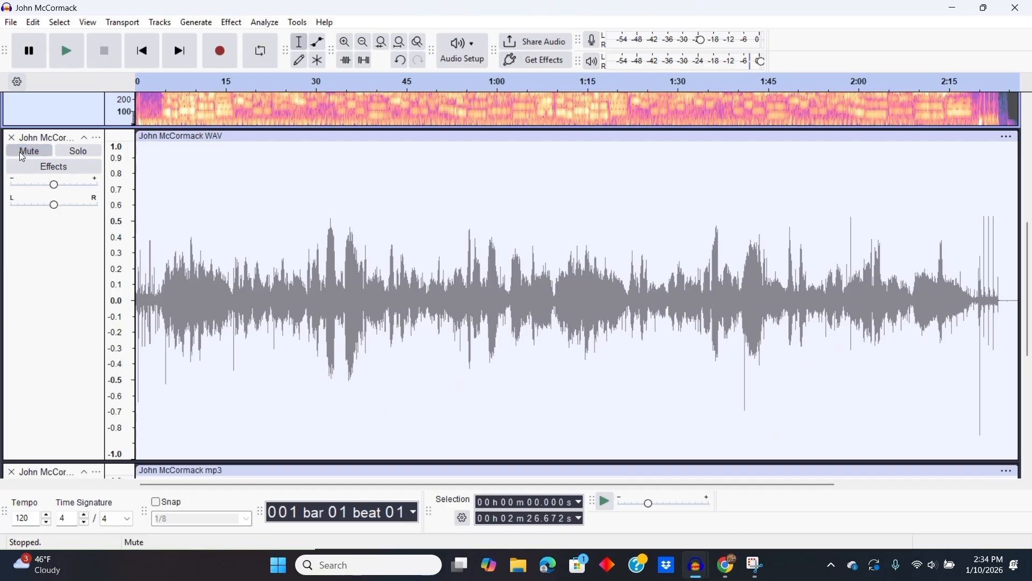
{"action": "left_click", "coordinate": [21, 152]}
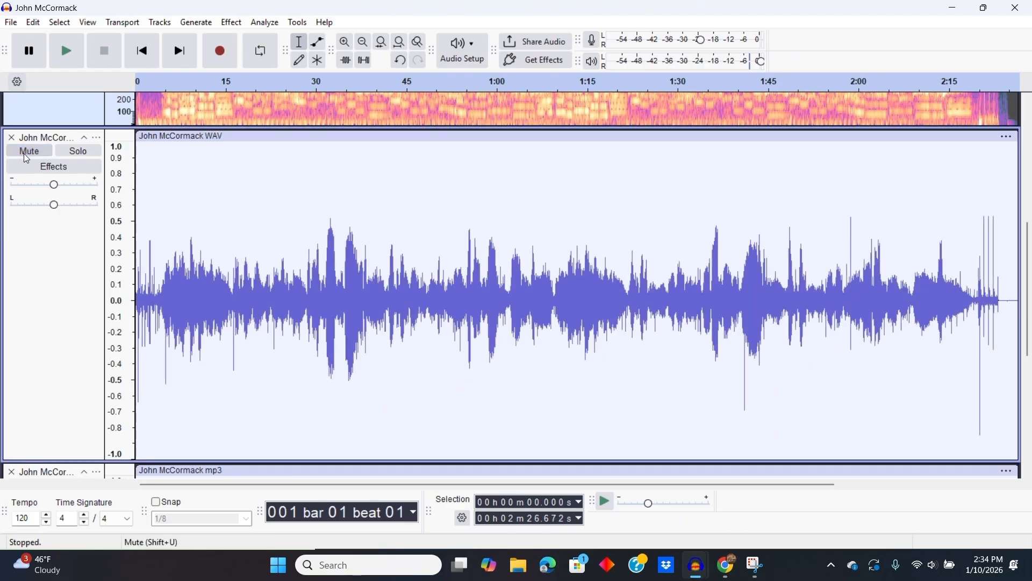
Play the WAV track from the start, switch it to spectrogram display during playback, and stop
{"action": "left_click", "coordinate": [140, 84]}
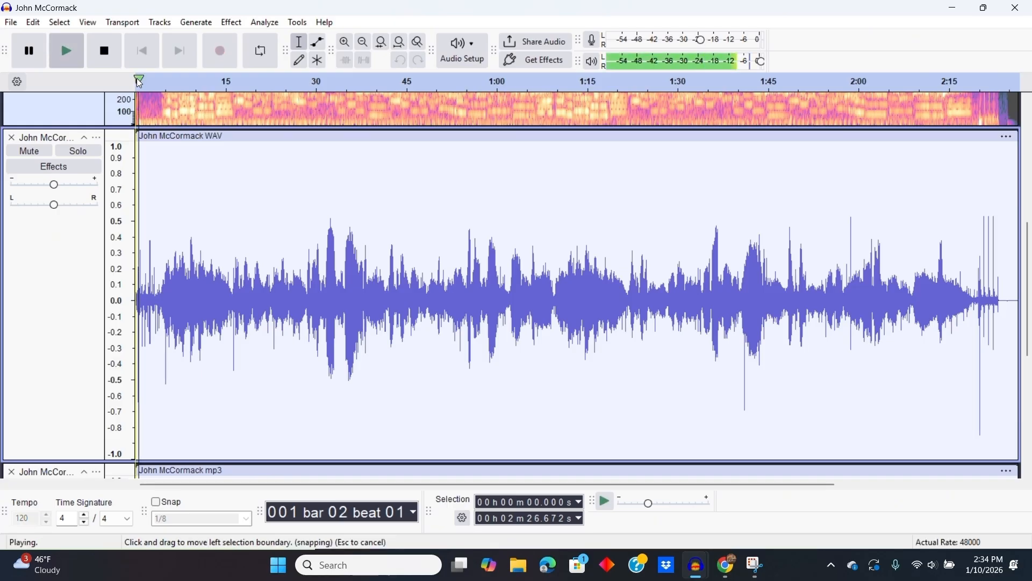
{"action": "left_click", "coordinate": [97, 137]}
{"action": "left_click", "coordinate": [155, 273]}
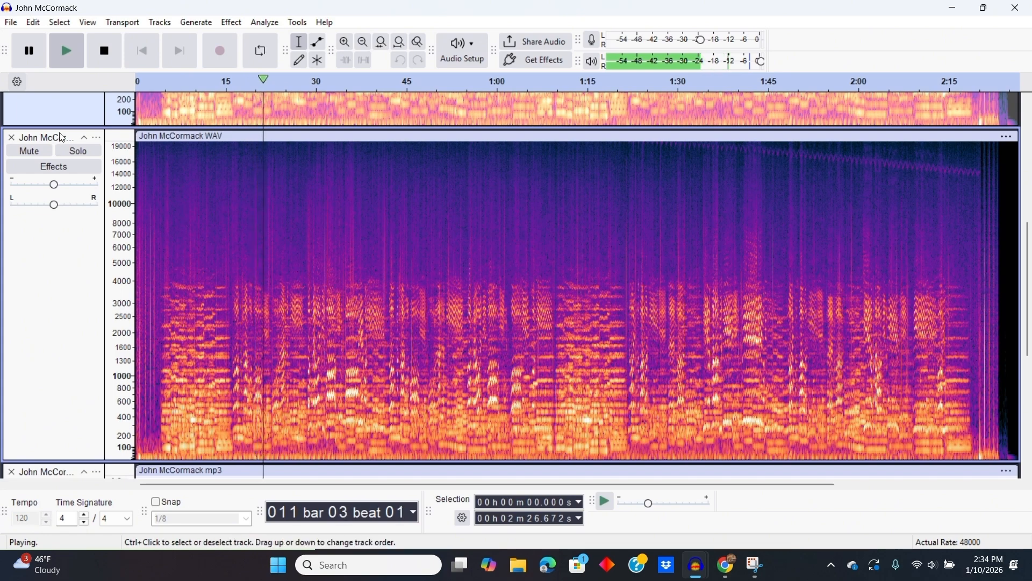
{"action": "left_click", "coordinate": [106, 65]}
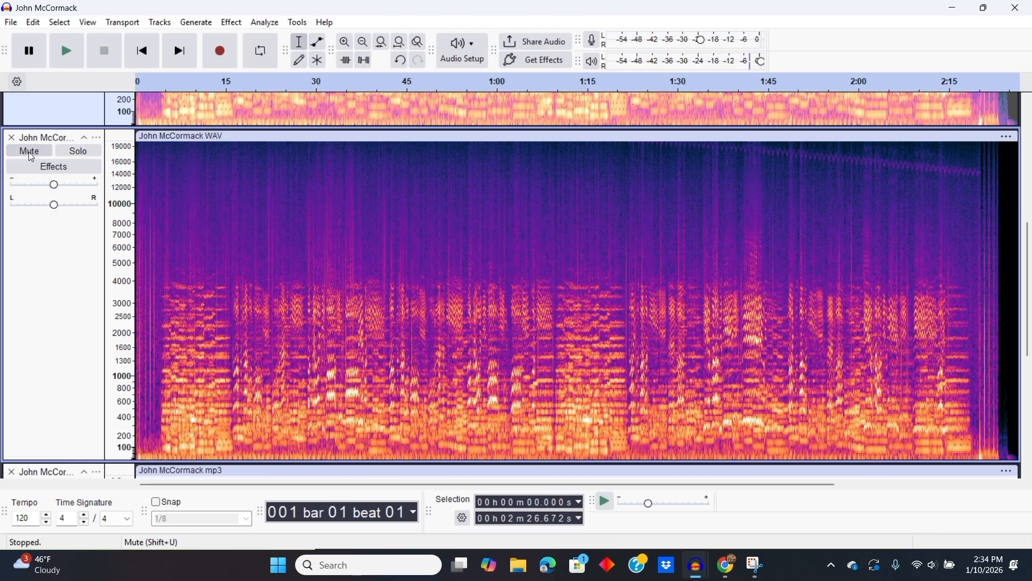
Mute the WAV track and unmute the mp3 track below it
{"action": "scroll", "coordinate": [1003, 395], "scroll_direction": "down", "scroll_amount": 6}
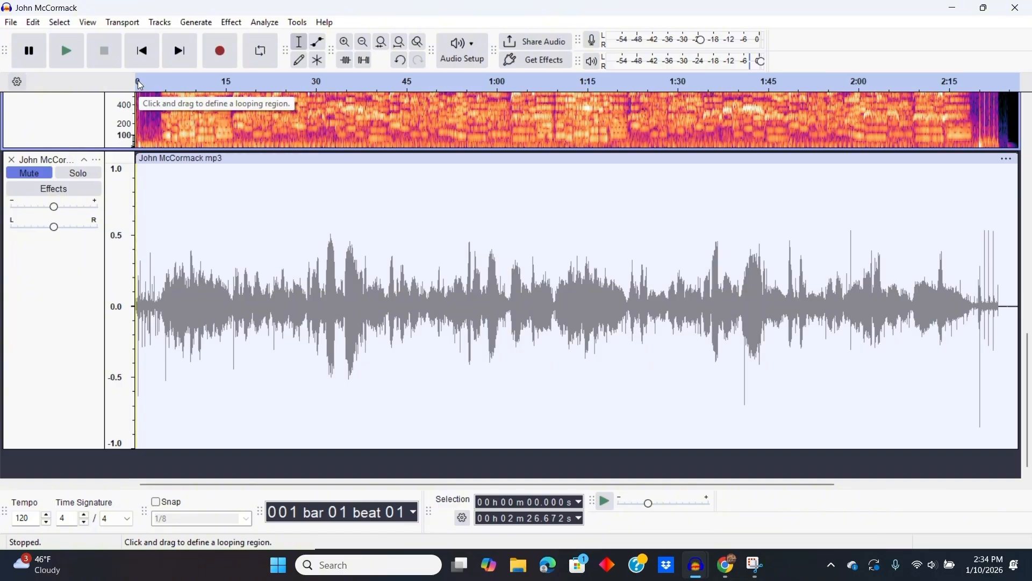
{"action": "scroll", "coordinate": [315, 221], "scroll_direction": "up", "scroll_amount": 10}
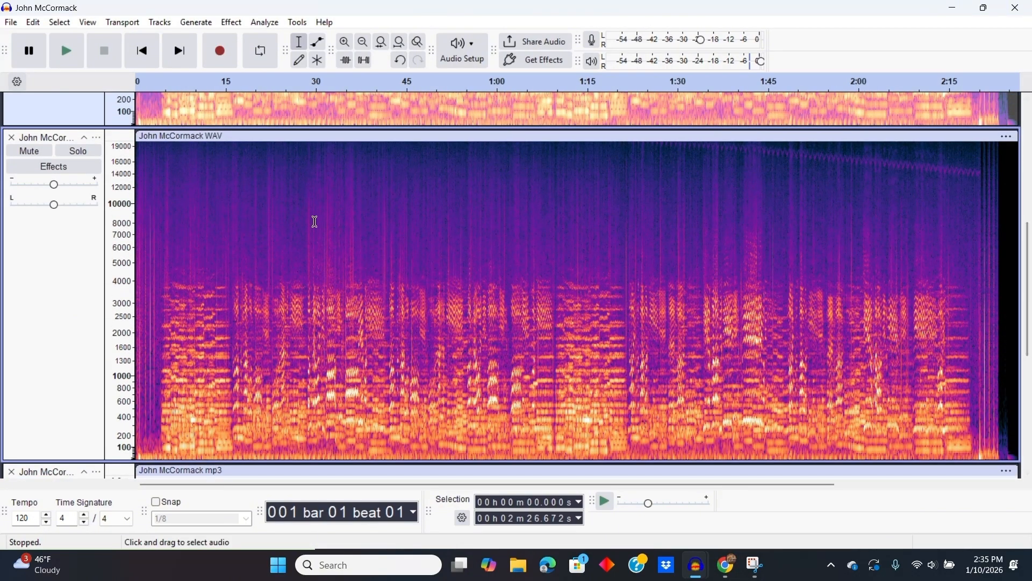
{"action": "left_click", "coordinate": [29, 151]}
{"action": "left_click_drag", "start_coordinate": [1031, 272], "coordinate": [1030, 385]}
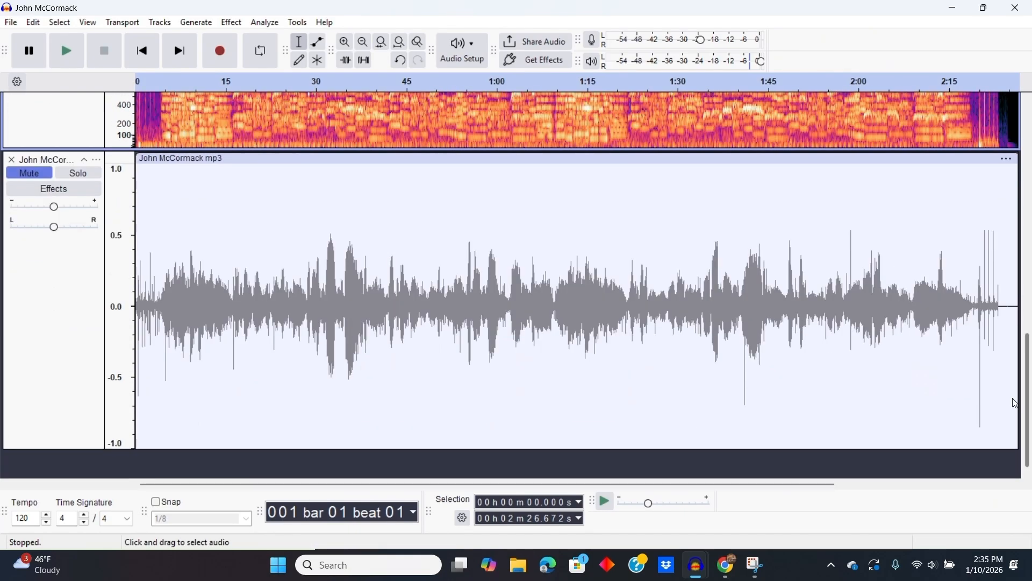
{"action": "left_click", "coordinate": [31, 175]}
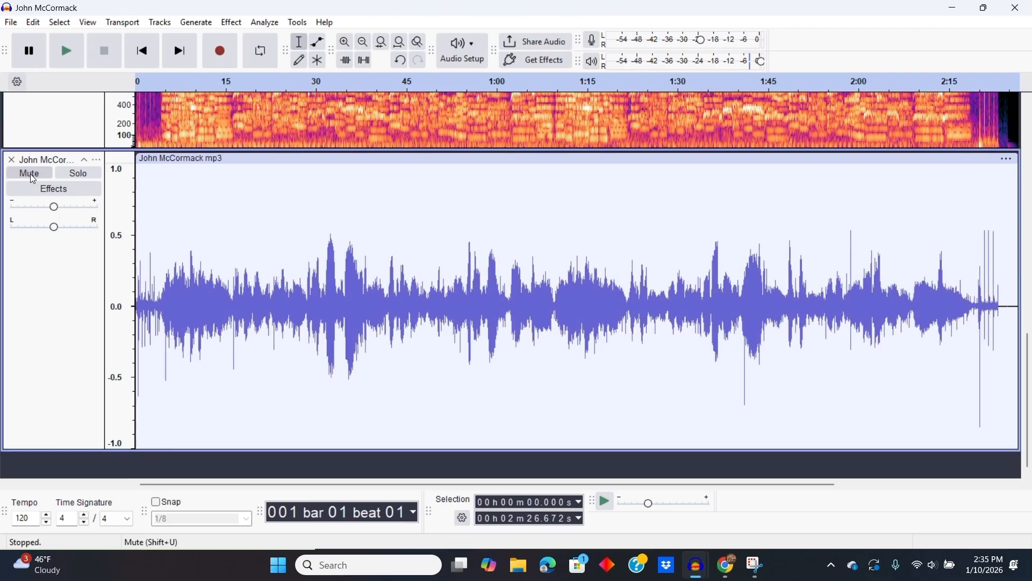
Play the mp3 track from the start and display it as a spectrogram for comparison with the WAV track
{"action": "left_click", "coordinate": [140, 88]}
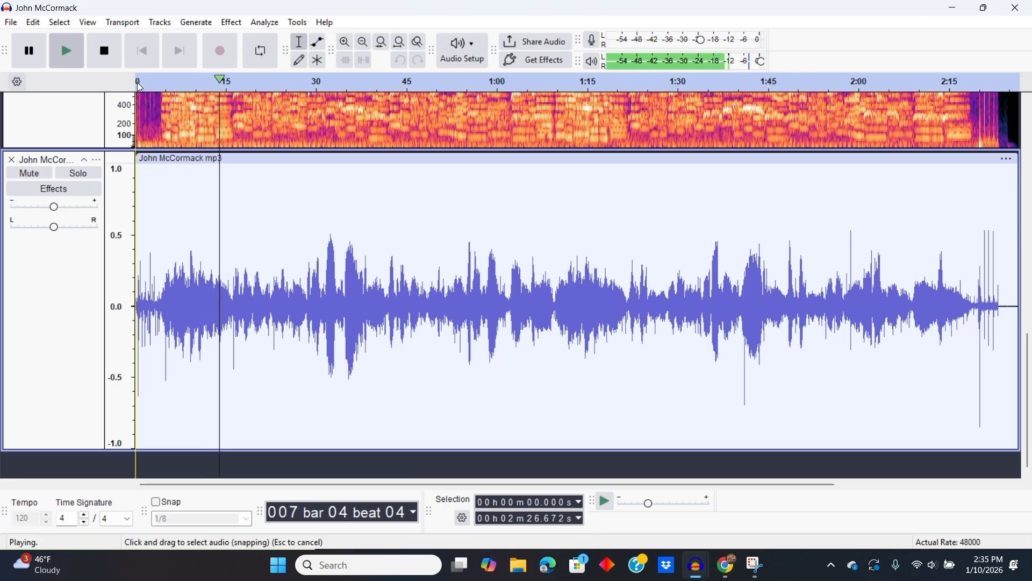
{"action": "left_click", "coordinate": [109, 56]}
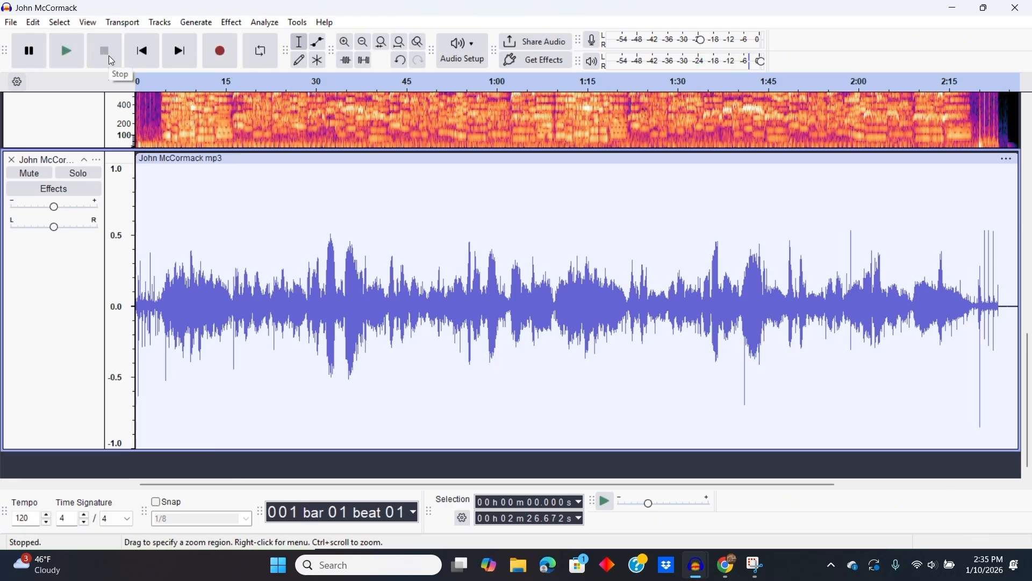
{"action": "left_click", "coordinate": [98, 161]}
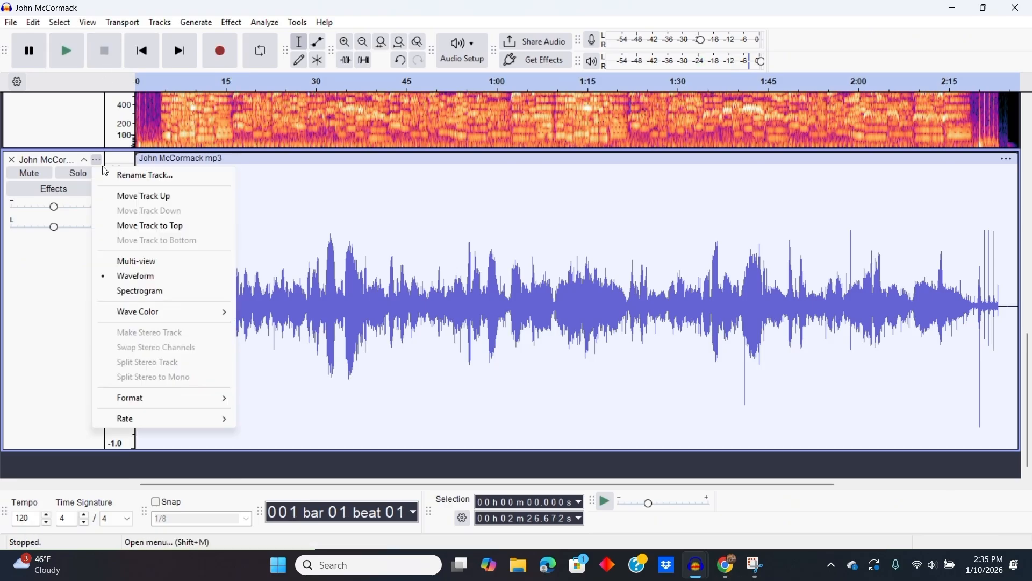
{"action": "left_click", "coordinate": [130, 293]}
{"action": "scroll", "coordinate": [306, 217], "scroll_direction": "up", "scroll_amount": 5}
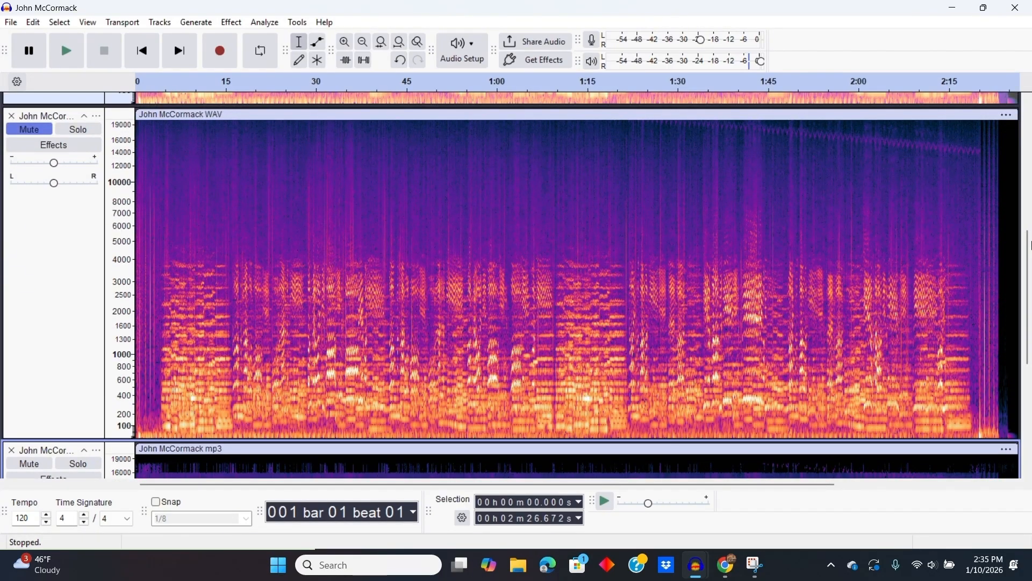
{"action": "left_click_drag", "start_coordinate": [1028, 245], "coordinate": [1028, 351]}
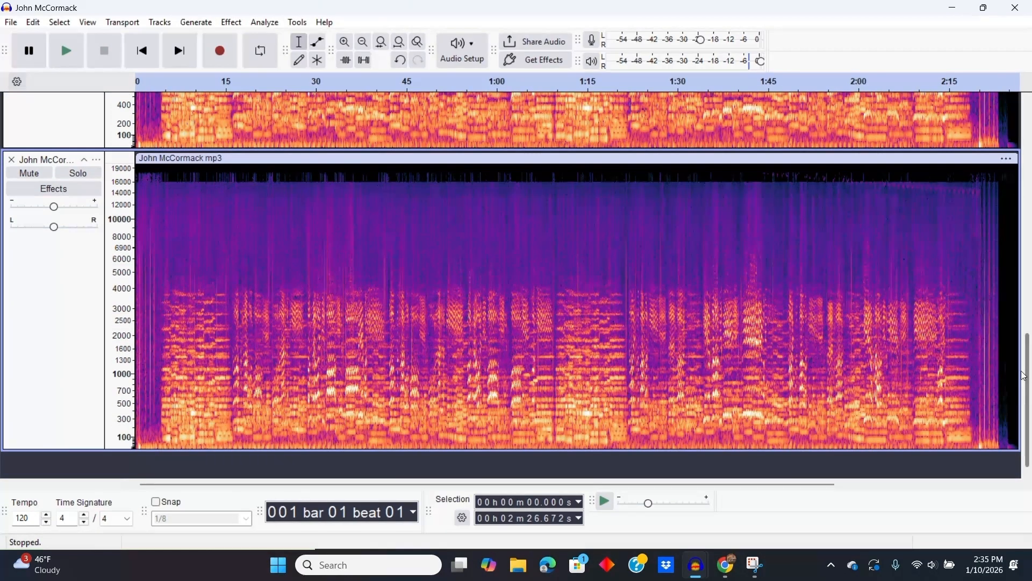